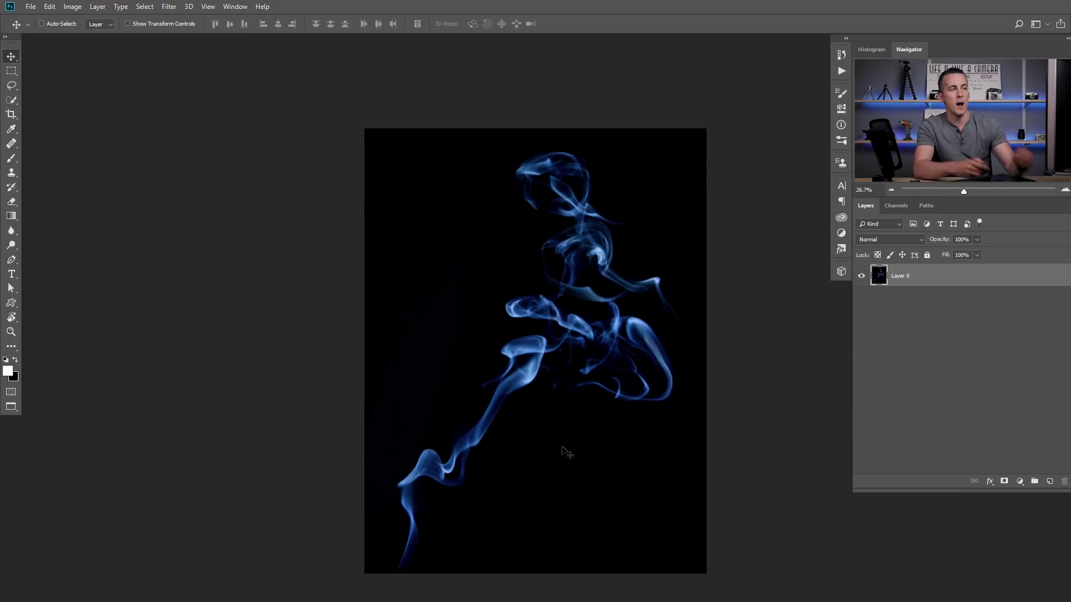
Invert the blue smoke image and desaturate it into dark grey smoke on white
{"action": "left_click_drag", "start_coordinate": [574, 348], "coordinate": [513, 306]}
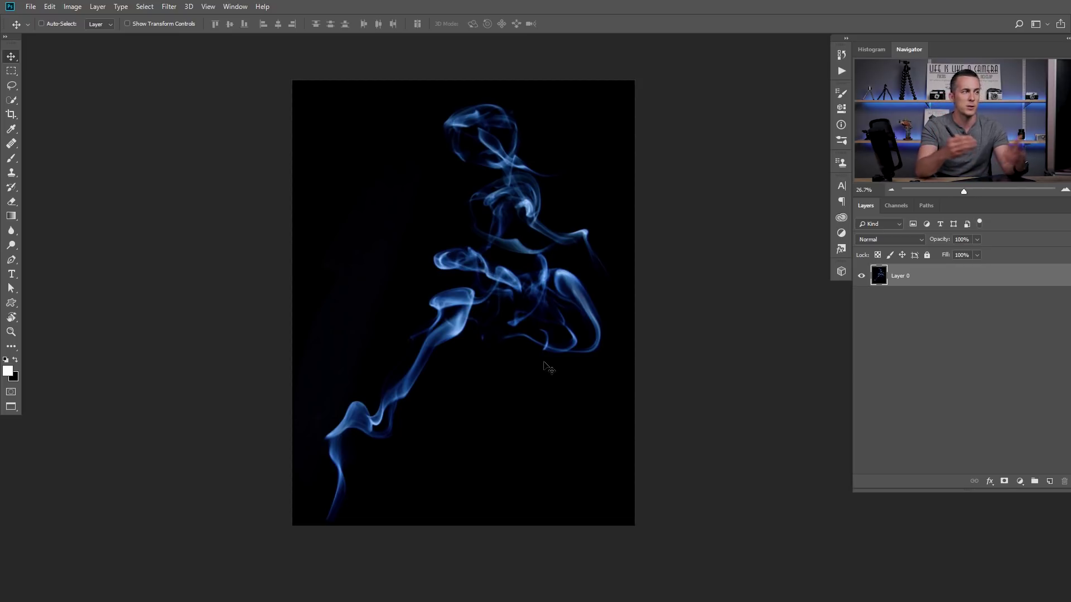
{"action": "key", "text": "ctrl+i"}
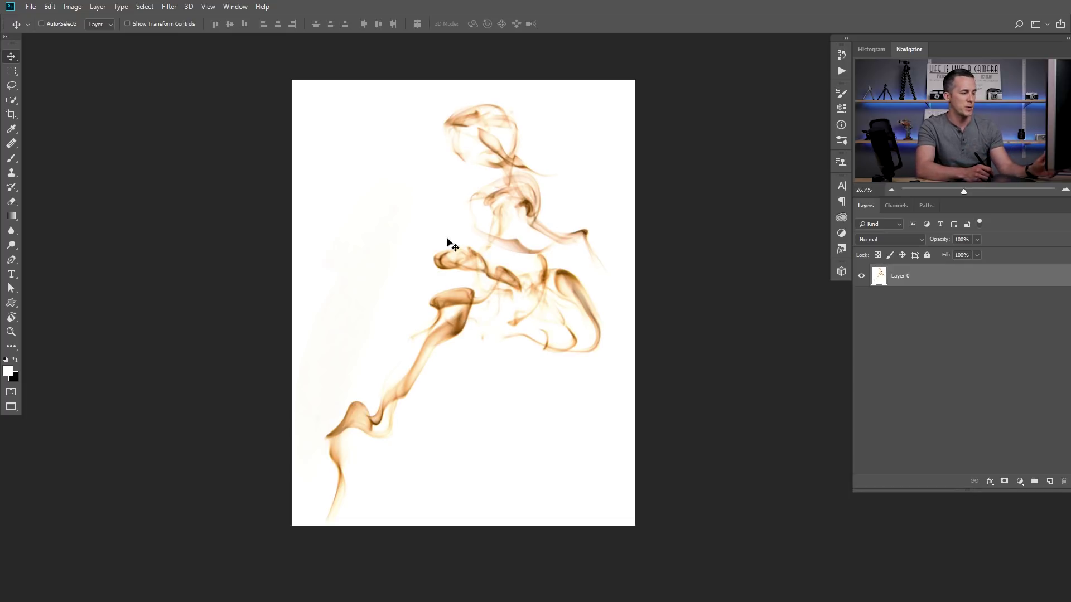
{"action": "key", "text": "ctrl"}
{"action": "key", "text": "ctrl+shift+u"}
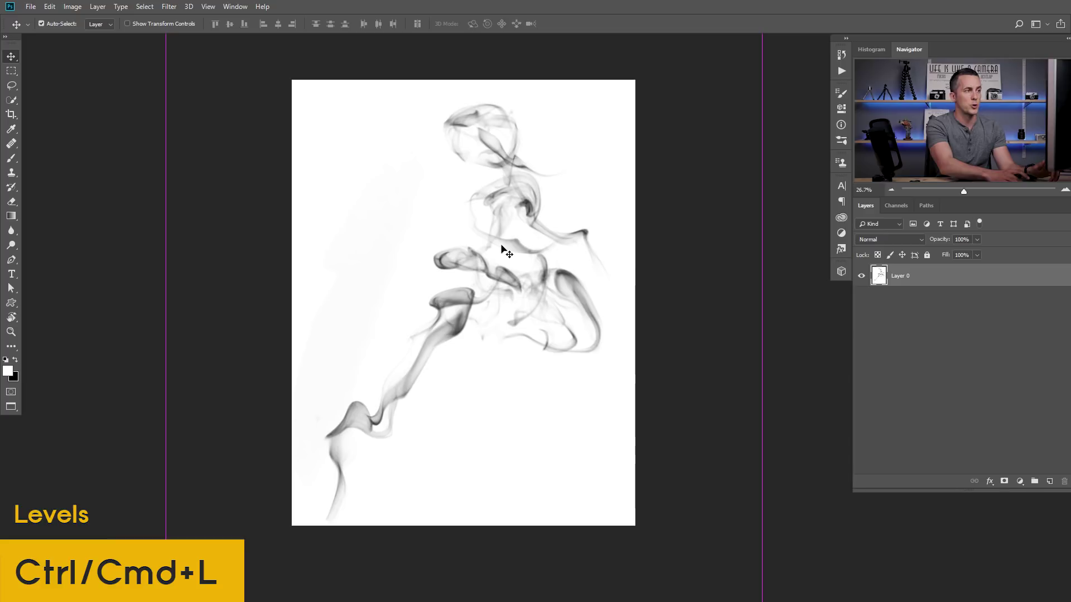
Apply Levels with input values 85 and 252 to push the smoke to near-black
{"action": "key", "text": "ctrl+l"}
{"action": "left_click_drag", "start_coordinate": [719, 495], "coordinate": [767, 499]}
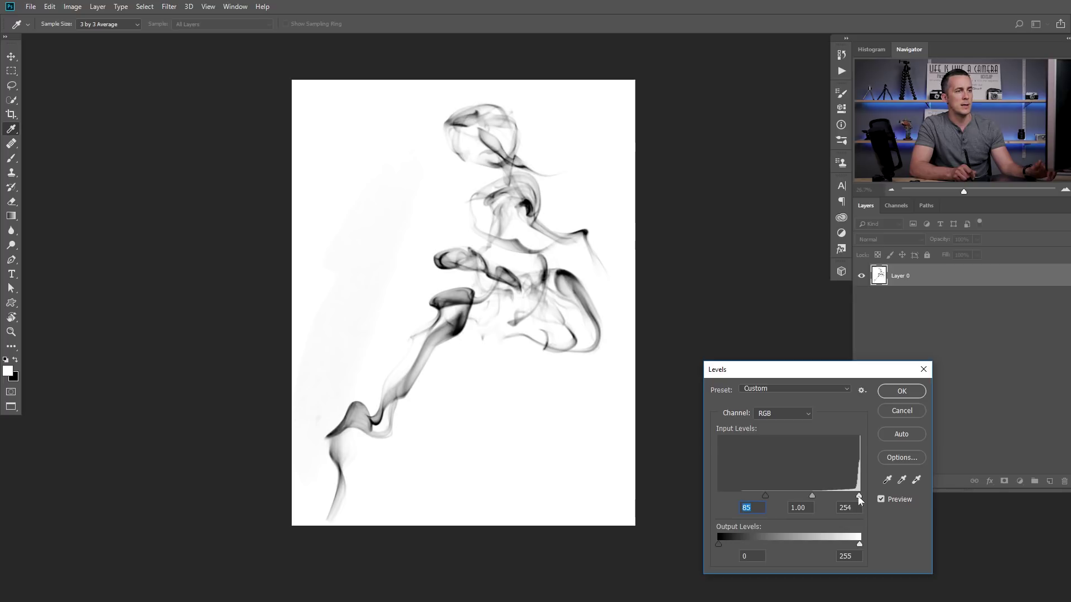
{"action": "left_click", "coordinate": [857, 496]}
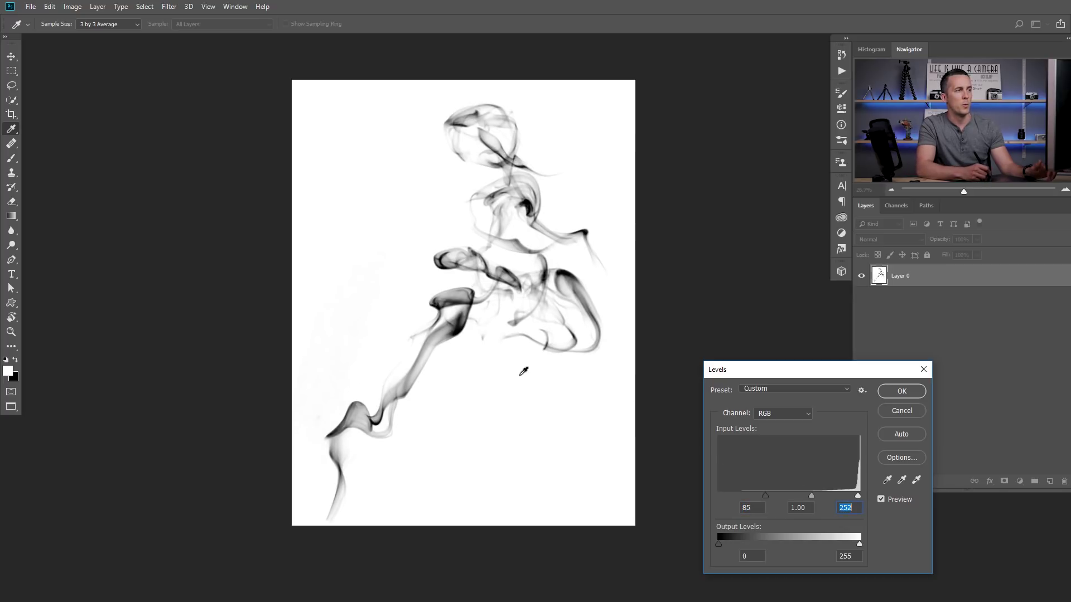
{"action": "left_click", "coordinate": [907, 393]}
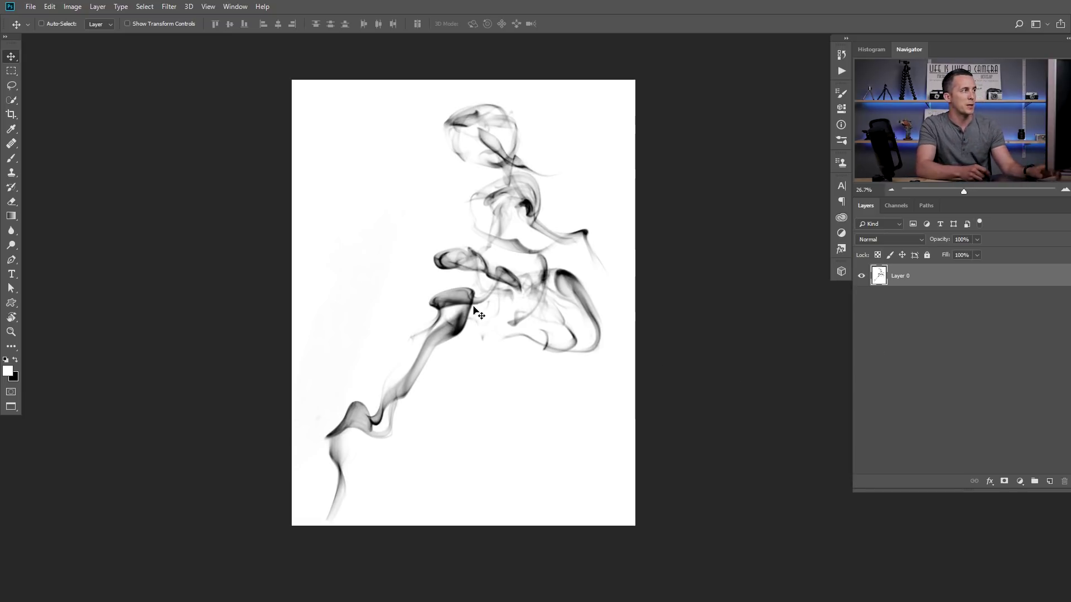
{"action": "left_click", "coordinate": [50, 8]}
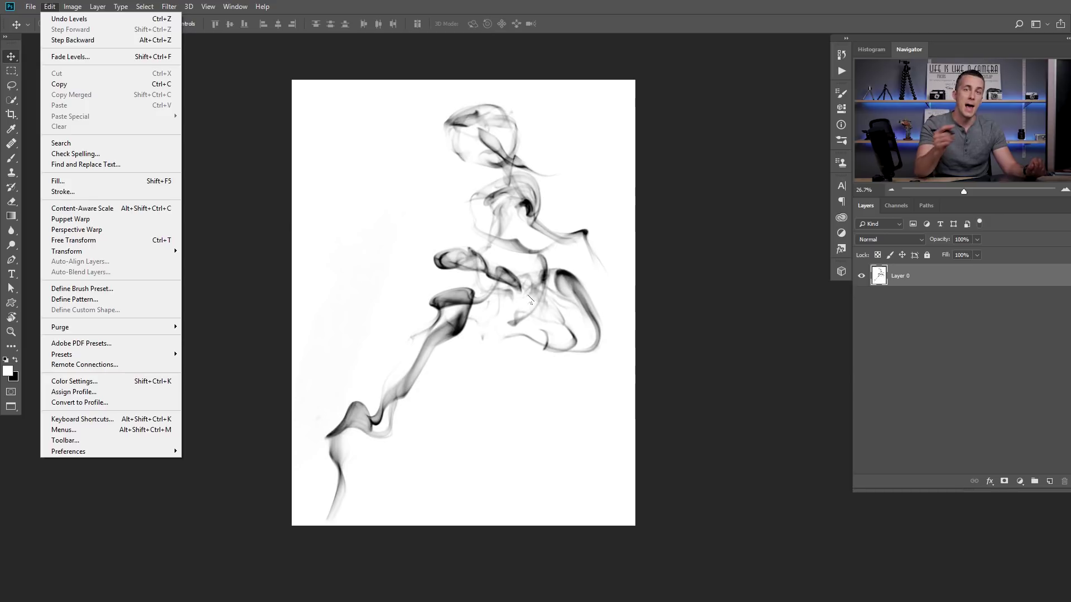
Define the smoke image as a brush preset named 'Smoke'
{"action": "left_click", "coordinate": [91, 291]}
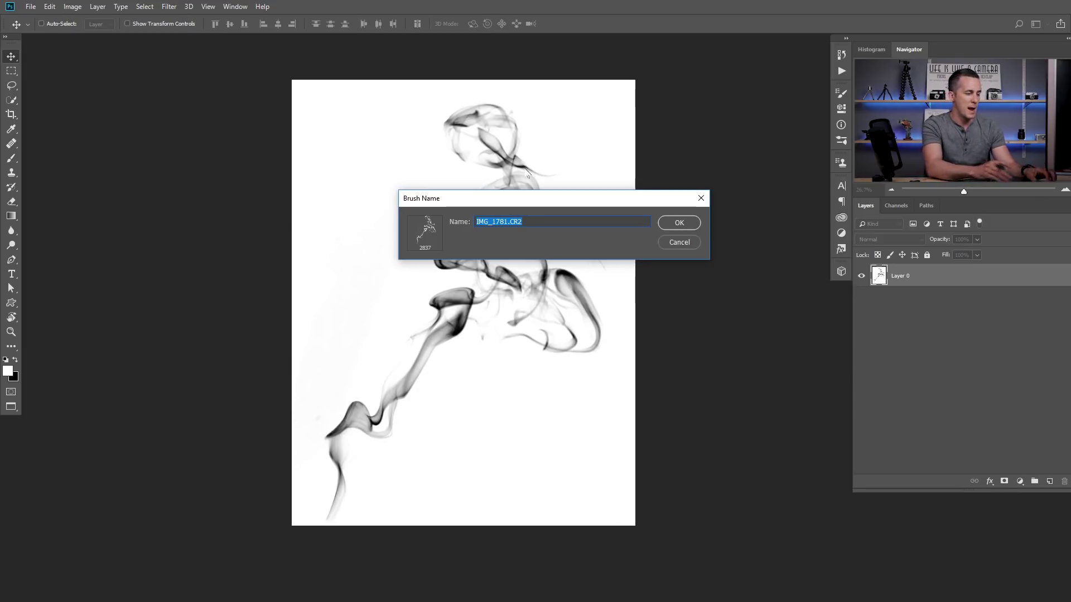
{"action": "type", "text": "Smoke"}
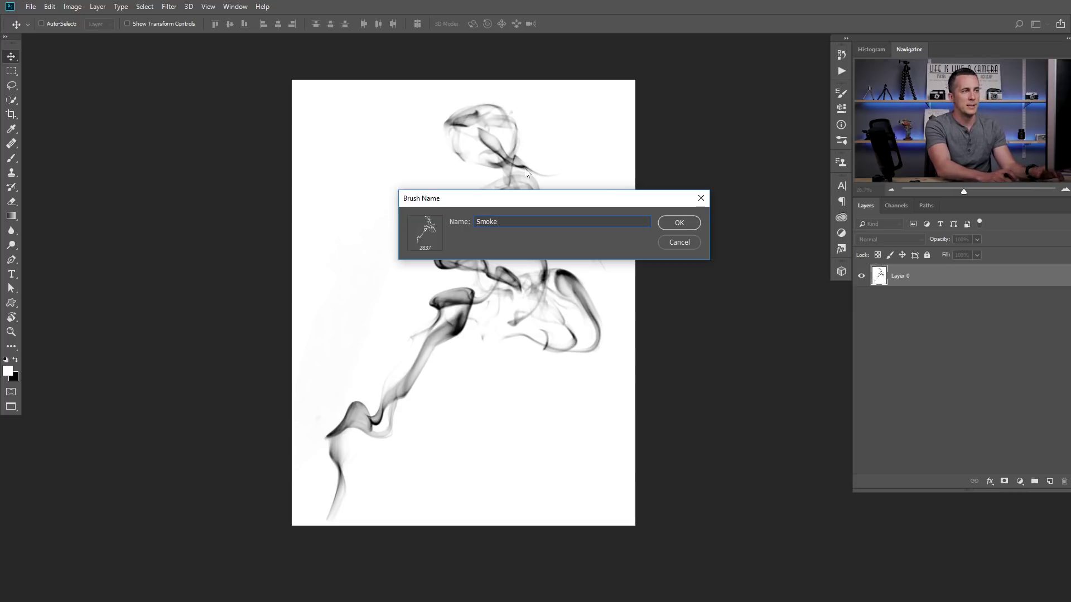
{"action": "left_click", "coordinate": [682, 223]}
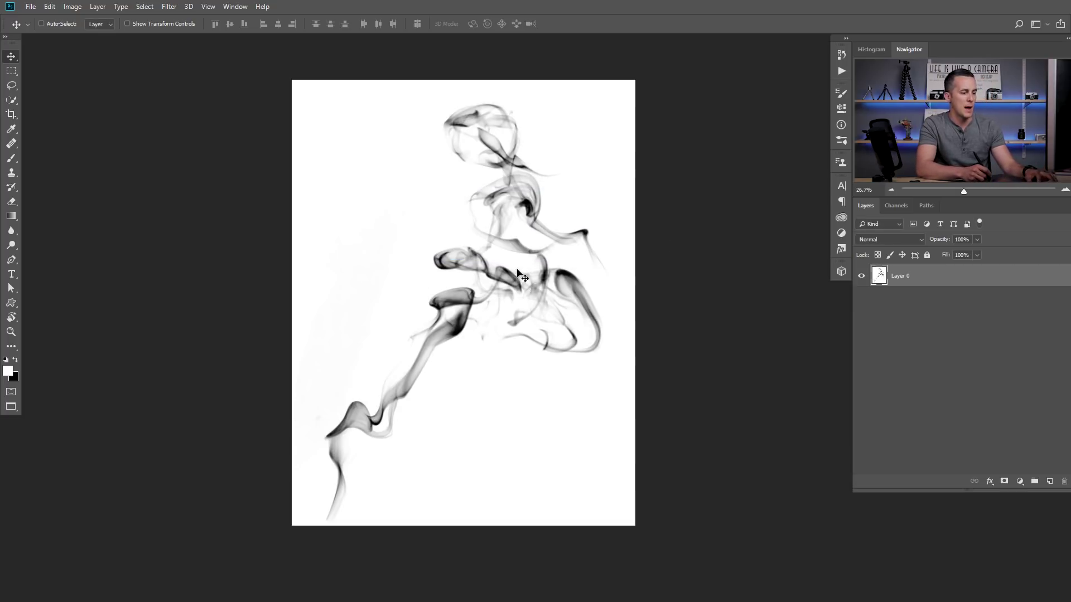
Switch to the Brush tool with black as the painting colour and a larger size
{"action": "key", "text": "b"}
{"action": "key", "text": "x"}
{"action": "key", "text": "bracketright"}
{"action": "key", "text": "bracketright"}
{"action": "key", "text": "bracketright"}
{"action": "key", "text": "bracketright"}
{"action": "key", "text": "bracketright"}
{"action": "key", "text": "bracketright"}
{"action": "key", "text": "bracketright"}
{"action": "key", "text": "bracketright"}
{"action": "key", "text": "bracketright"}
{"action": "key", "text": "bracketright"}
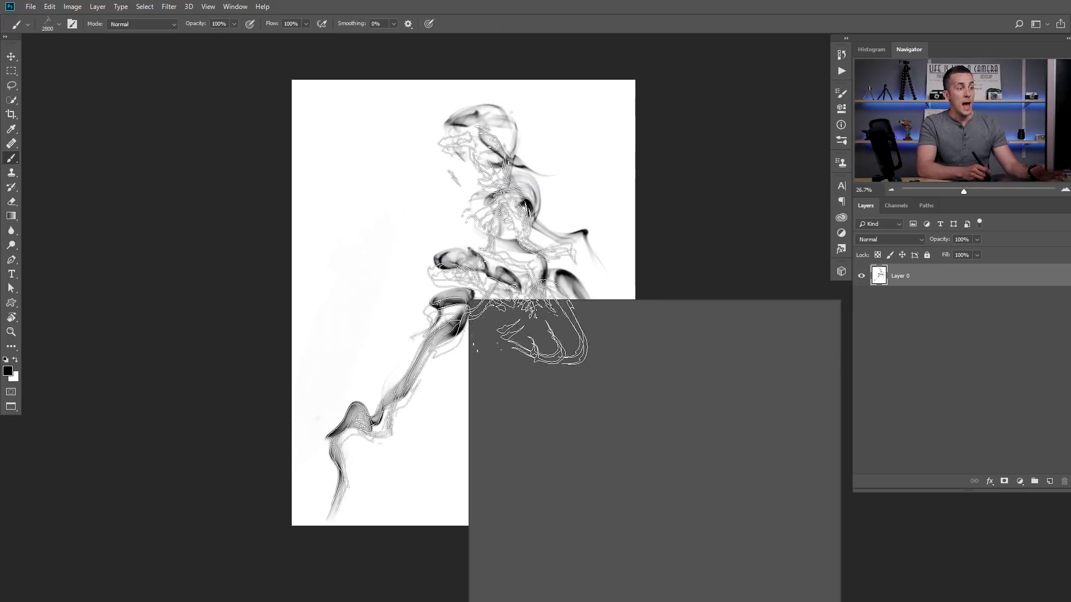
{"action": "right_click", "coordinate": [471, 300]}
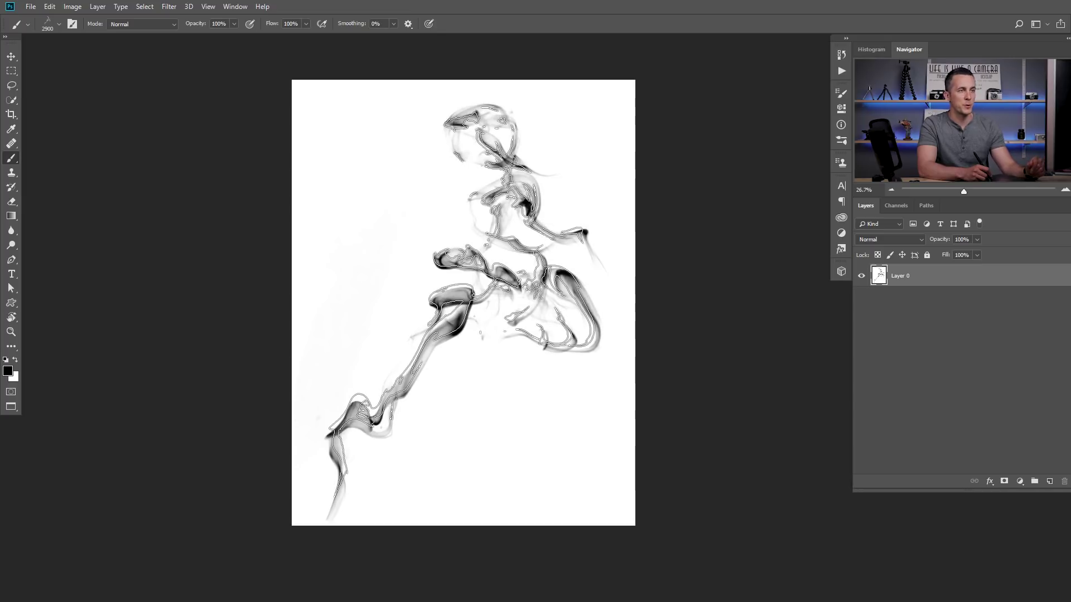
Add a white-filled new layer and enable Shape Dynamics with full size and angle jitter
{"action": "left_click", "coordinate": [1049, 481]}
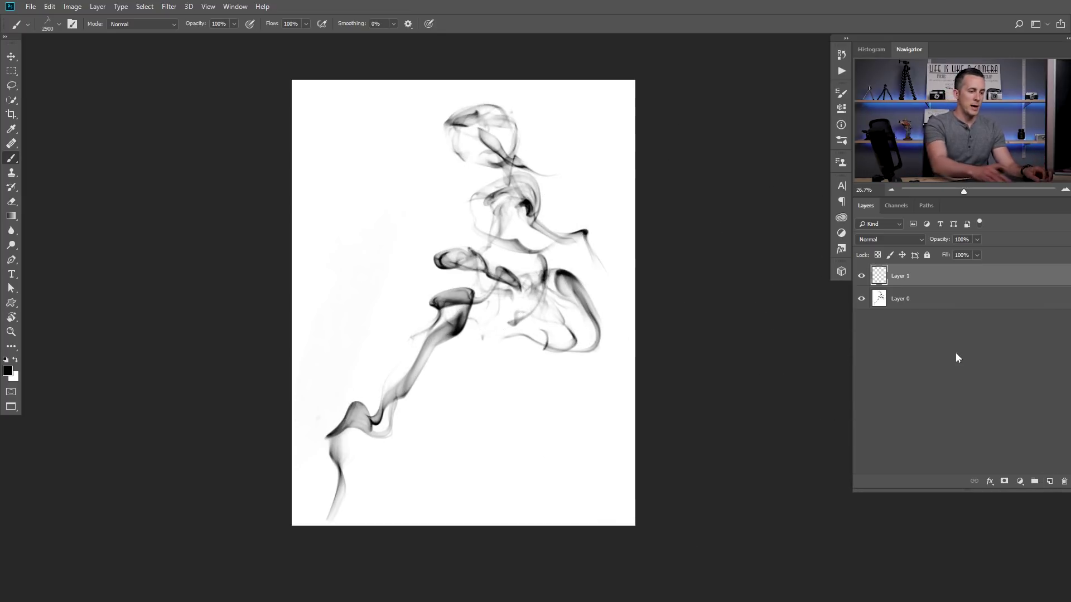
{"action": "key", "text": "ctrl+BackSpace"}
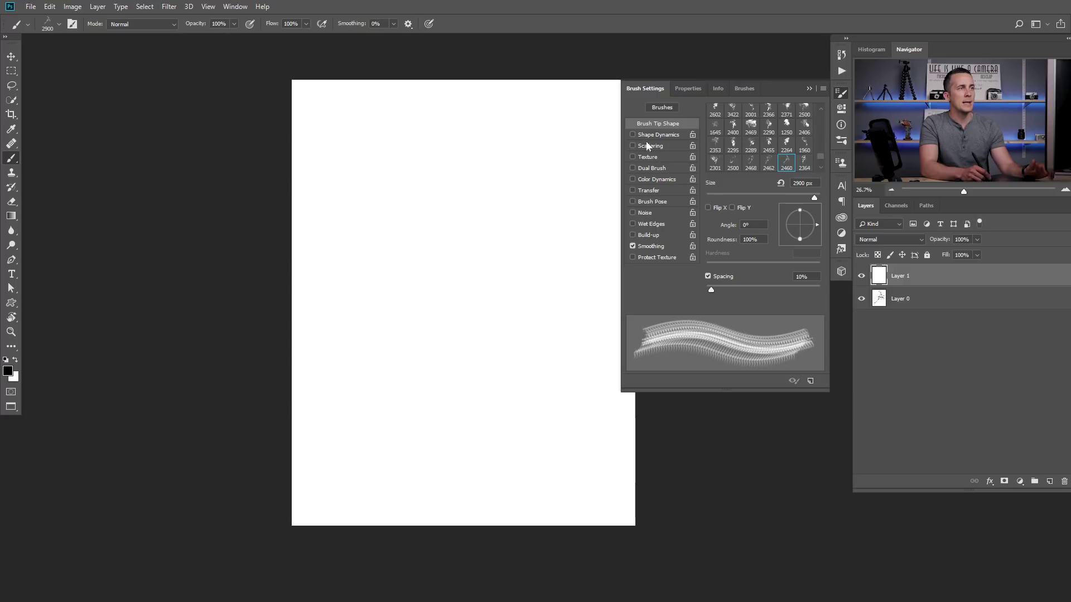
{"action": "left_click", "coordinate": [649, 134]}
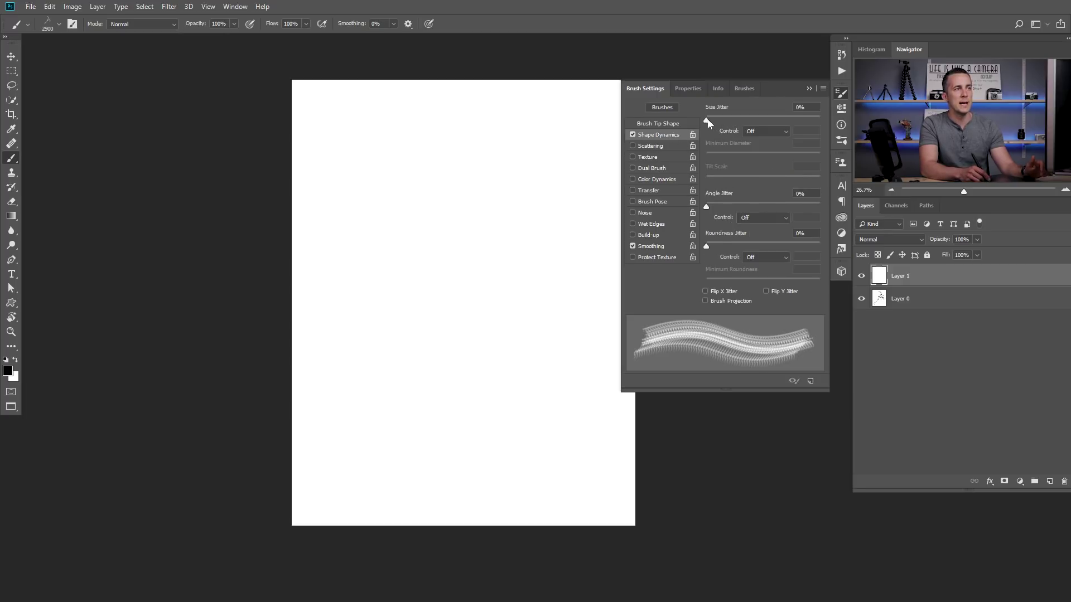
{"action": "left_click_drag", "start_coordinate": [707, 119], "coordinate": [825, 121]}
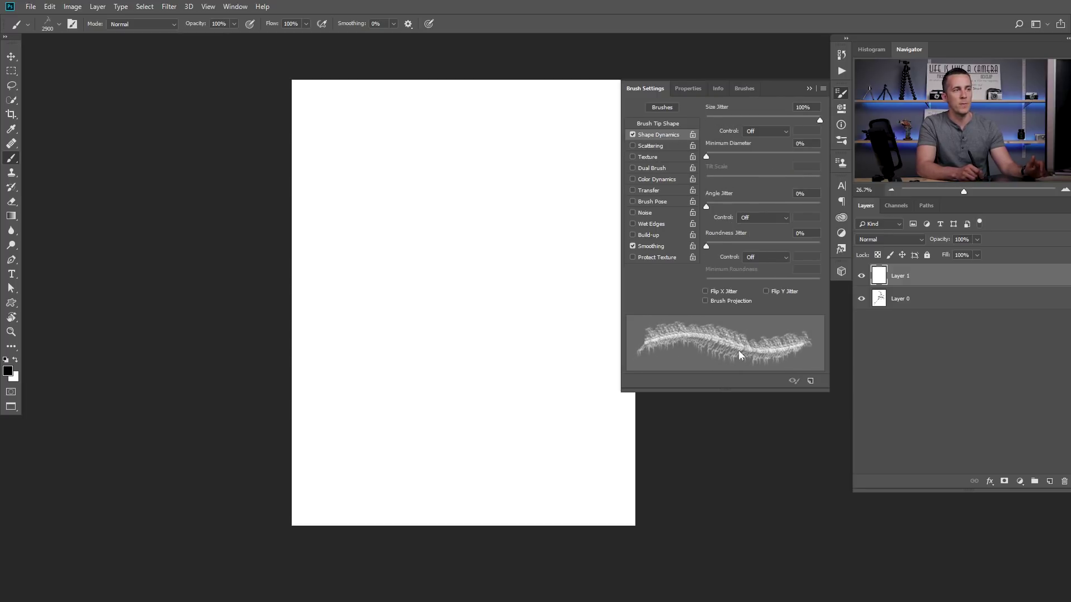
{"action": "left_click_drag", "start_coordinate": [707, 207], "coordinate": [822, 207]}
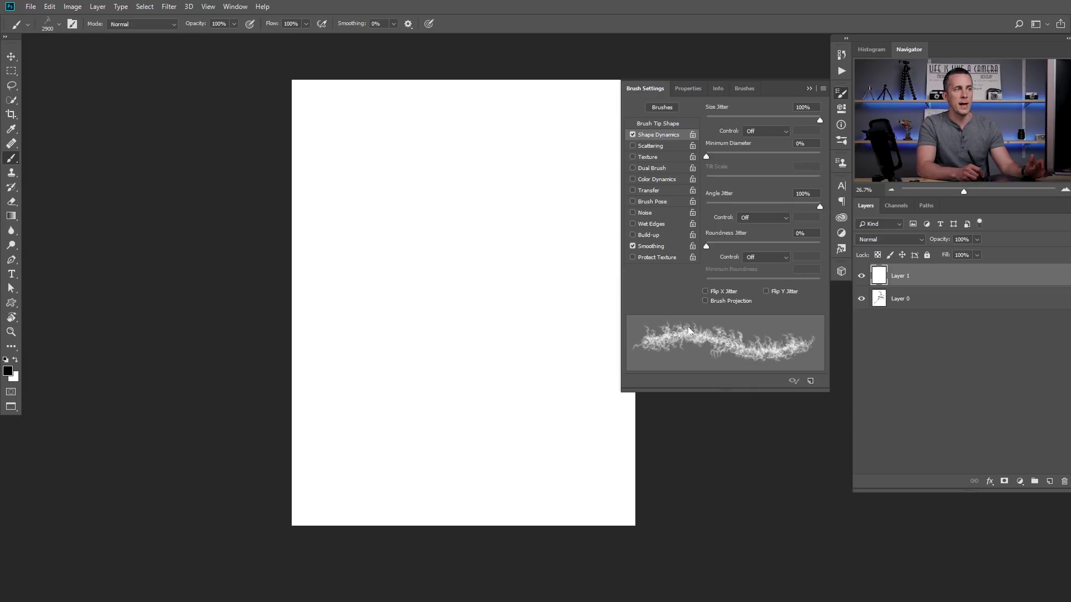
Enable Transfer opacity variation and set the brush spacing to 18%
{"action": "left_click", "coordinate": [650, 191]}
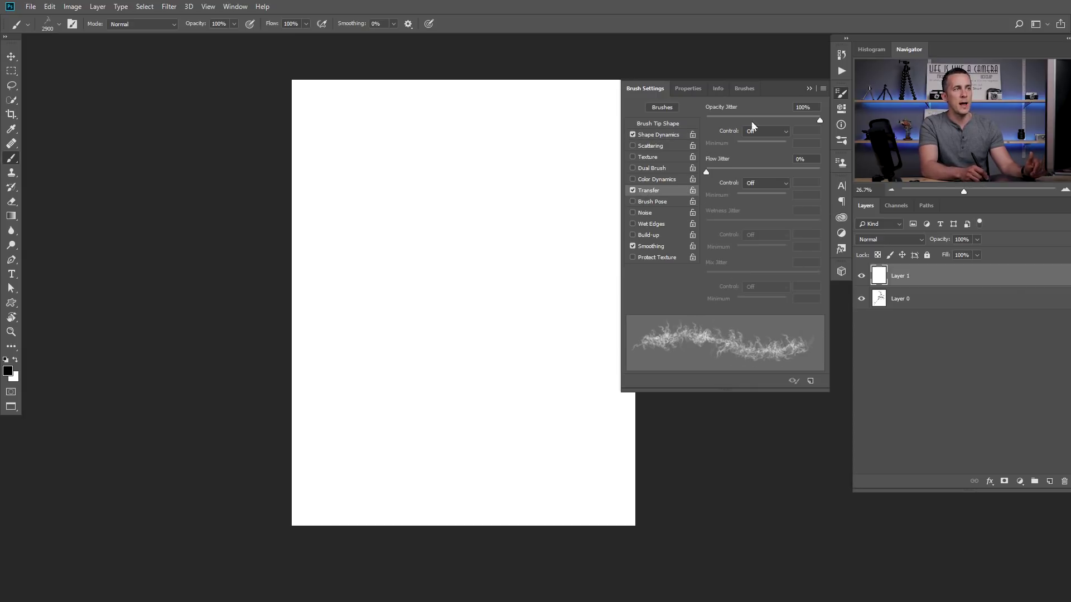
{"action": "mouse_move", "coordinate": [821, 118]}
{"action": "left_mouse_down"}
{"action": "mouse_move", "coordinate": [724, 121]}
{"action": "mouse_move", "coordinate": [820, 120]}
{"action": "left_mouse_up"}
{"action": "left_click", "coordinate": [650, 123]}
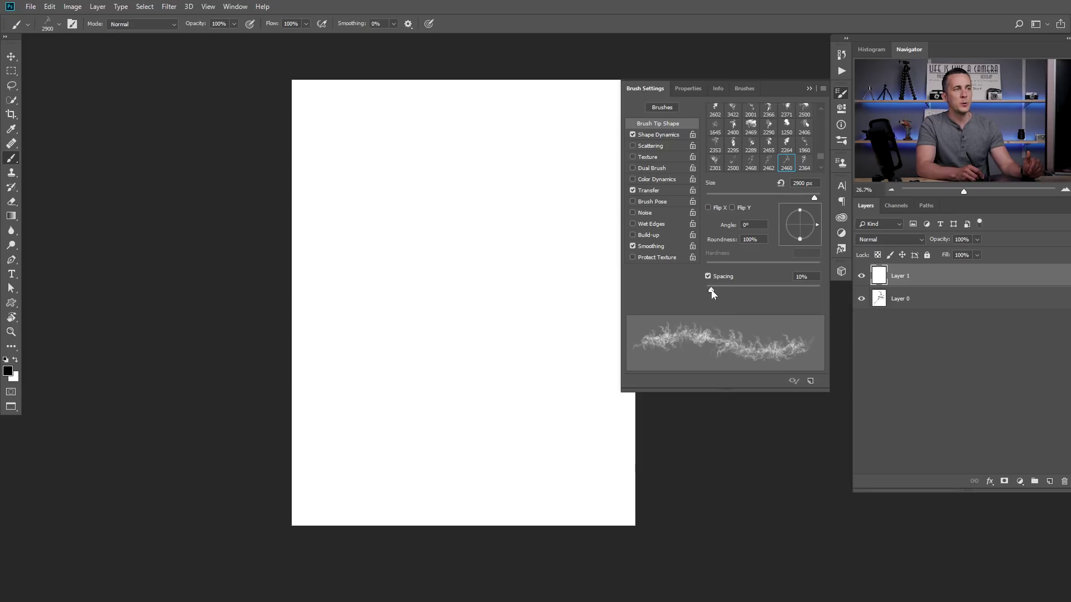
{"action": "left_click_drag", "start_coordinate": [711, 290], "coordinate": [716, 291]}
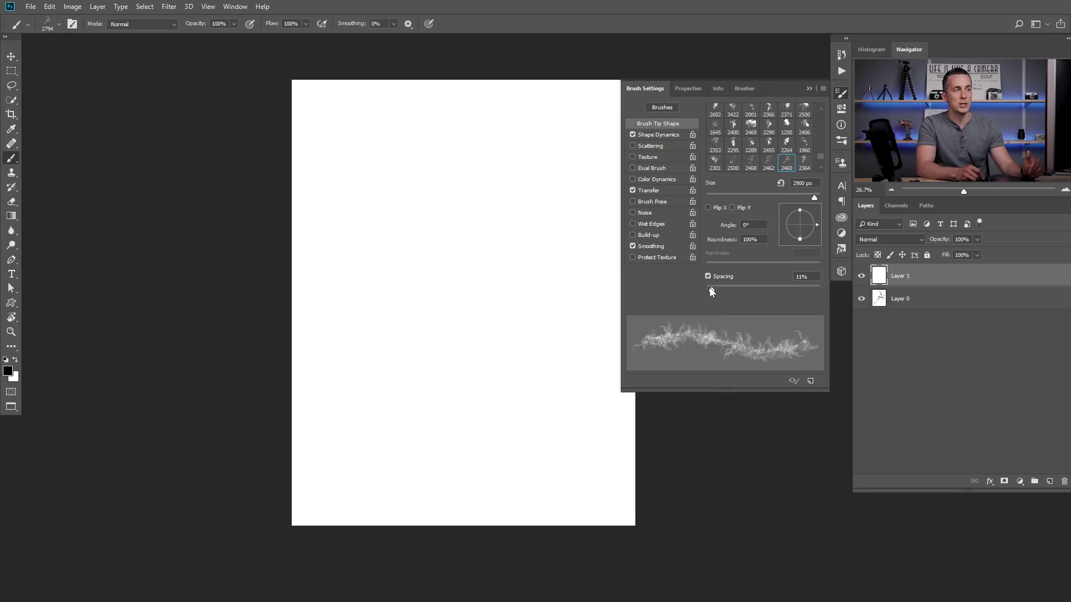
{"action": "left_click_drag", "start_coordinate": [709, 288], "coordinate": [716, 293]}
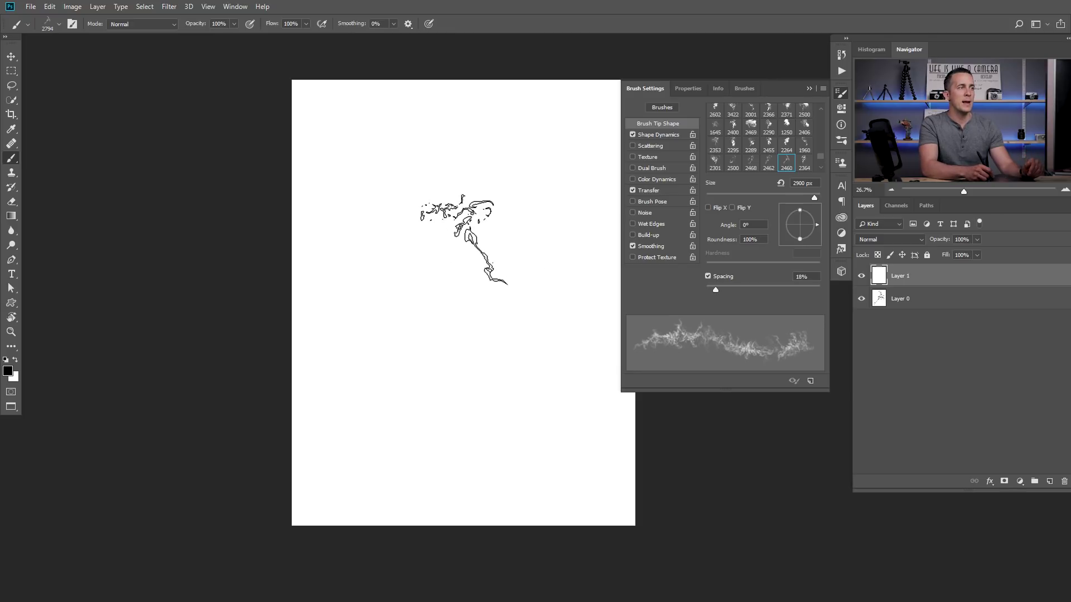
Stamp six test dabs of the Smoke brush across the white layer, then clear them
{"action": "left_click", "coordinate": [418, 263]}
{"action": "left_click", "coordinate": [526, 334]}
{"action": "left_click", "coordinate": [343, 344]}
{"action": "left_click", "coordinate": [343, 344]}
{"action": "left_click", "coordinate": [563, 287]}
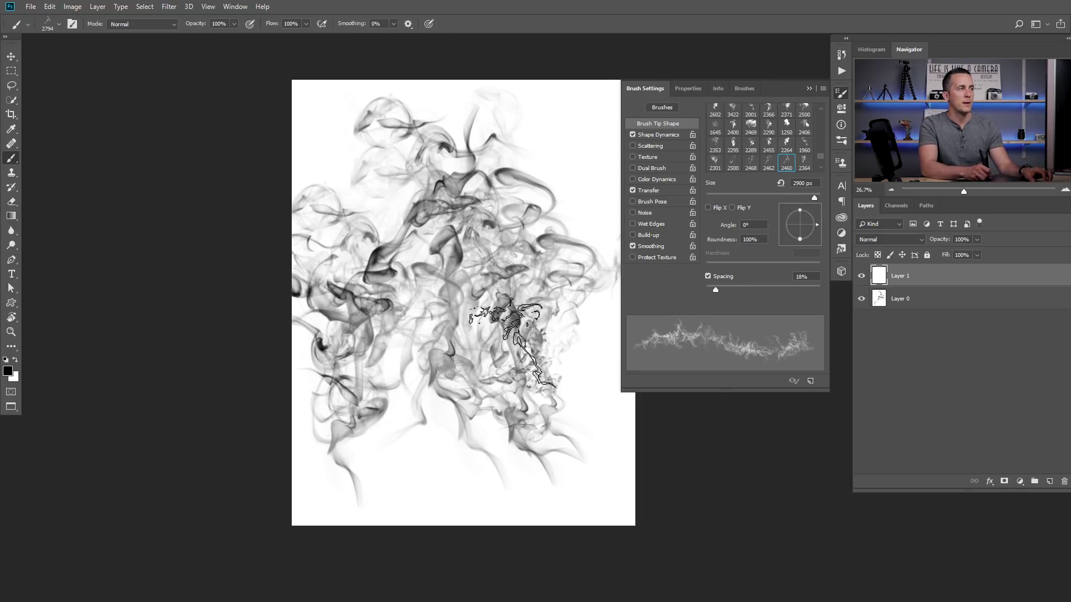
{"action": "left_click", "coordinate": [478, 311]}
{"action": "key", "text": "F5"}
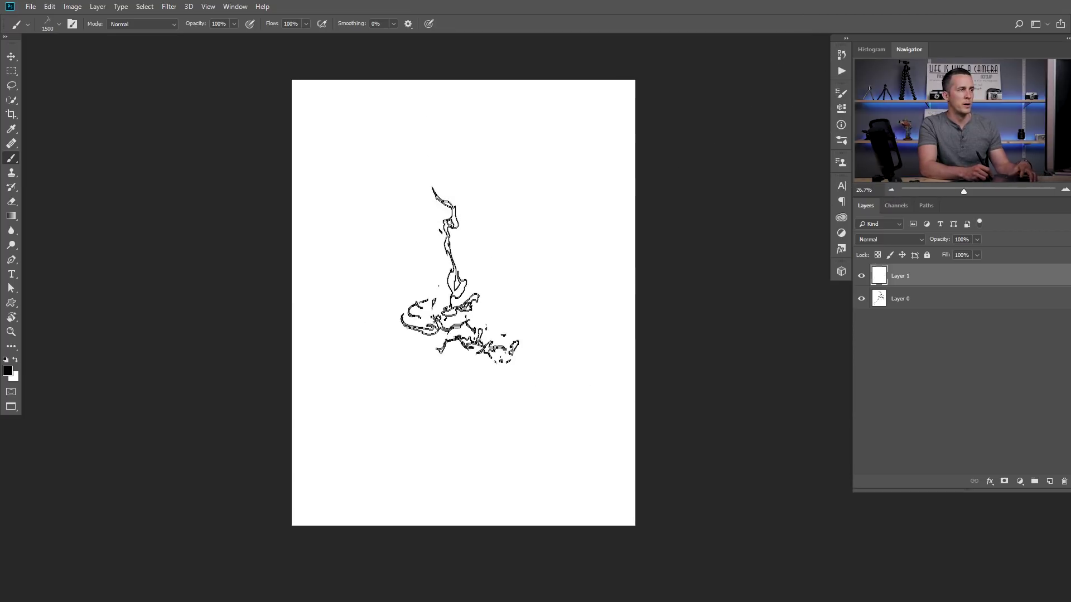
Stamp eight more test dabs with the Smoke brush at 1500 px
{"action": "left_click", "coordinate": [491, 235]}
{"action": "left_click", "coordinate": [424, 290]}
{"action": "left_click", "coordinate": [558, 334]}
{"action": "left_click", "coordinate": [519, 162]}
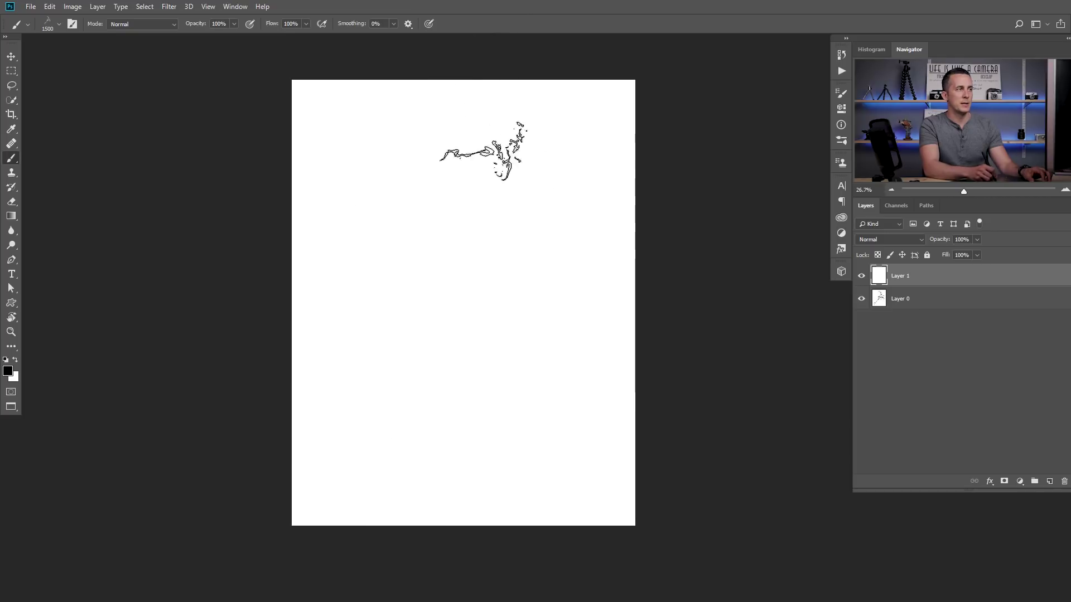
{"action": "left_click", "coordinate": [463, 167]}
{"action": "left_click", "coordinate": [435, 206]}
{"action": "left_click", "coordinate": [460, 312]}
{"action": "left_click", "coordinate": [477, 368]}
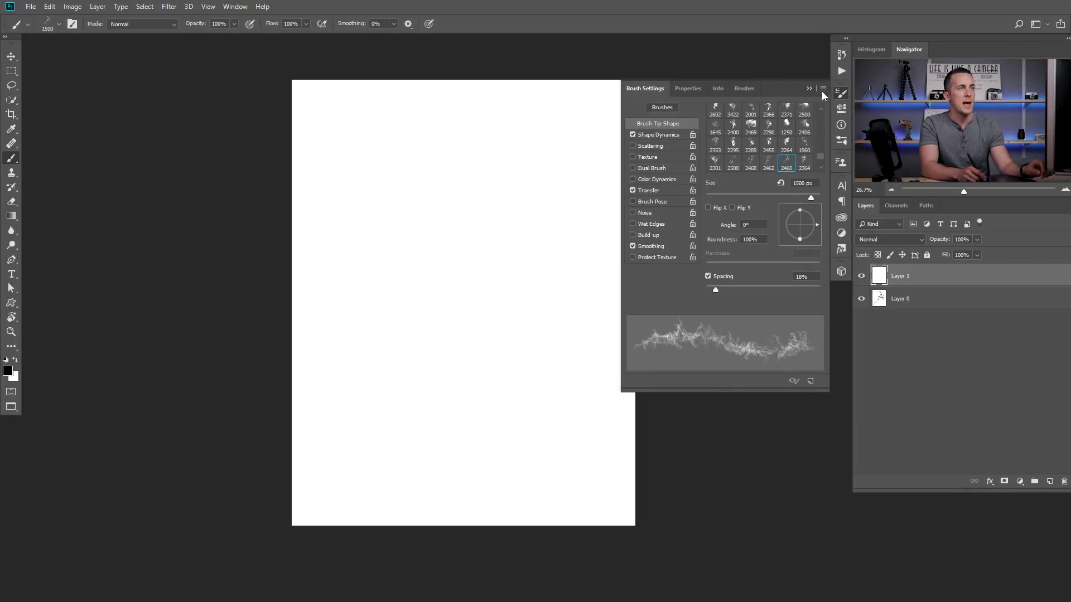
{"action": "left_click", "coordinate": [823, 89]}
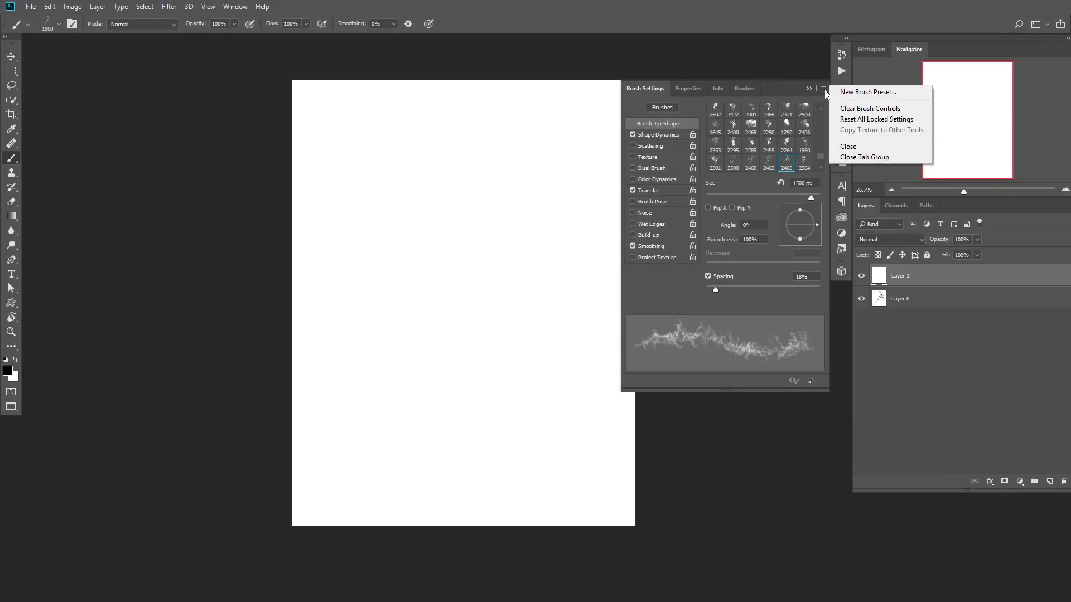
{"action": "left_click", "coordinate": [857, 96]}
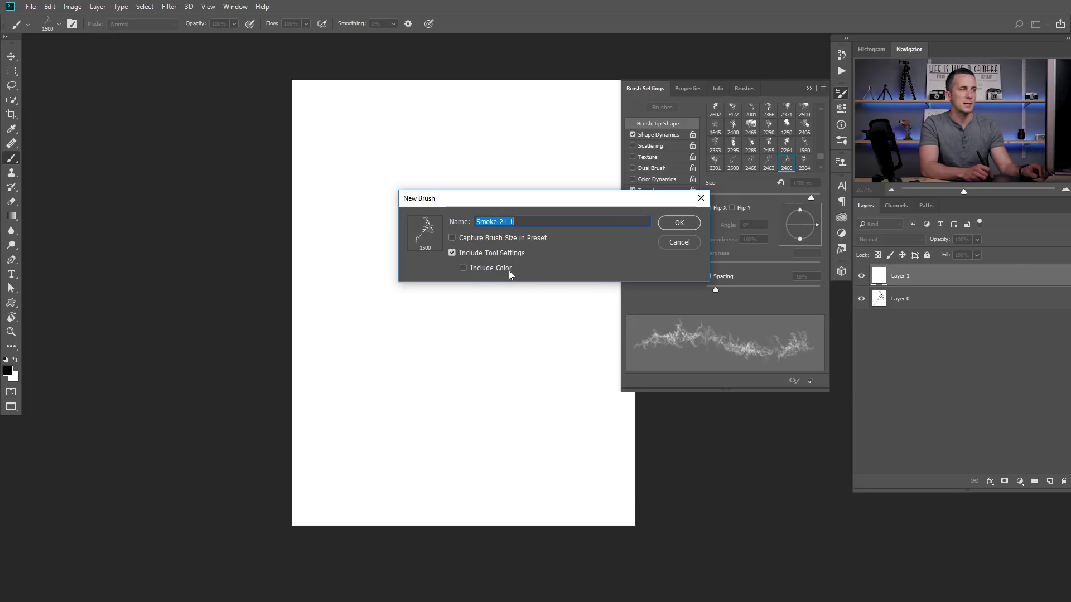
{"action": "left_click", "coordinate": [680, 242]}
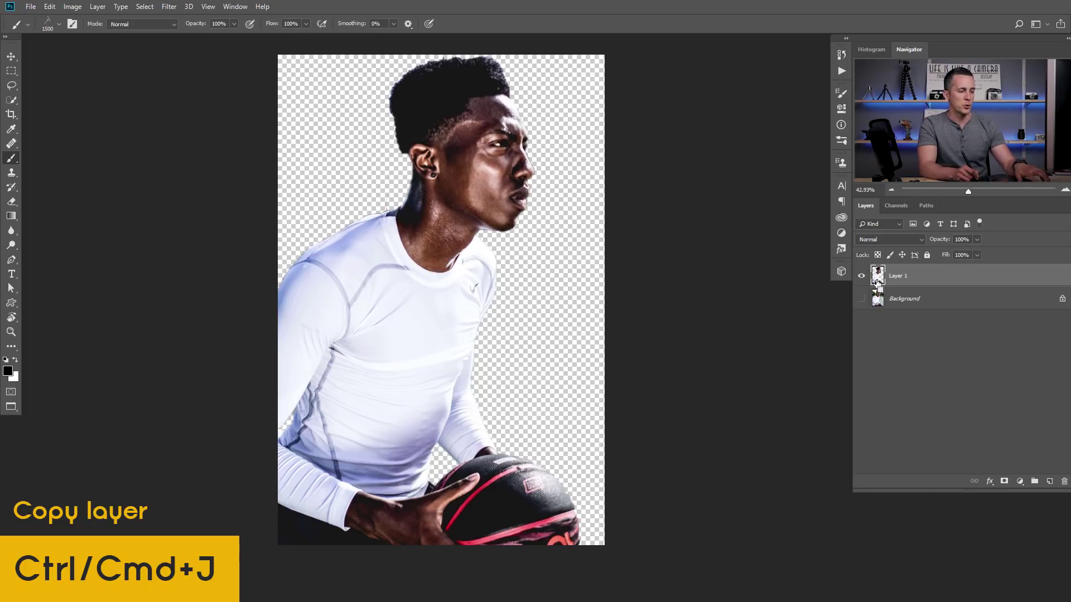
Duplicate the cut-out player layer twice and select the Background layer
{"action": "key", "text": "ctrl+j"}
{"action": "key", "text": "ctrl+j"}
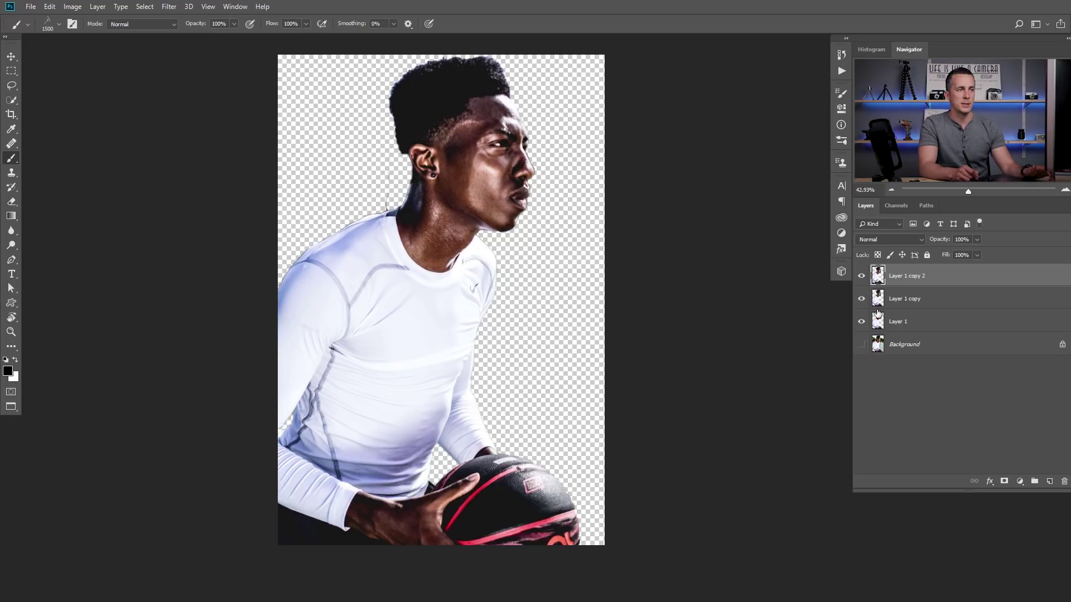
{"action": "left_click", "coordinate": [937, 349]}
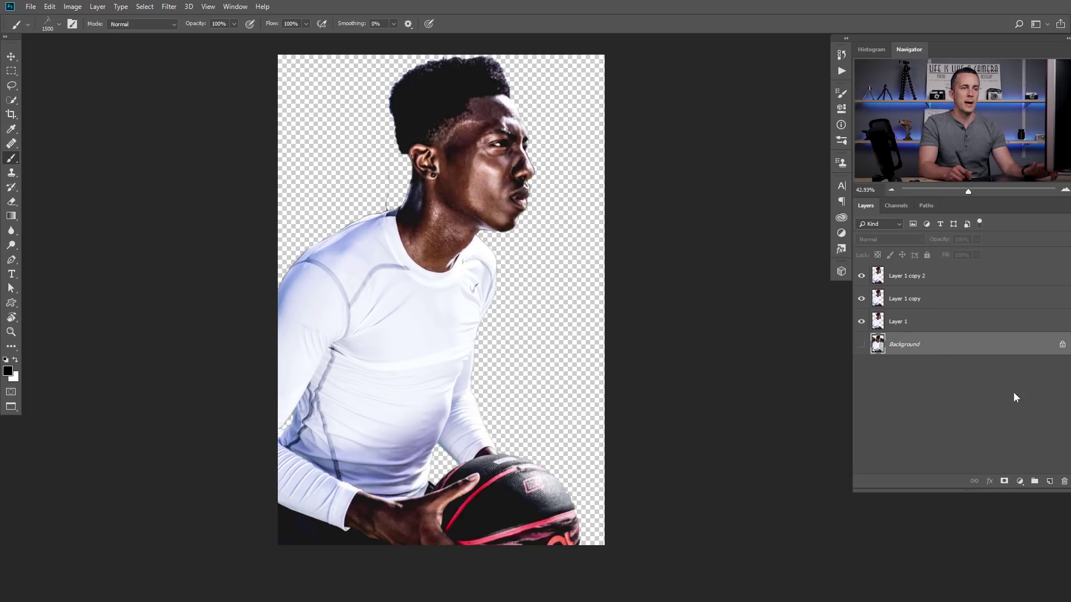
Add a black Solid Color fill layer behind the player
{"action": "left_click", "coordinate": [1020, 481]}
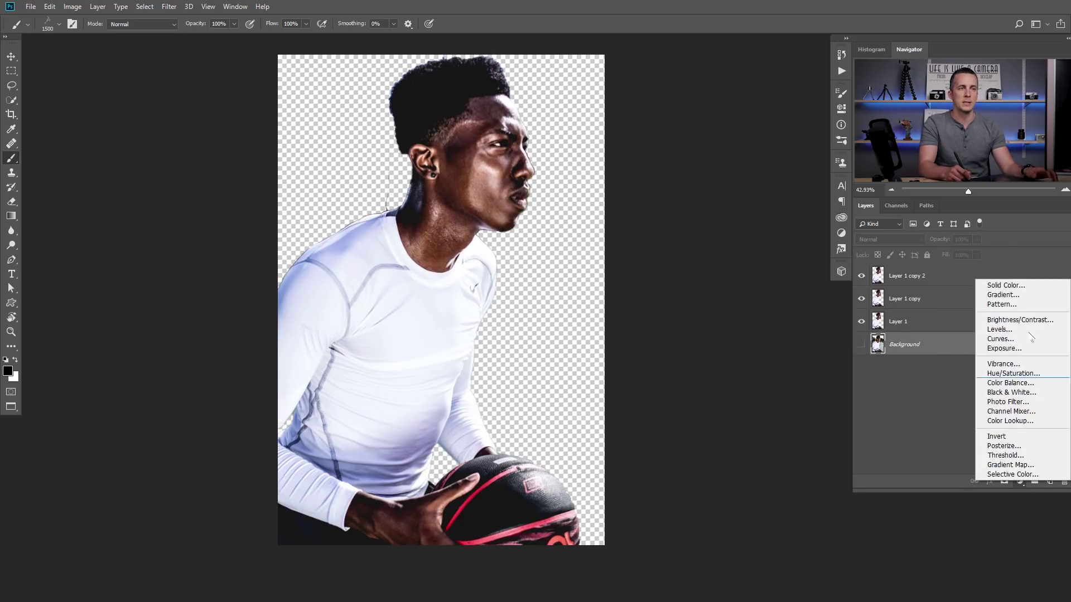
{"action": "left_click", "coordinate": [1007, 285]}
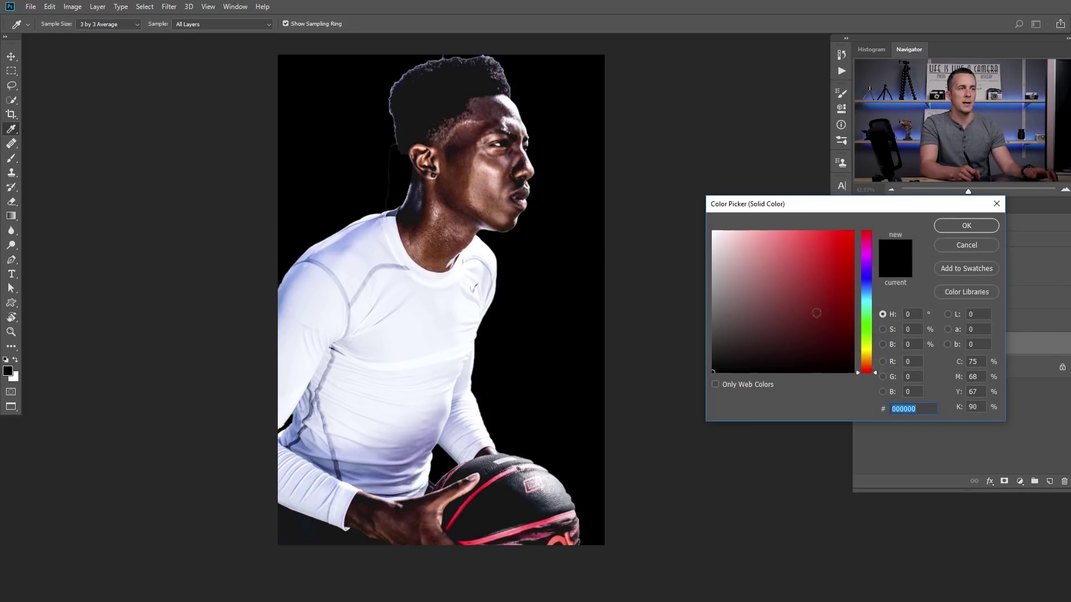
{"action": "left_click", "coordinate": [958, 224]}
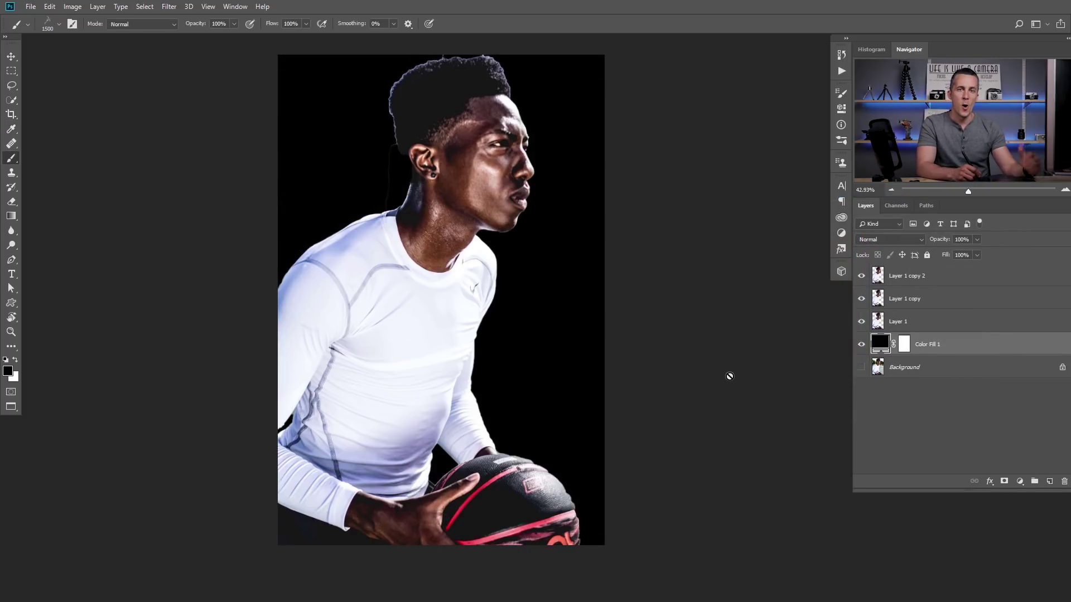
Rename the top player layer 'Original' and hide it
{"action": "double_click", "coordinate": [907, 275]}
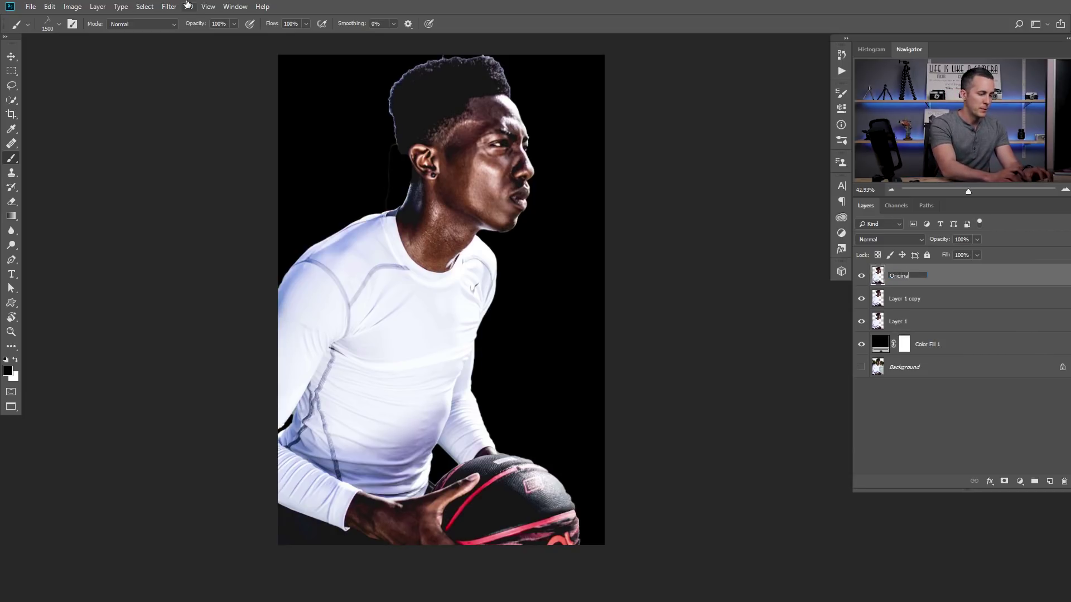
{"action": "key", "text": "Return"}
{"action": "left_click", "coordinate": [862, 275]}
Rename Layer 1 copy to 'B&W', desaturate it, and hide it
{"action": "double_click", "coordinate": [904, 299]}
{"action": "type", "text": "B"}
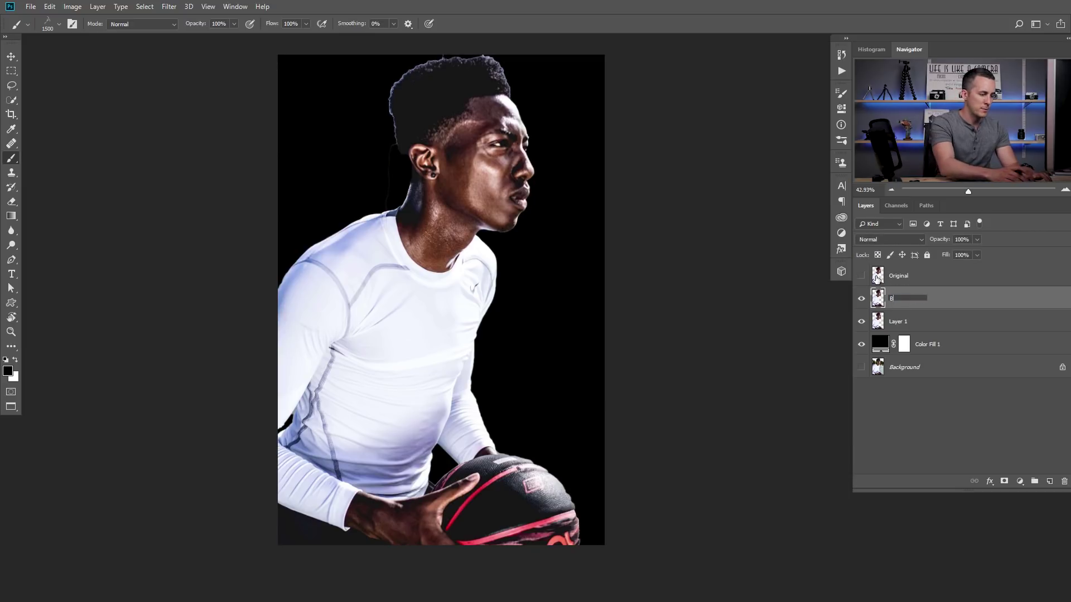
{"action": "type", "text": "&W"}
{"action": "key", "text": "Return"}
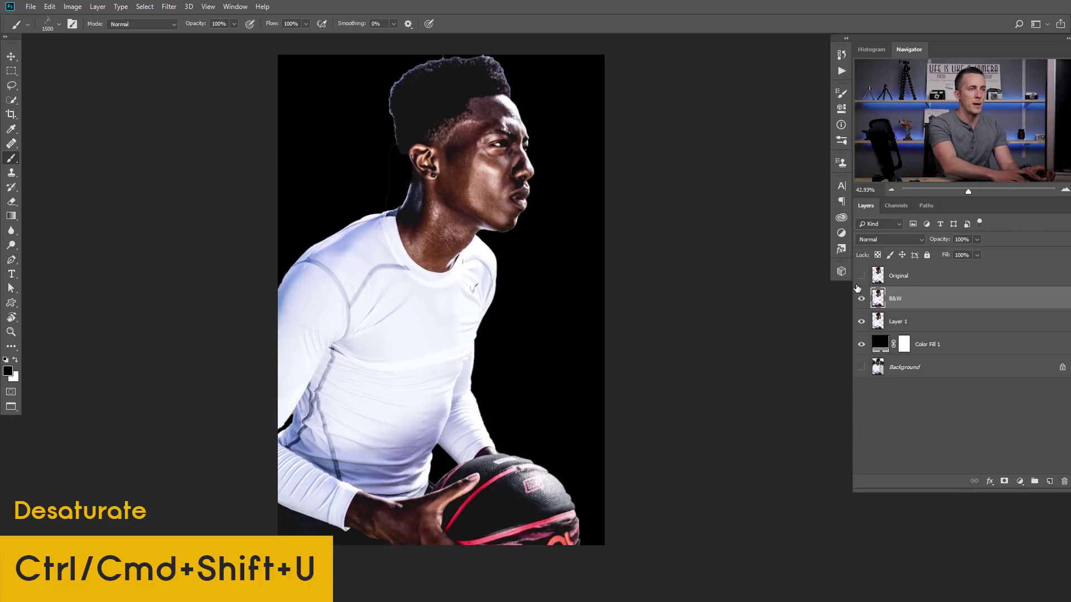
{"action": "key", "text": "ctrl+shift+u"}
{"action": "left_click", "coordinate": [862, 300]}
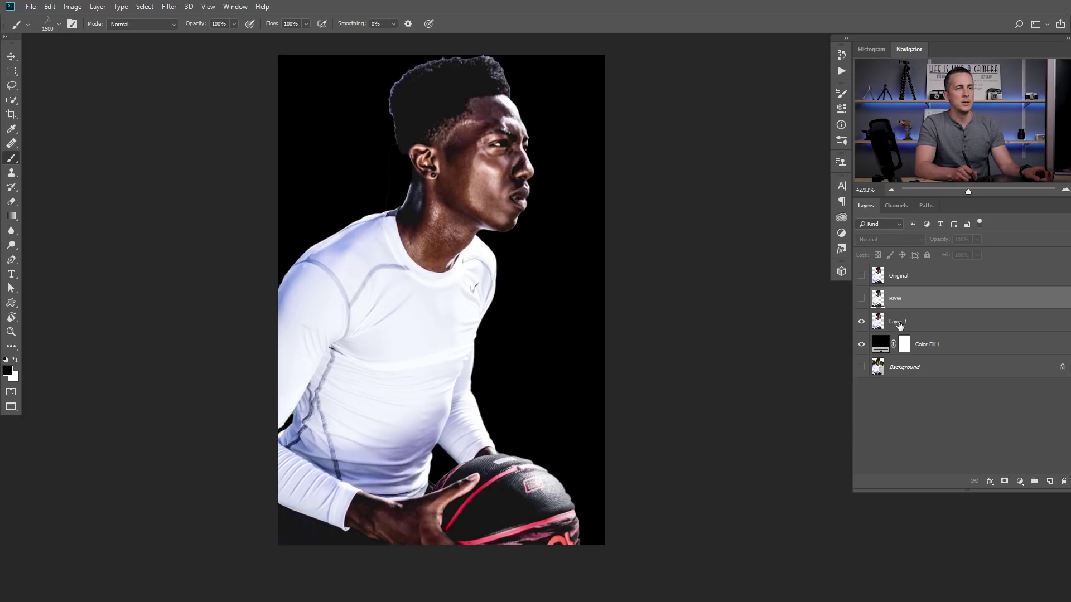
Rename Layer 1 to 'Outline'
{"action": "left_click", "coordinate": [899, 323]}
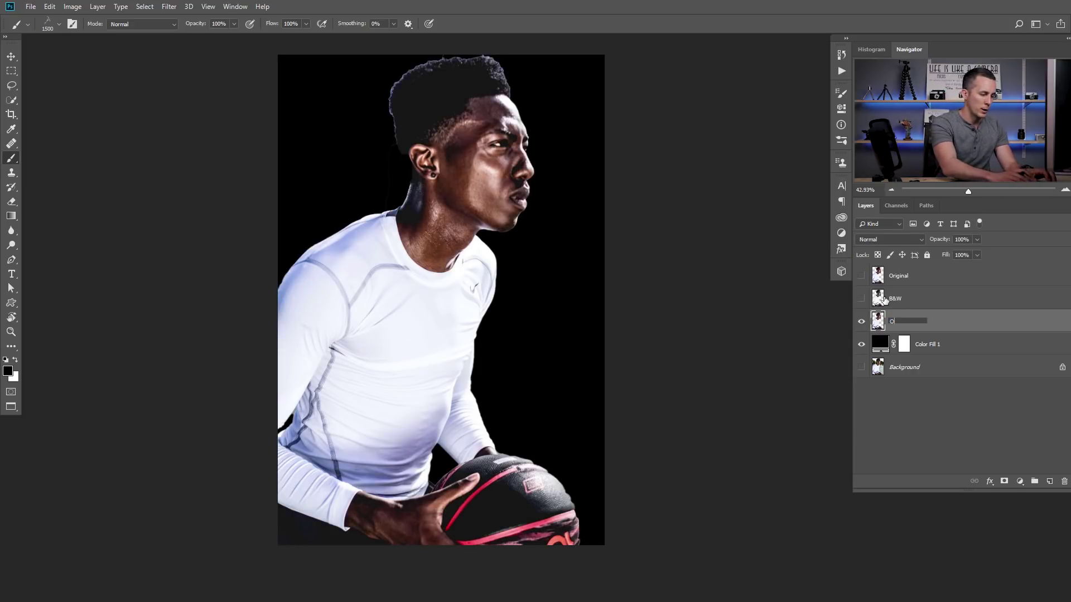
{"action": "type", "text": "Outline"}
{"action": "key", "text": "Return"}
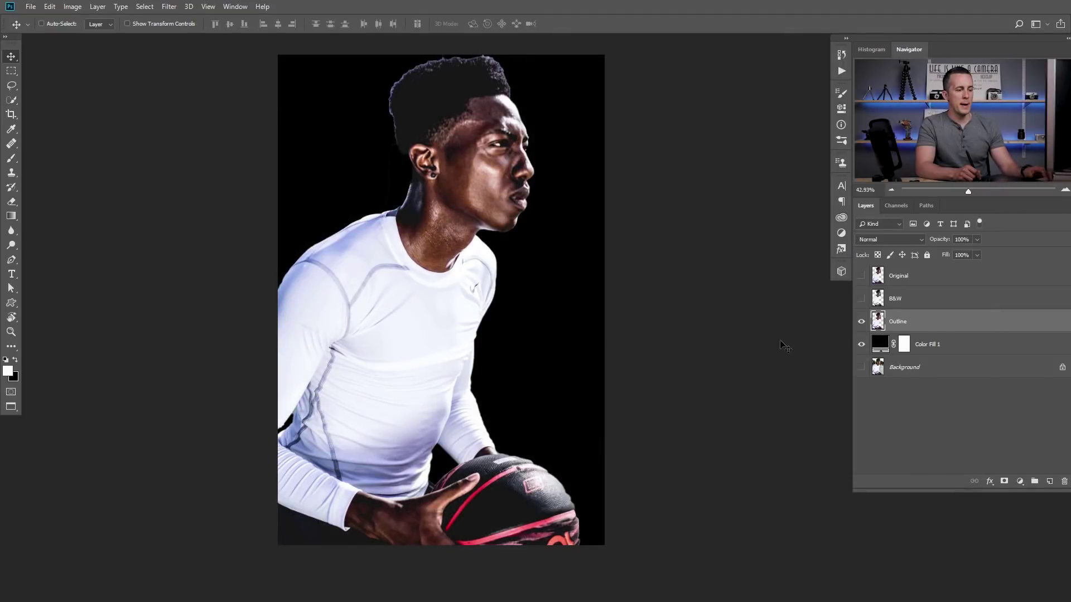
Duplicate Outline and turn the copy into grey lines via Find Edges, invert and desaturate
{"action": "key", "text": "ctrl+j"}
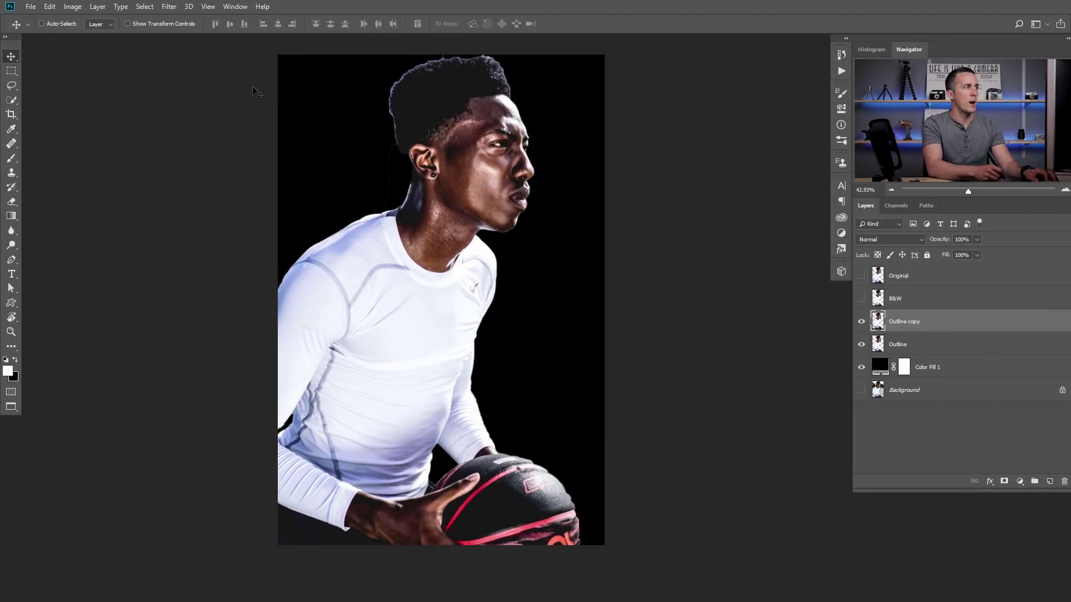
{"action": "left_click", "coordinate": [170, 7]}
{"action": "mouse_move", "coordinate": [190, 207]}
{"action": "left_click", "coordinate": [118, 239]}
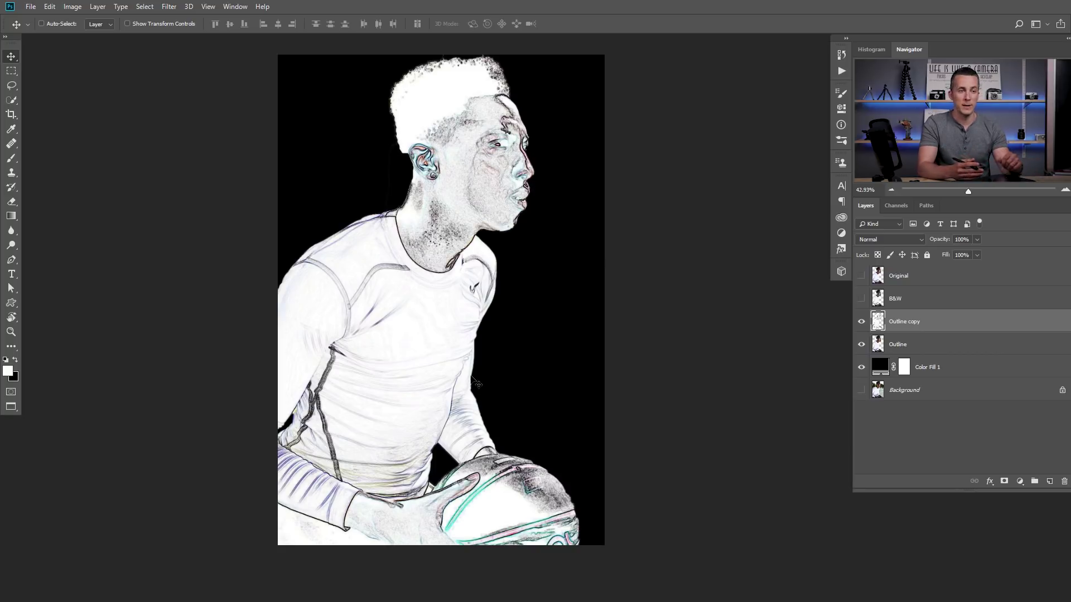
{"action": "key", "text": "ctrl+i"}
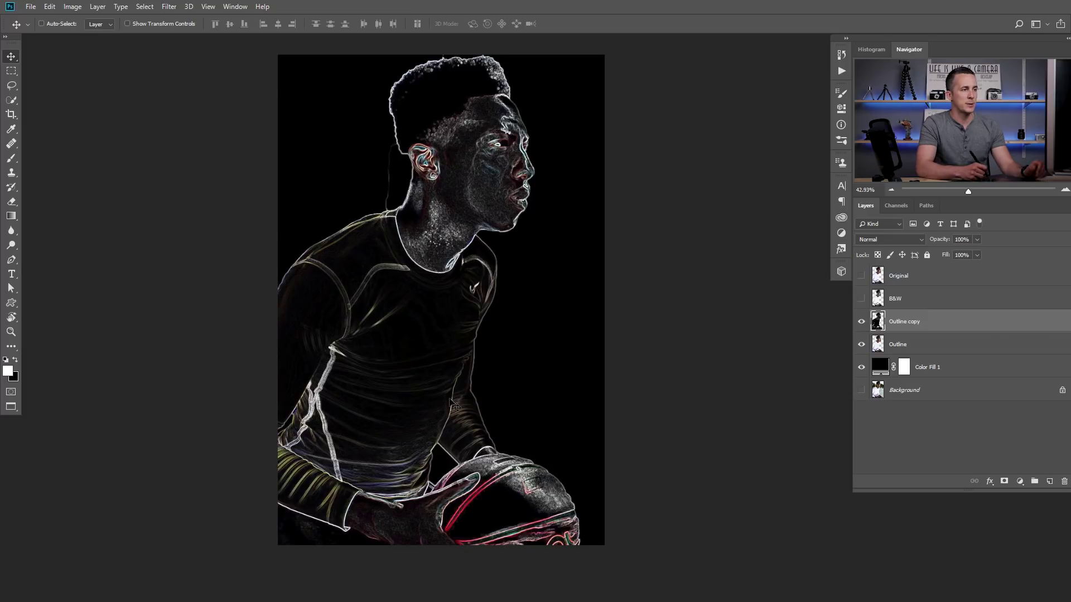
{"action": "key", "text": "ctrl"}
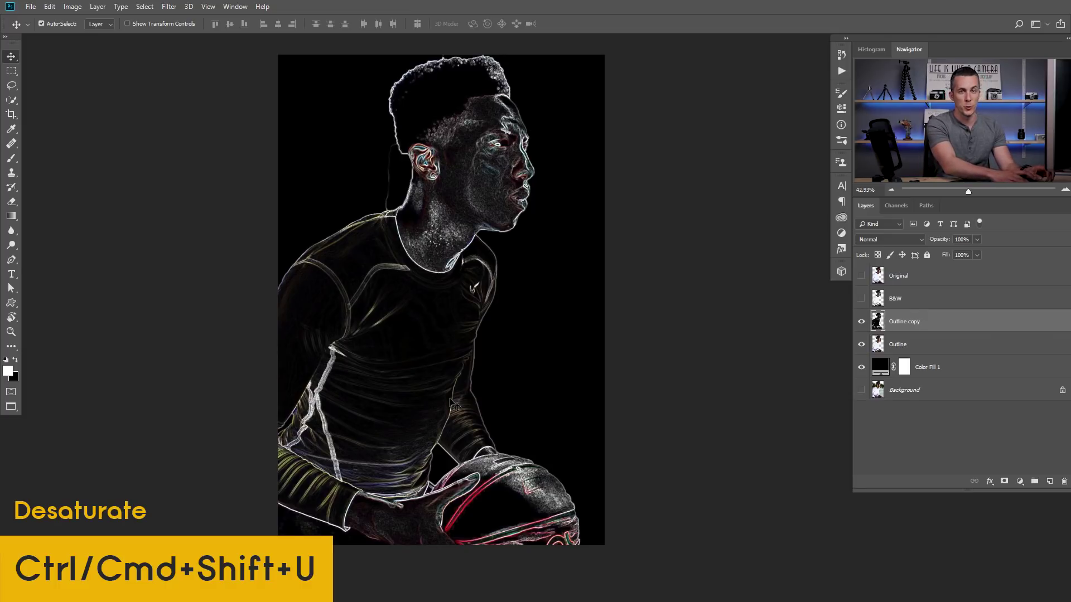
{"action": "key", "text": "ctrl+shift+u"}
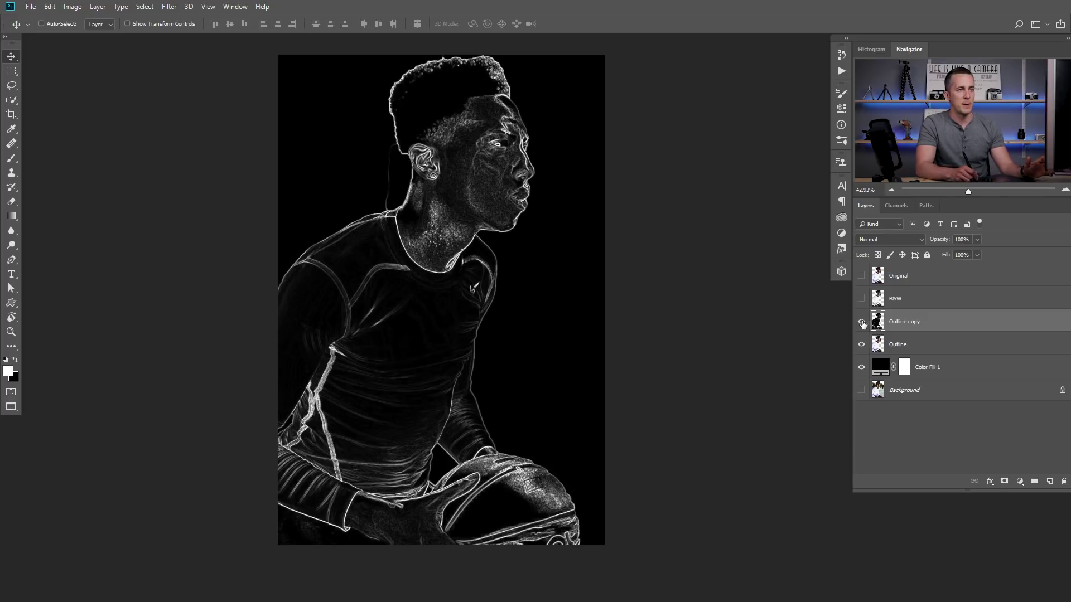
Hide Outline copy and apply Glowing Edges (width 4, brightness 5, smoothness 15) to Outline
{"action": "key", "text": "ctrl+comma"}
{"action": "key", "text": "alt+bracketleft"}
{"action": "left_click", "coordinate": [168, 7]}
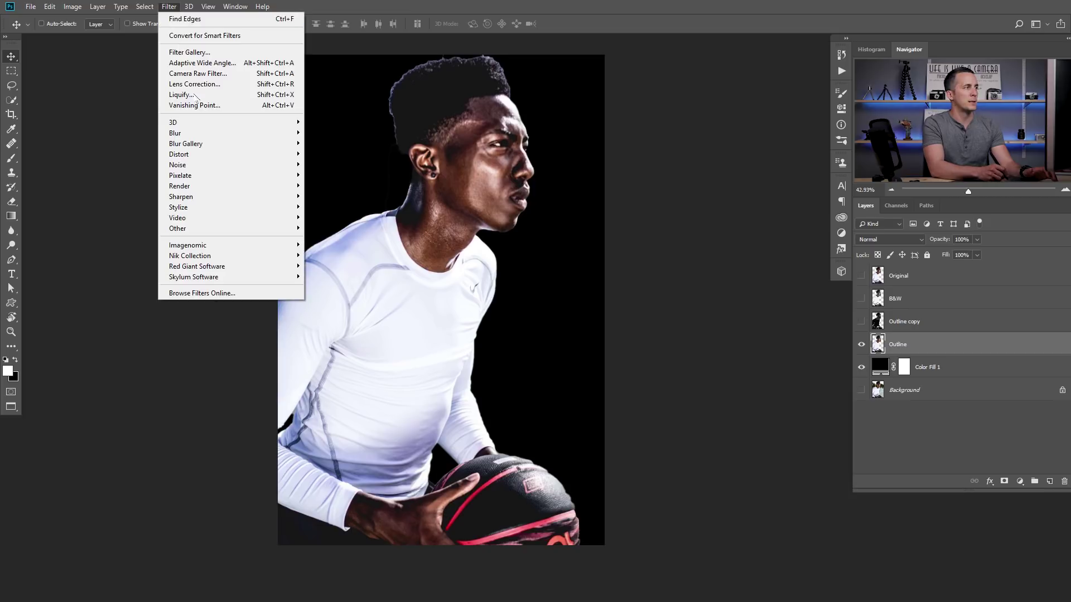
{"action": "left_click", "coordinate": [212, 54]}
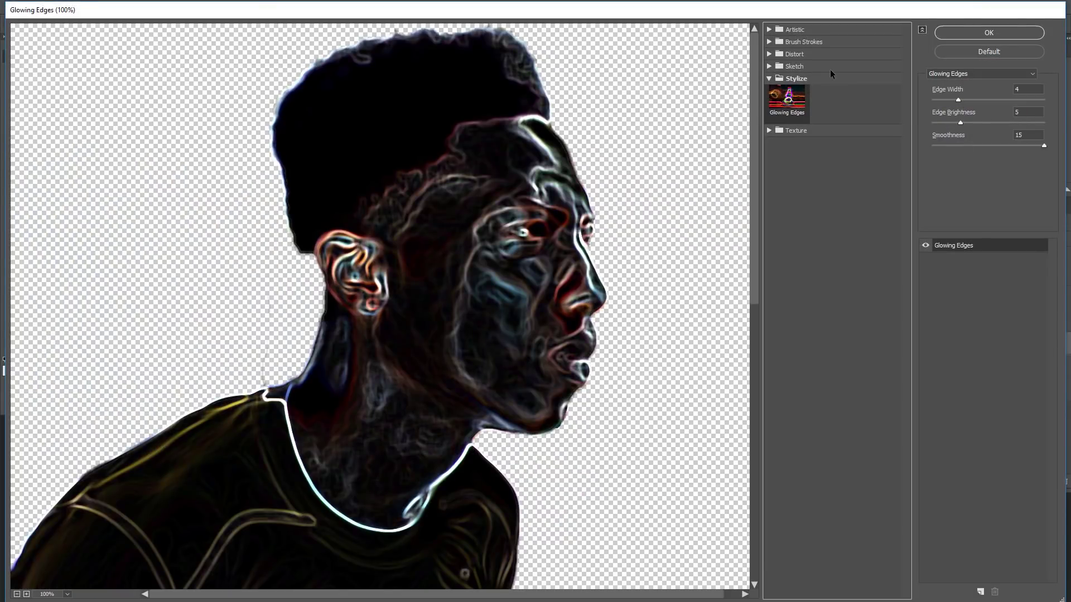
{"action": "key", "text": "ctrl+minus"}
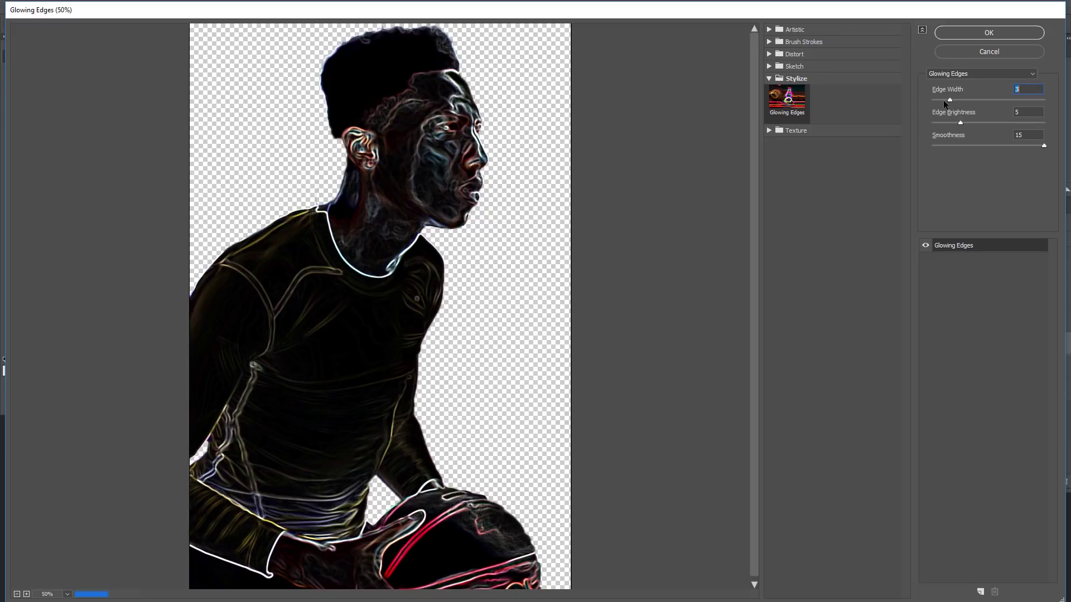
{"action": "left_click_drag", "start_coordinate": [958, 99], "coordinate": [945, 101]}
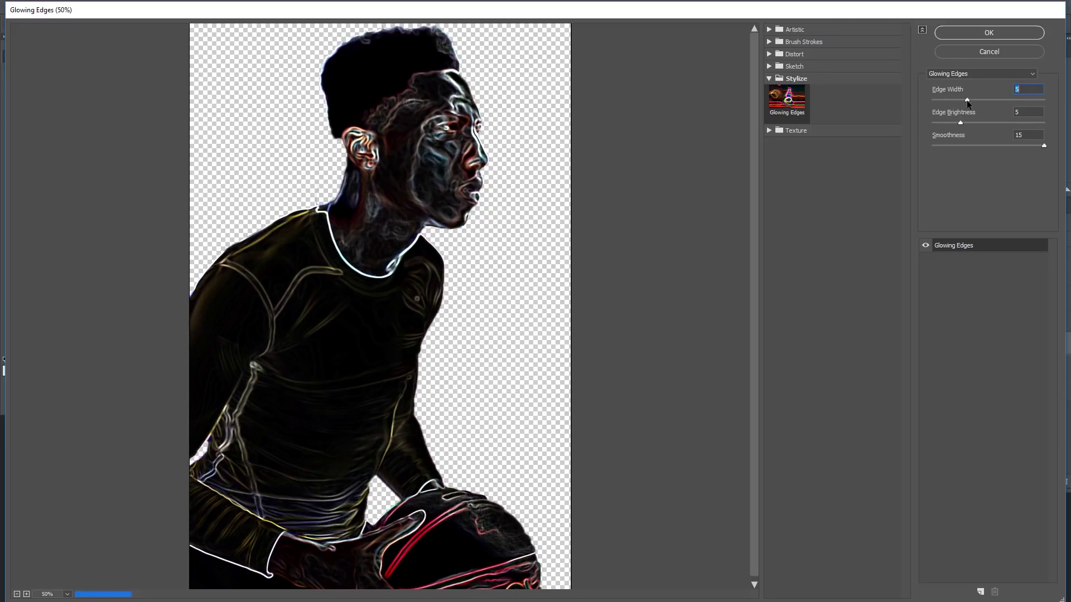
{"action": "left_click_drag", "start_coordinate": [960, 123], "coordinate": [1046, 147]}
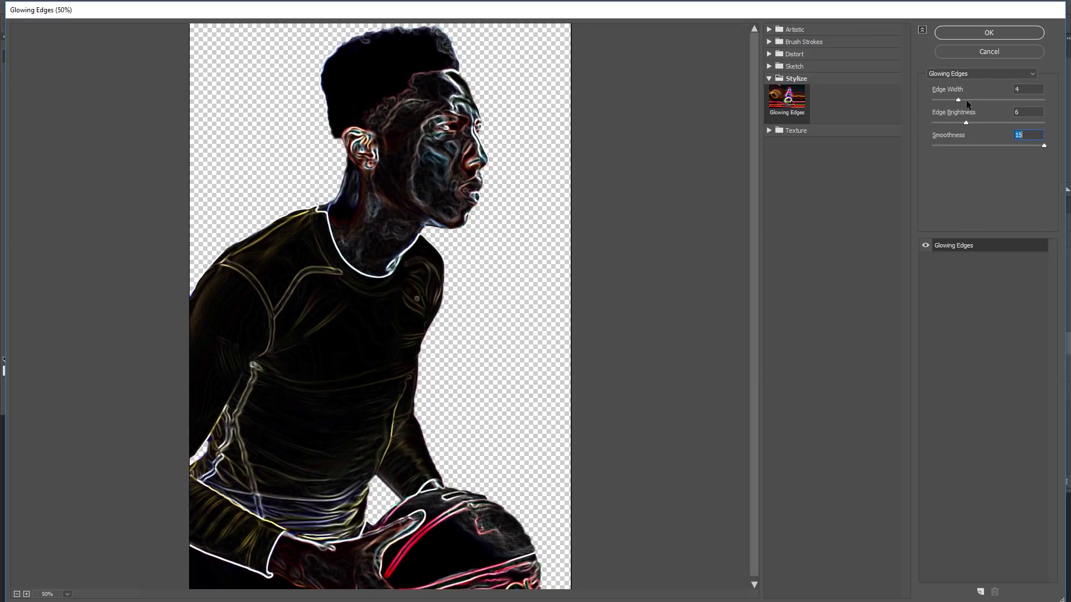
{"action": "left_click_drag", "start_coordinate": [963, 126], "coordinate": [959, 122]}
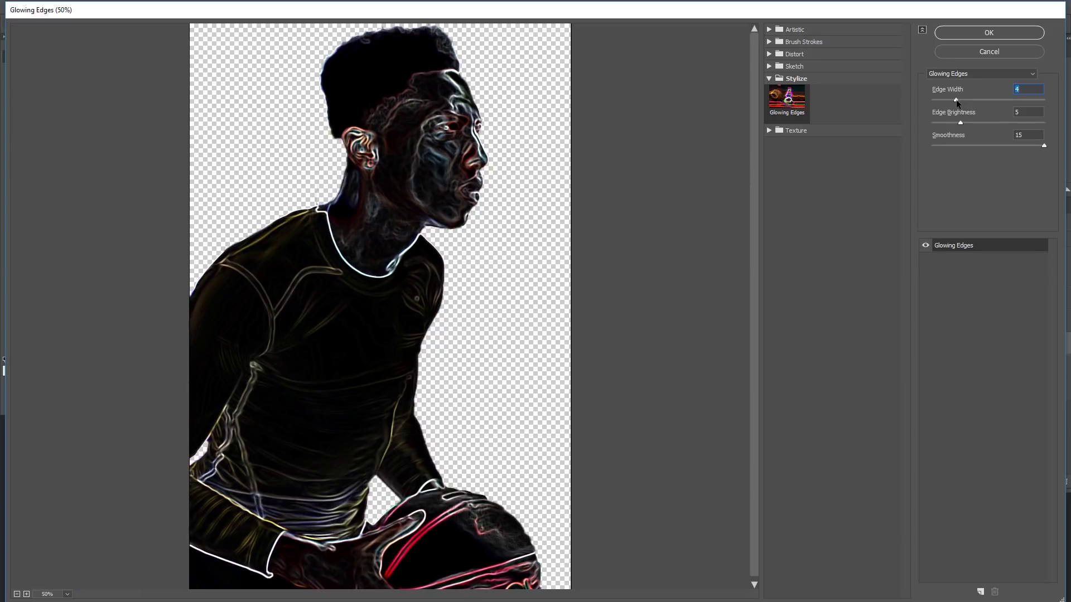
{"action": "left_click", "coordinate": [988, 35]}
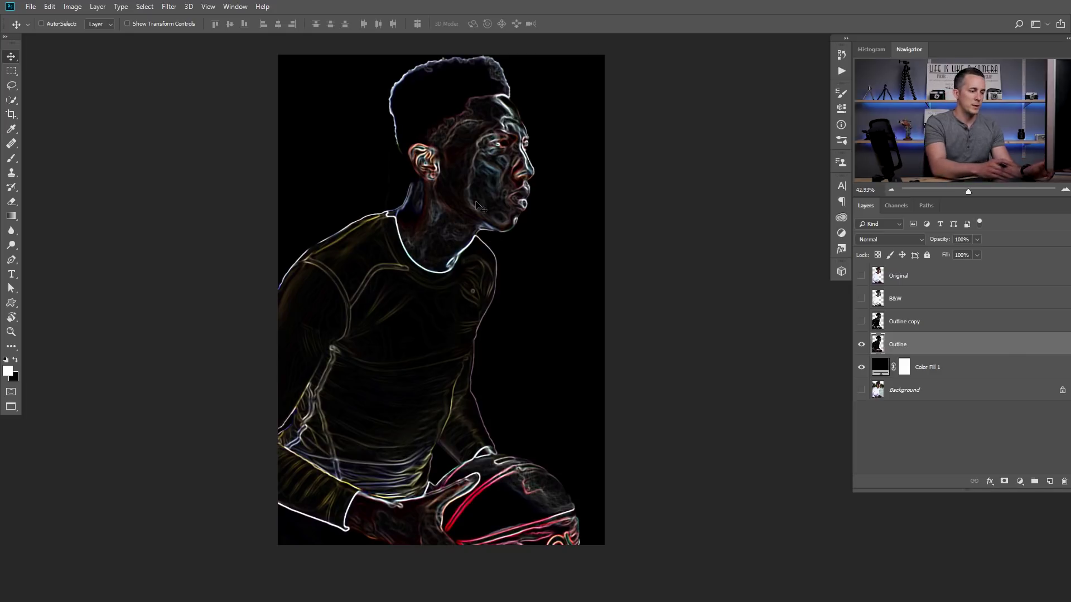
{"action": "left_click", "coordinate": [42, 23]}
Desaturate Outline, delete Outline copy, and add a new layer named 'Smoke 01'
{"action": "key", "text": "ctrl+shift+u"}
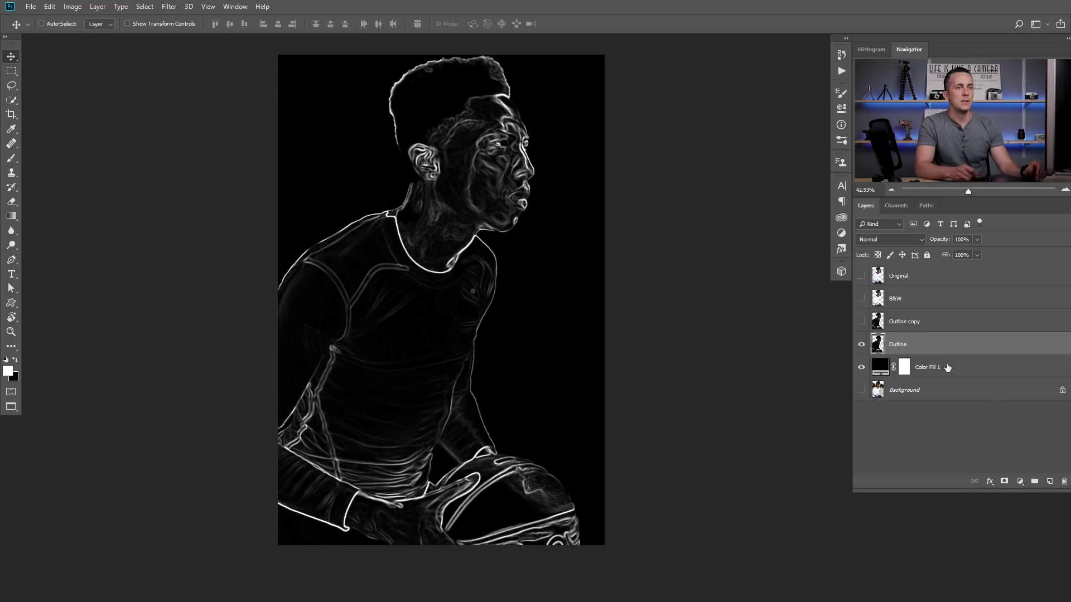
{"action": "left_click", "coordinate": [1049, 481]}
{"action": "left_click_drag", "start_coordinate": [898, 323], "coordinate": [1065, 481]}
{"action": "double_click", "coordinate": [897, 322]}
{"action": "type", "text": "Smoke 01"}
{"action": "key", "text": "Return"}
Paint white smoke wisps across the player's lower body with a smoke brush
{"action": "key", "text": "b"}
{"action": "right_click", "coordinate": [439, 281]}
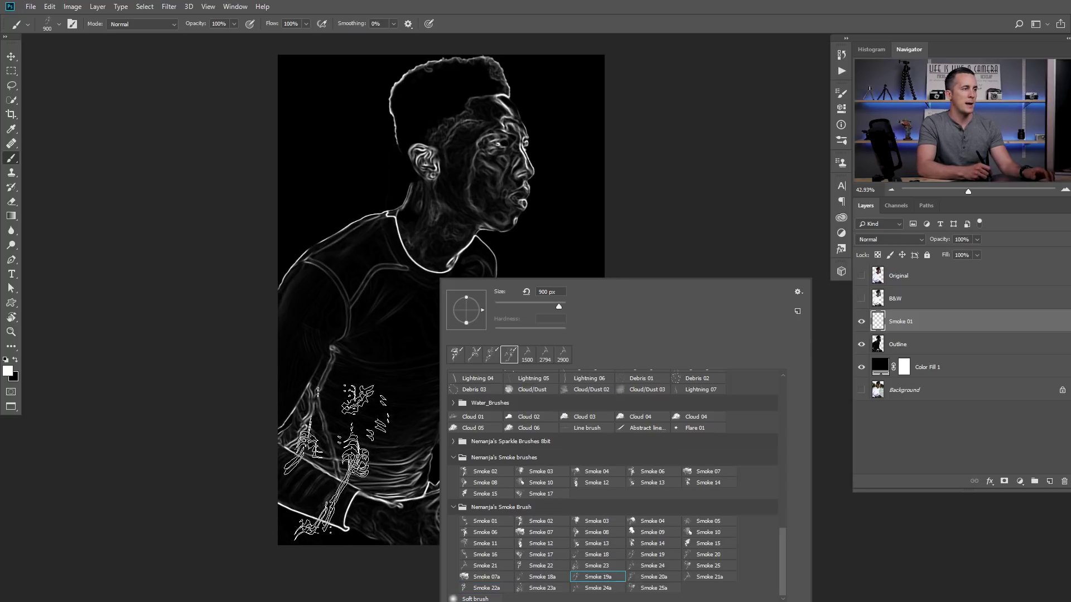
{"action": "left_click", "coordinate": [335, 466]}
{"action": "mouse_move", "coordinate": [334, 466]}
{"action": "left_mouse_down"}
{"action": "mouse_move", "coordinate": [366, 441]}
{"action": "mouse_move", "coordinate": [310, 430]}
{"action": "mouse_move", "coordinate": [404, 552]}
{"action": "left_mouse_up"}
{"action": "key", "text": "ctrl+z"}
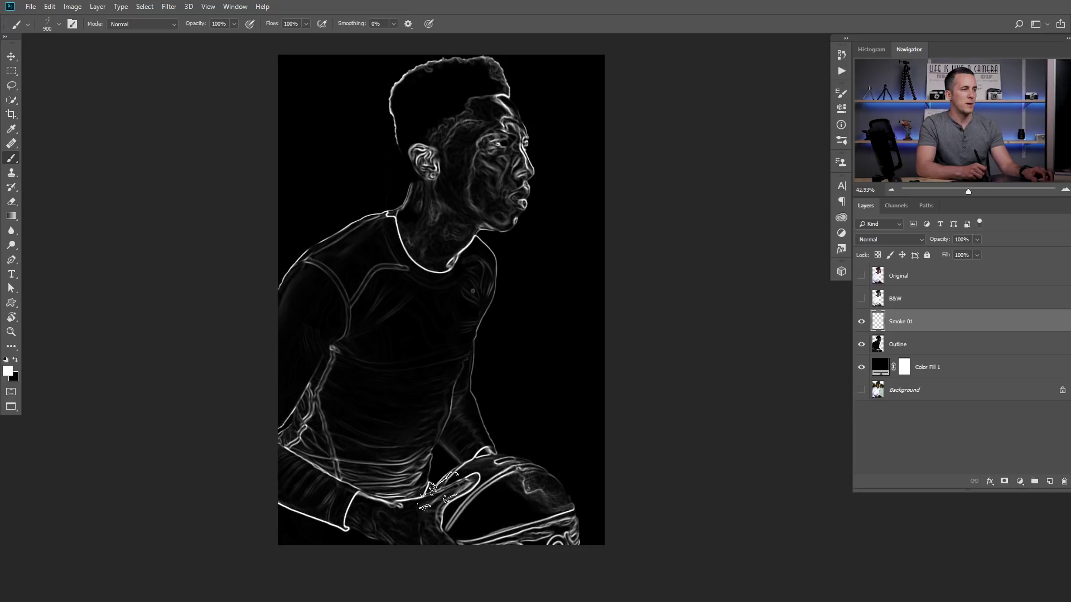
{"action": "mouse_move", "coordinate": [454, 502]}
{"action": "left_mouse_down"}
{"action": "mouse_move", "coordinate": [576, 530]}
{"action": "mouse_move", "coordinate": [415, 542]}
{"action": "mouse_move", "coordinate": [208, 501]}
{"action": "mouse_move", "coordinate": [443, 543]}
{"action": "left_mouse_up"}
On a new Smoke 02 layer, stamp the Smoke 20a brush over the chest and upper shoulder
{"action": "left_click", "coordinate": [1050, 481]}
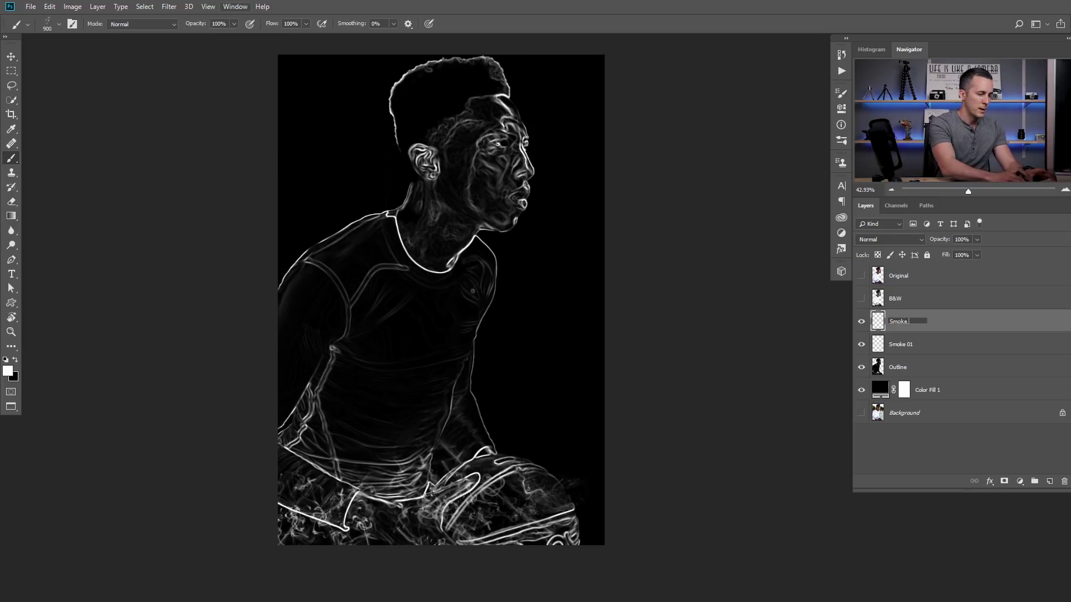
{"action": "right_click", "coordinate": [427, 346]}
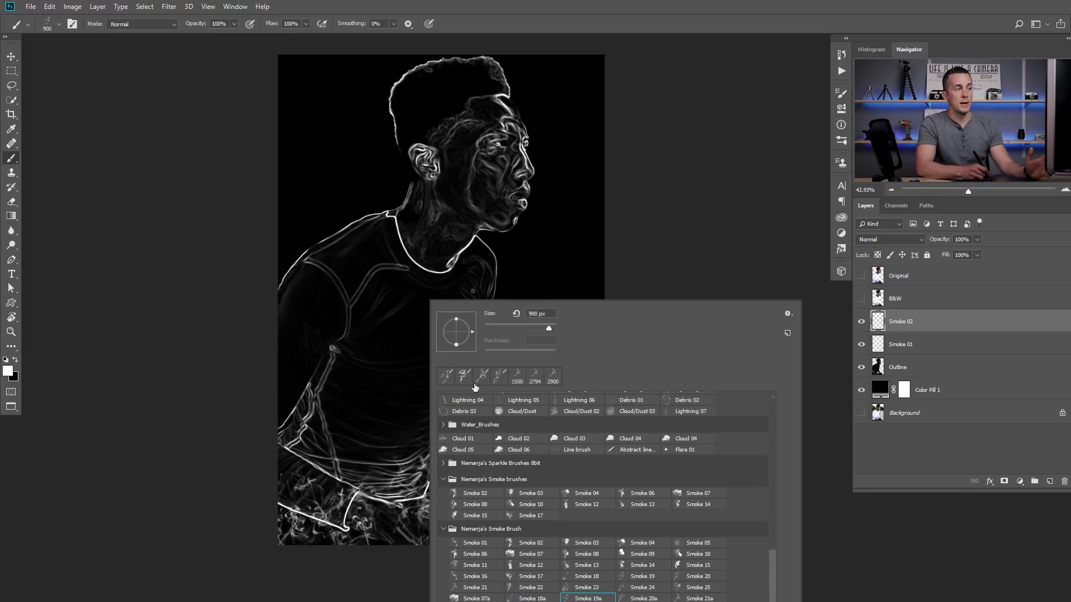
{"action": "left_click", "coordinate": [644, 598]}
{"action": "left_click", "coordinate": [323, 338]}
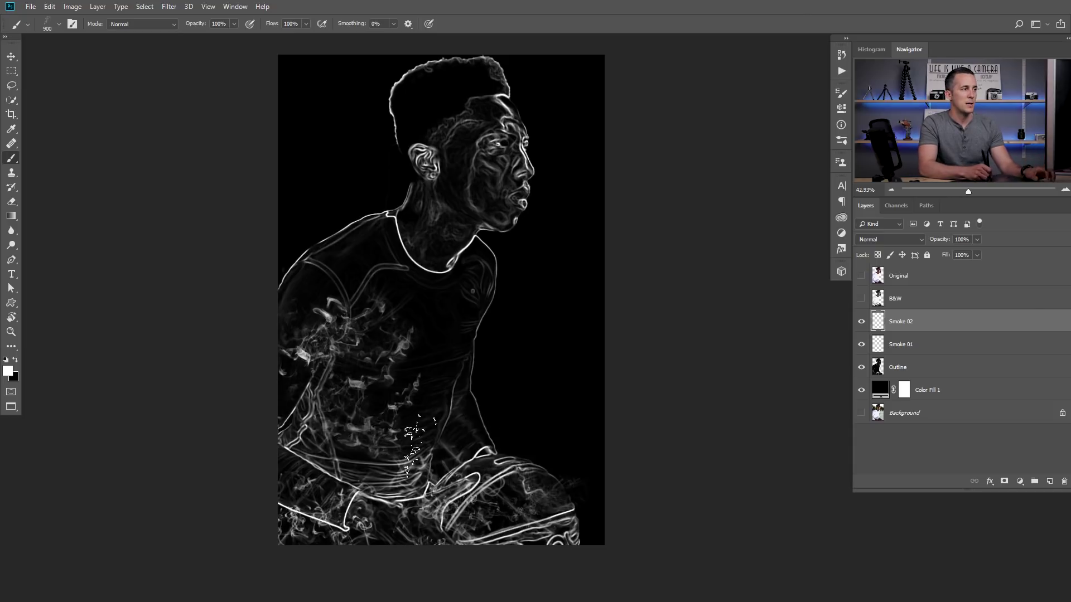
{"action": "left_click", "coordinate": [314, 309]}
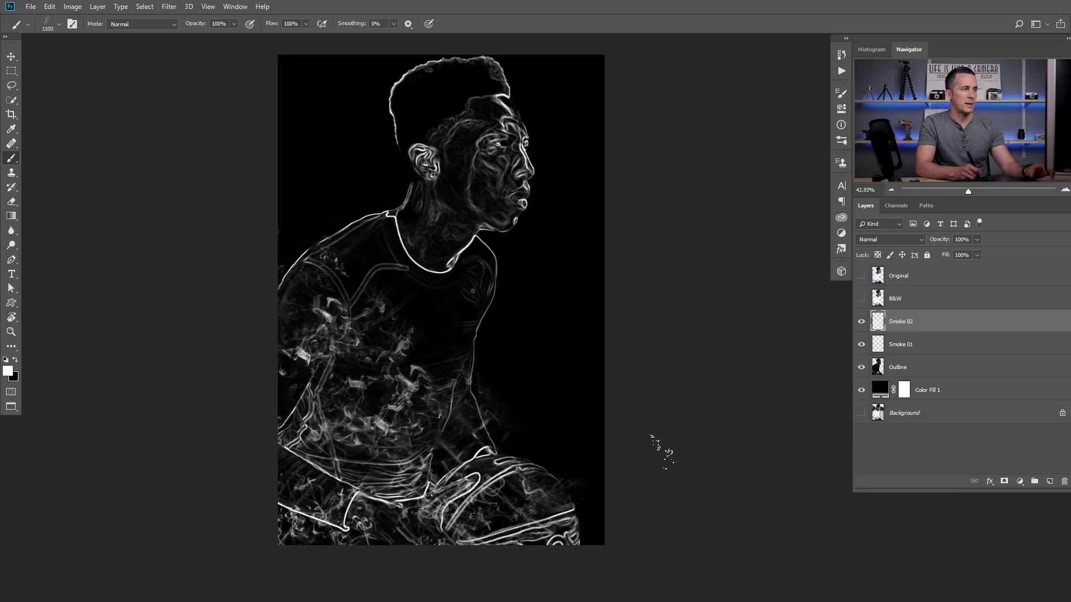
Create a Smoke 03 layer and stamp smoke over the chest, neck, face and hair
{"action": "left_click", "coordinate": [1049, 481]}
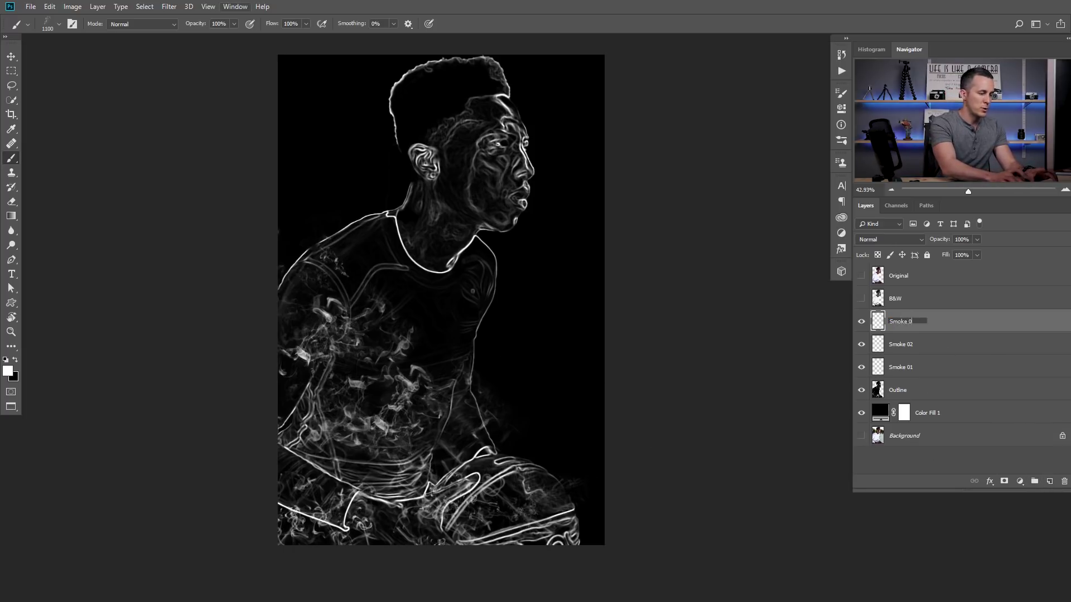
{"action": "right_click", "coordinate": [477, 301]}
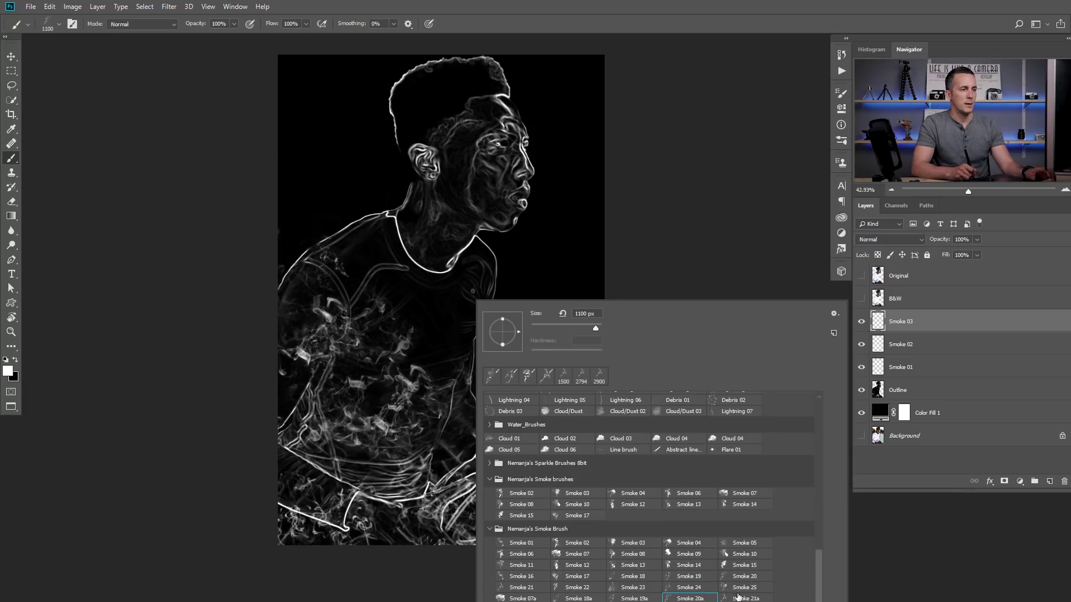
{"action": "left_click", "coordinate": [370, 254]}
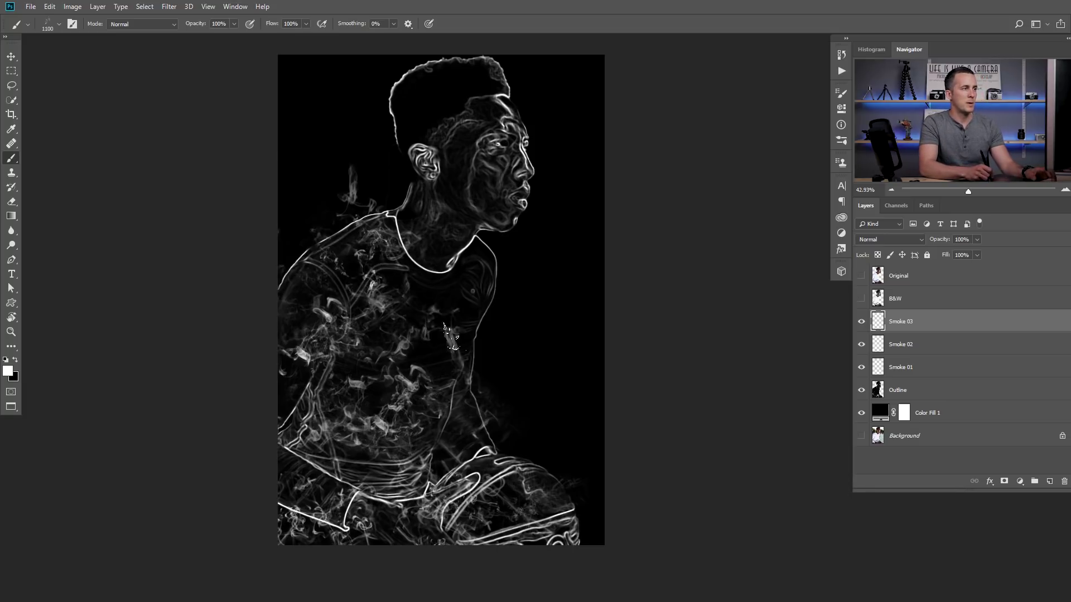
{"action": "left_click", "coordinate": [413, 385]}
{"action": "left_click", "coordinate": [413, 385]}
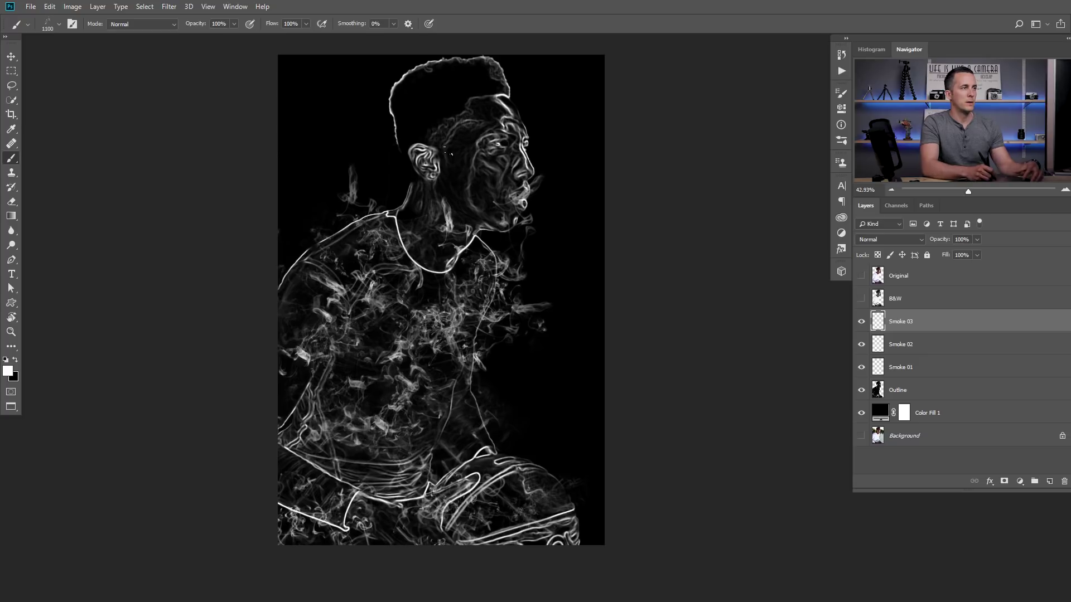
{"action": "left_click", "coordinate": [438, 114]}
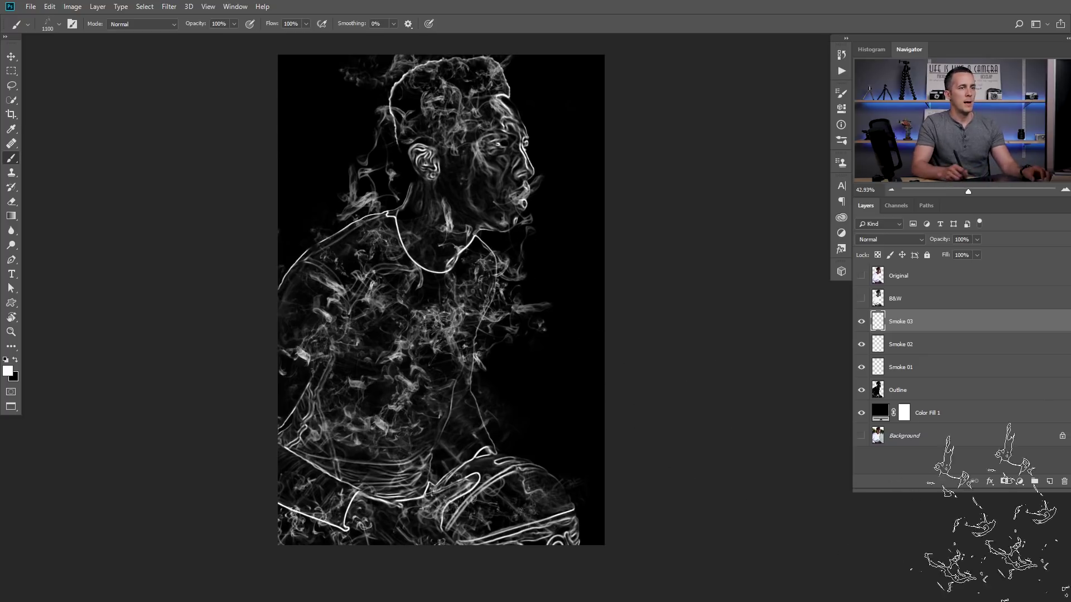
Add a Smoke 04 layer and stamp smoke along the lower-left and left edge of the image
{"action": "left_click", "coordinate": [1049, 480]}
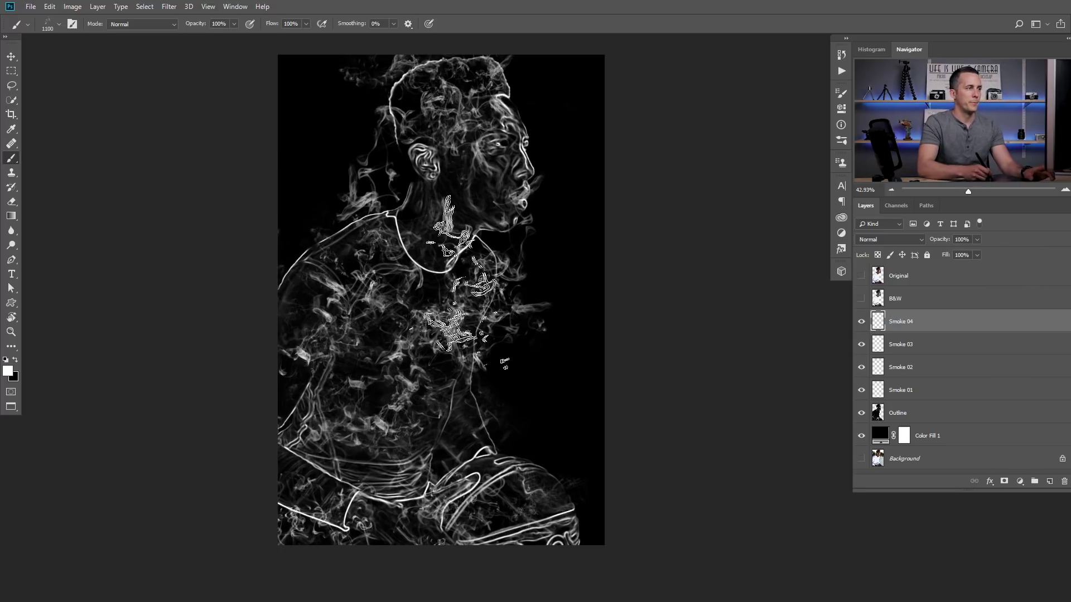
{"action": "right_click", "coordinate": [466, 329]}
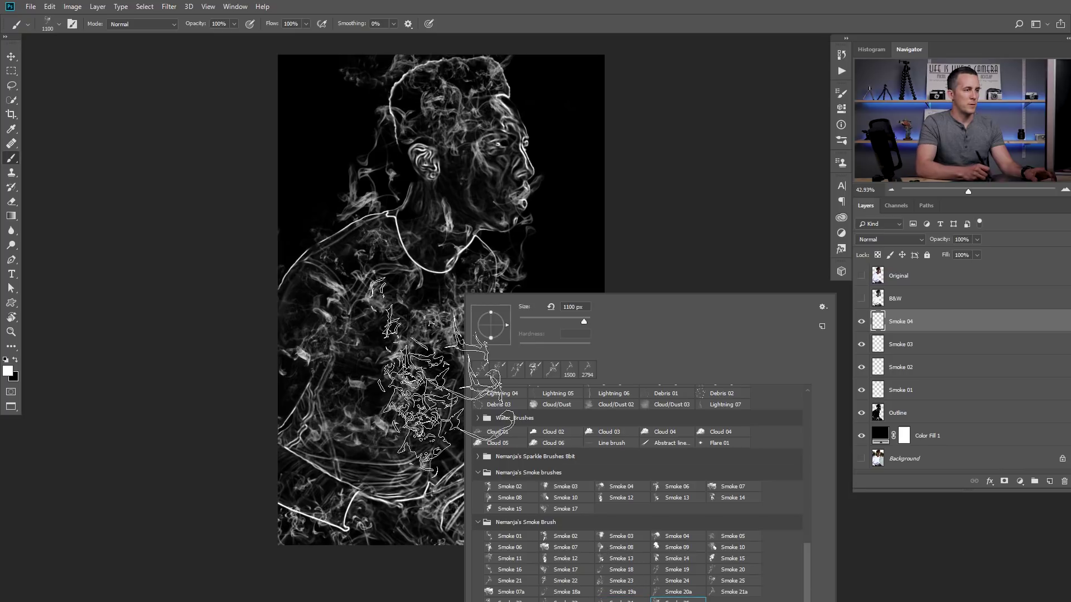
{"action": "left_click", "coordinate": [245, 424]}
{"action": "left_click", "coordinate": [278, 560]}
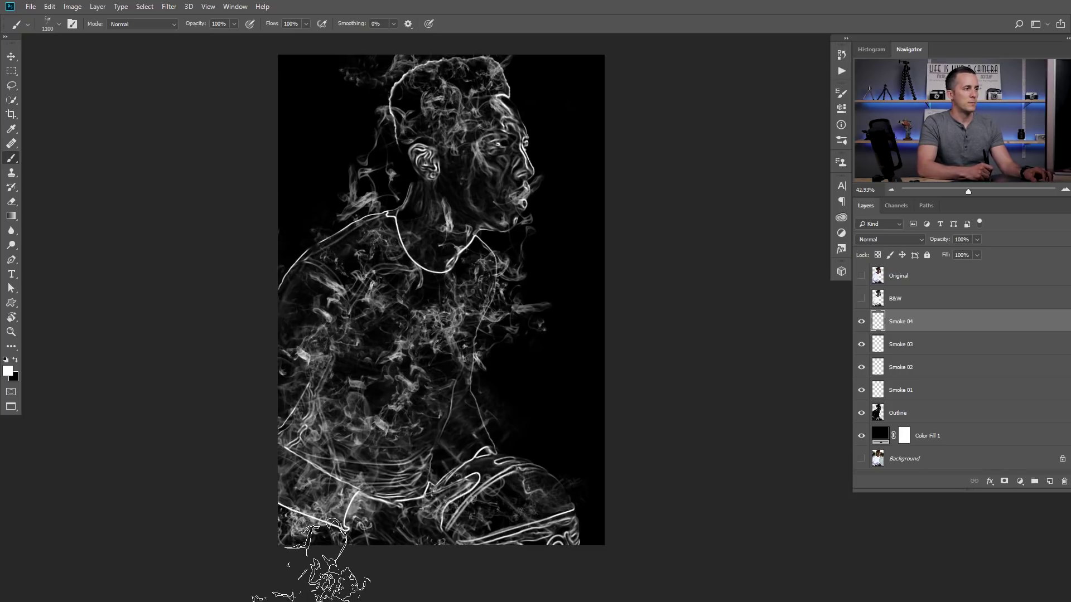
{"action": "left_click", "coordinate": [305, 257]}
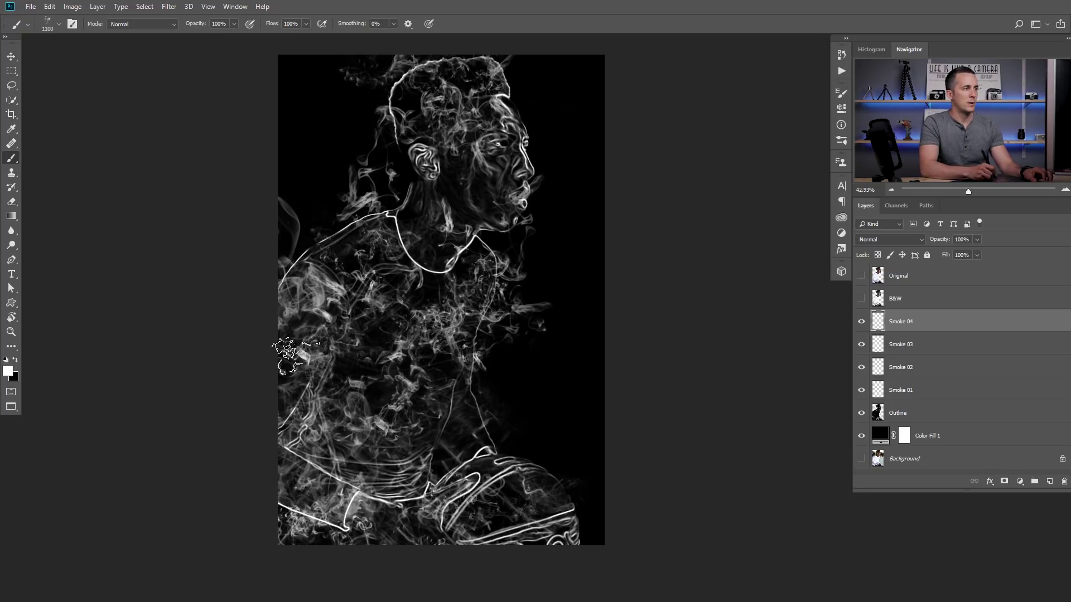
On a Smoke 05 layer, stamp Smoke 18a smoke around the head, neck and chest, then select all five Smoke layers
{"action": "left_click", "coordinate": [1051, 483]}
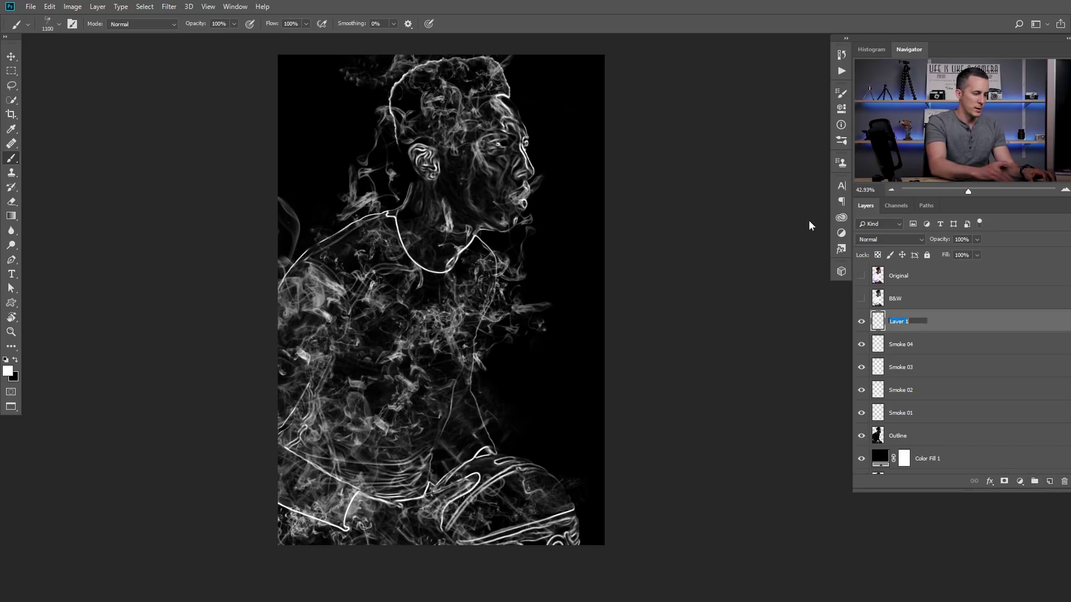
{"action": "type", "text": "moke 05"}
{"action": "key", "text": "Return"}
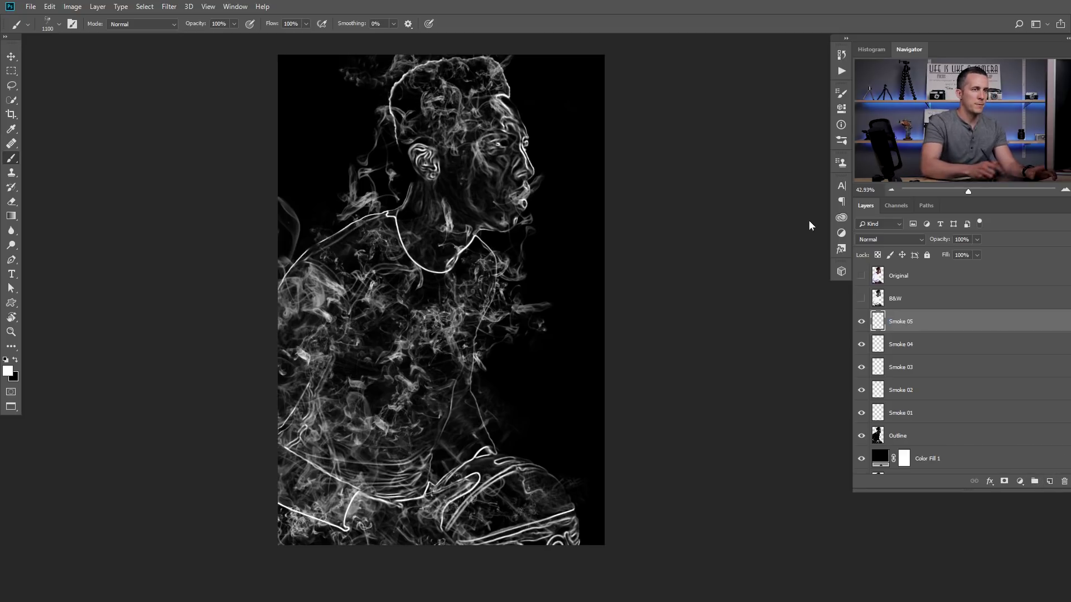
{"action": "right_click", "coordinate": [329, 254]}
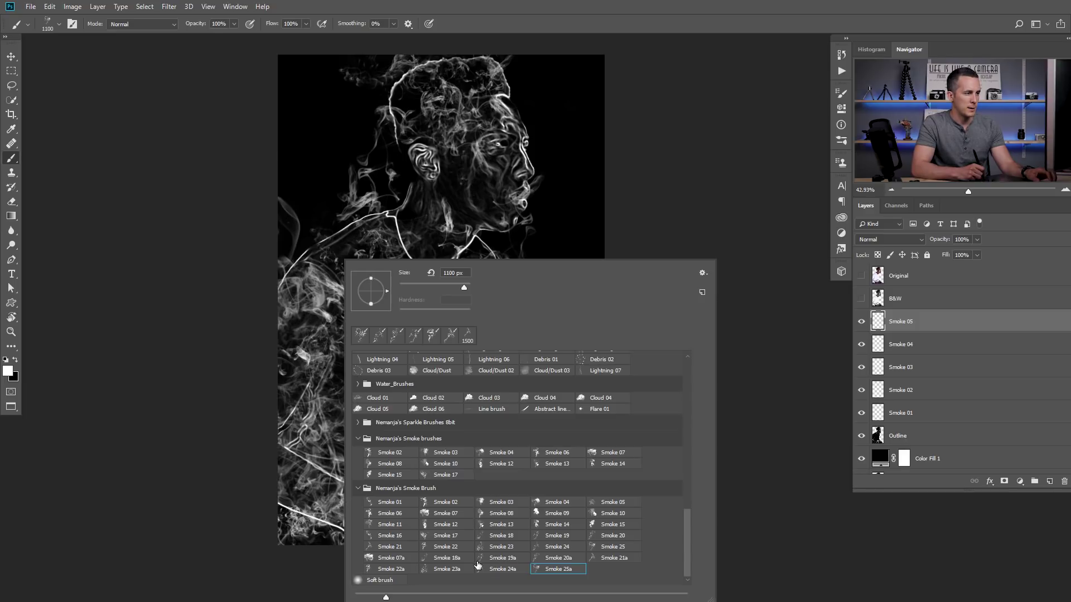
{"action": "left_click", "coordinate": [462, 555]}
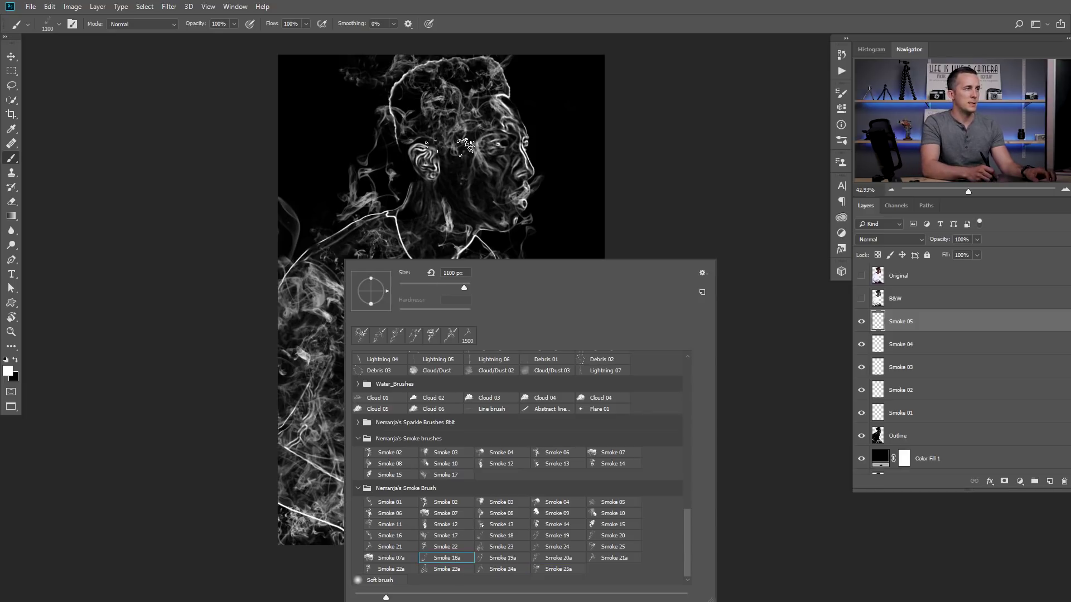
{"action": "left_click", "coordinate": [464, 178]}
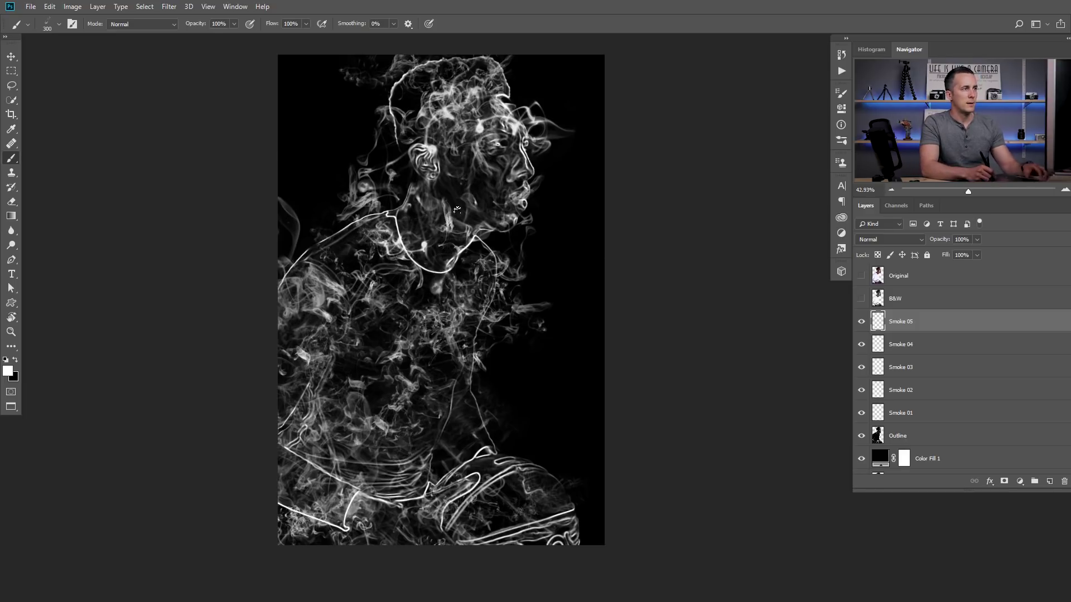
{"action": "key", "text": "ctrl+z"}
{"action": "left_click", "coordinate": [455, 218]}
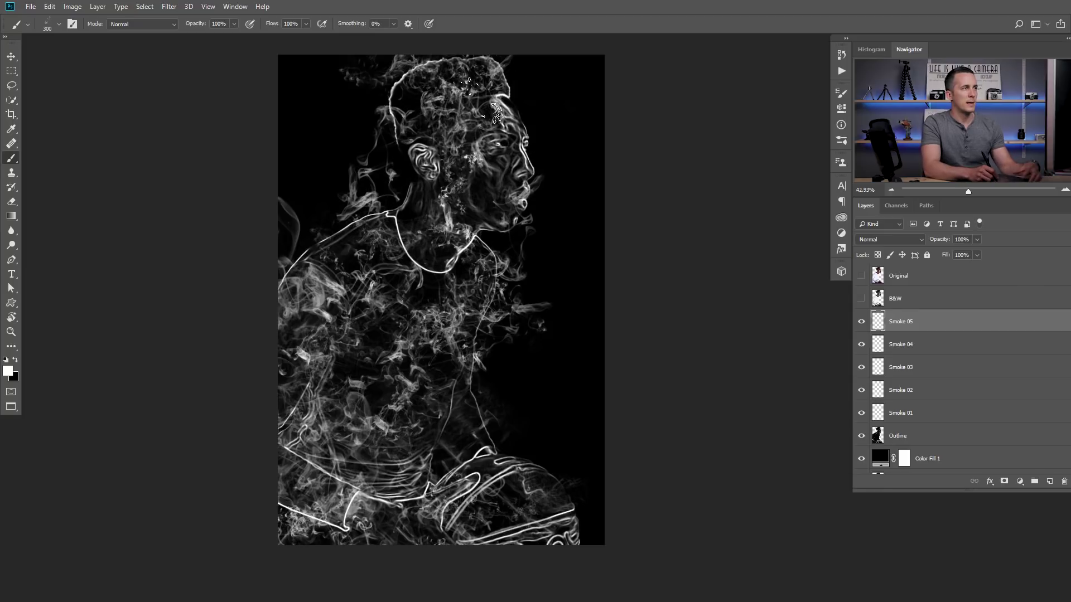
{"action": "key", "text": "bracketright"}
{"action": "key", "text": "bracketright"}
{"action": "key", "text": "bracketright"}
{"action": "key", "text": "bracketright"}
{"action": "key", "text": "bracketright"}
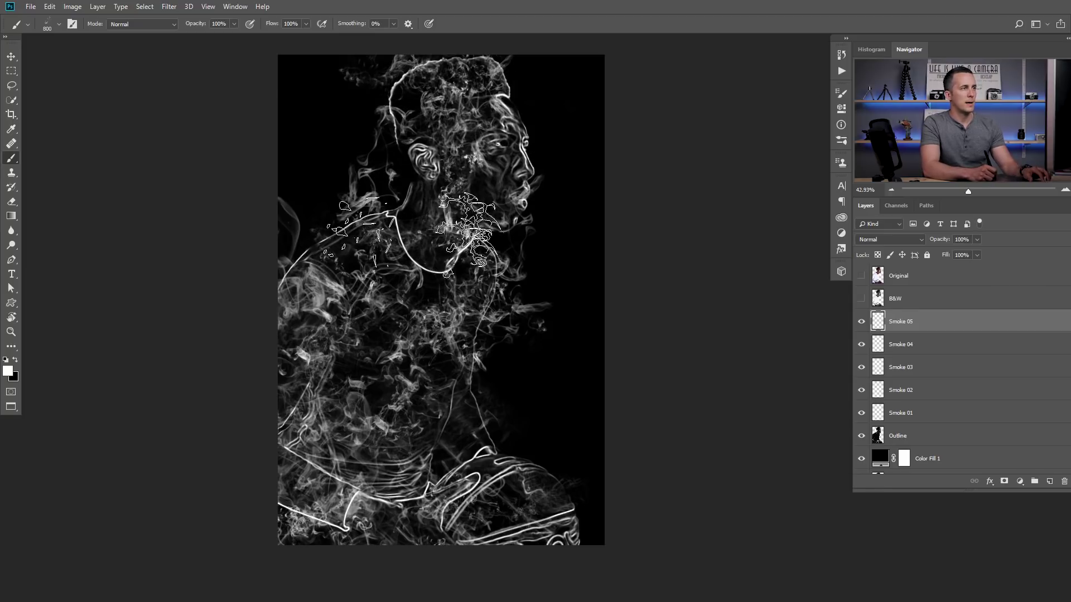
{"action": "left_click", "coordinate": [500, 205]}
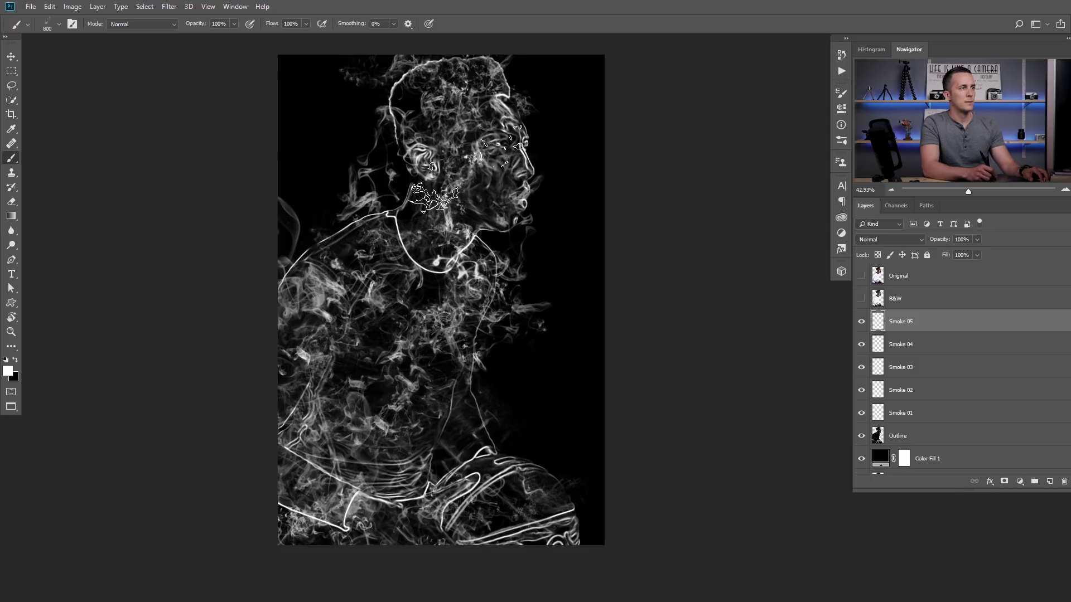
{"action": "left_click", "coordinate": [424, 335]}
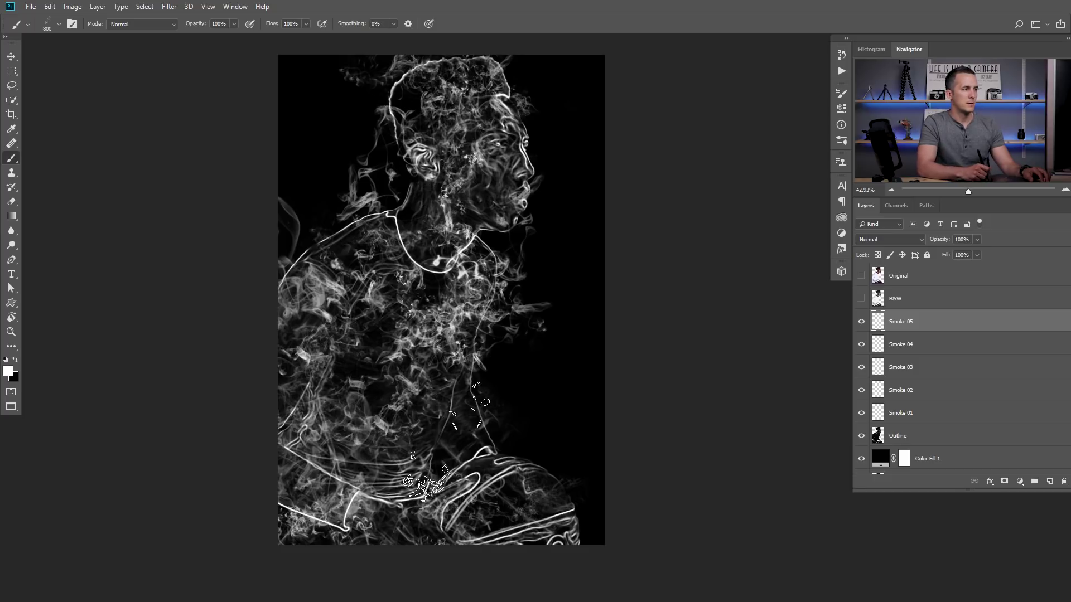
{"action": "left_click", "coordinate": [360, 262]}
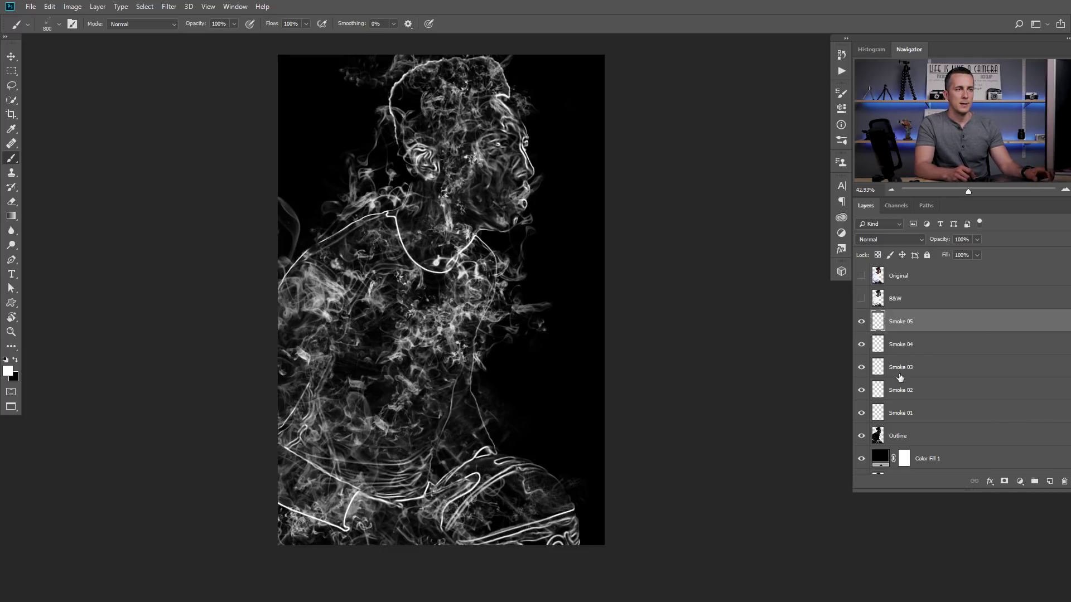
{"action": "left_click", "coordinate": [900, 413], "text": "shift"}
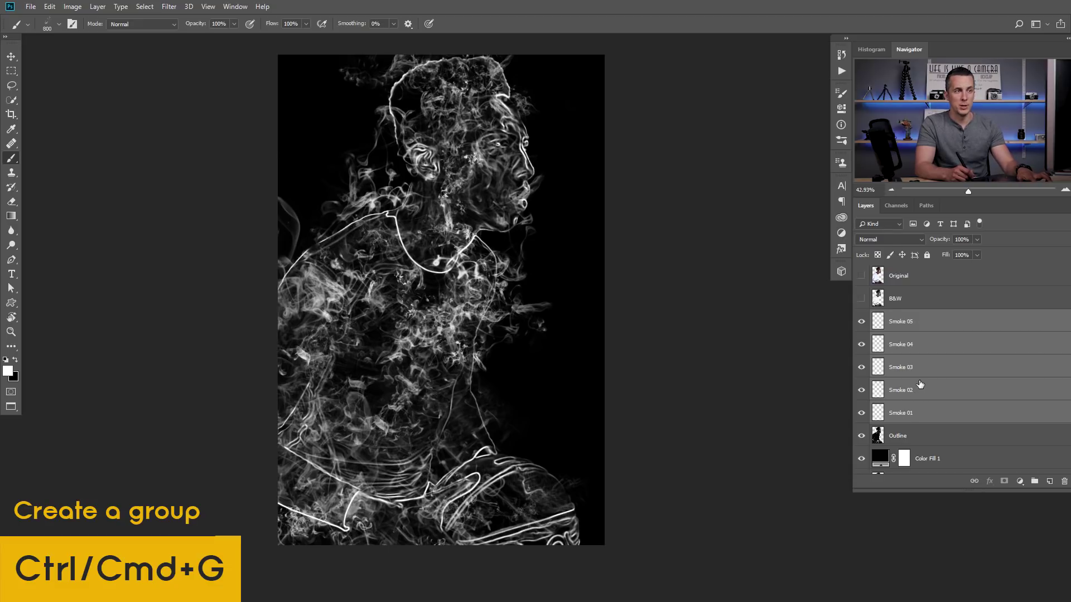
Group the five Smoke layers and mask the group to the figure's outline
{"action": "key", "text": "ctrl+g"}
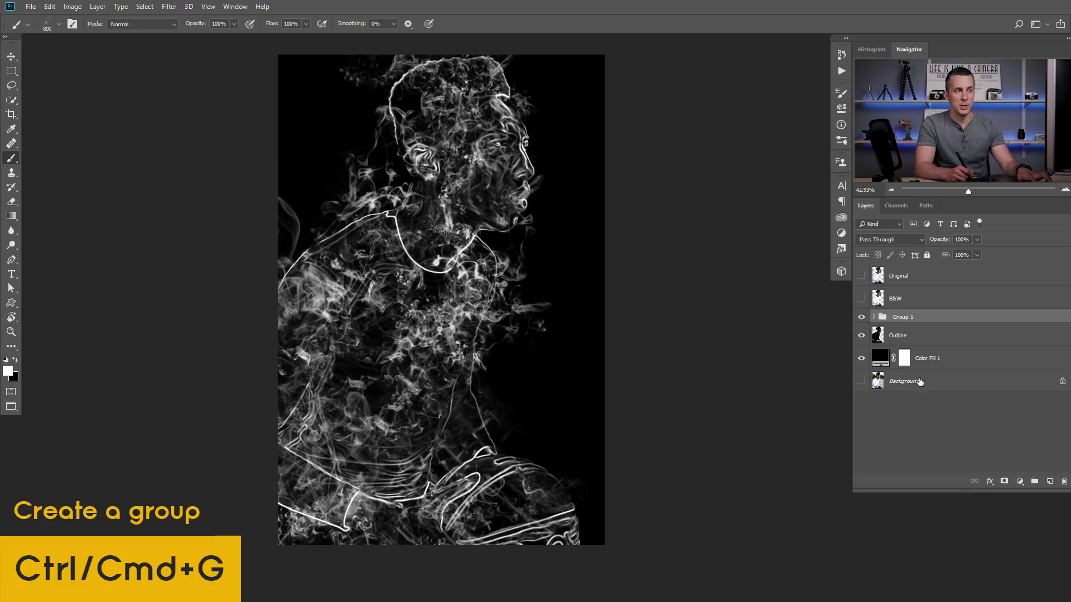
{"action": "left_click", "coordinate": [879, 336], "text": "ctrl"}
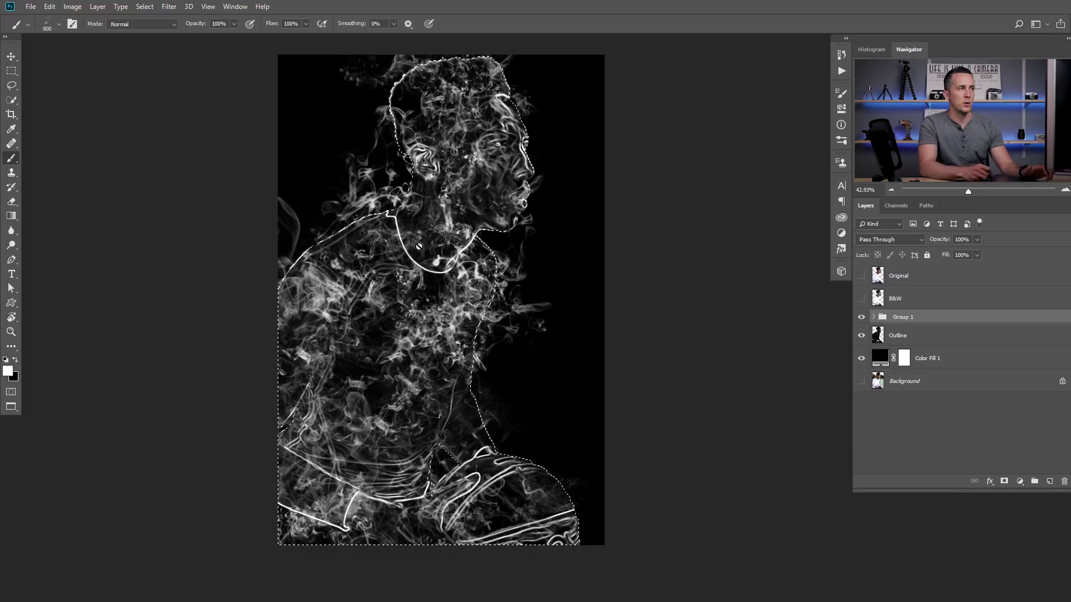
{"action": "left_click", "coordinate": [1004, 481]}
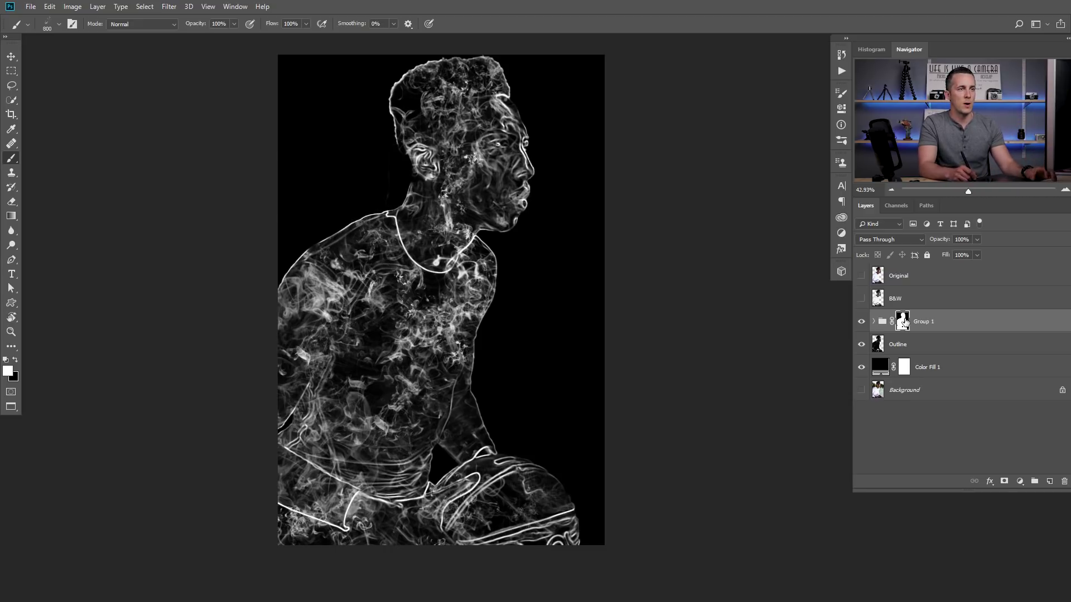
Stamp 600 px smoke into the group mask over the shoulders and right side, comparing with the mask off
{"action": "right_click", "coordinate": [468, 262]}
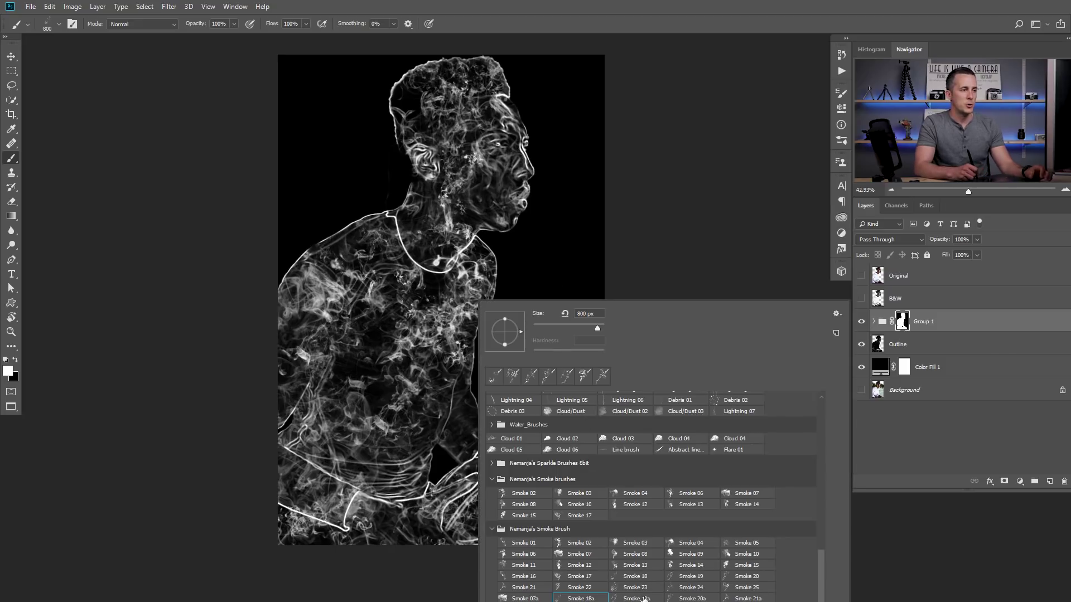
{"action": "left_click", "coordinate": [649, 600]}
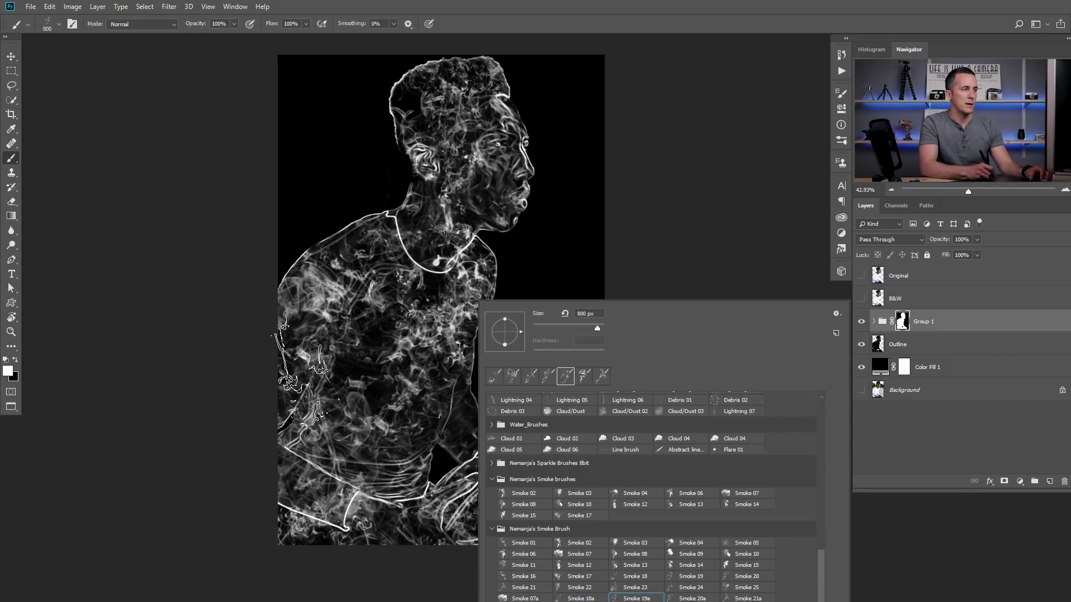
{"action": "left_click", "coordinate": [692, 598]}
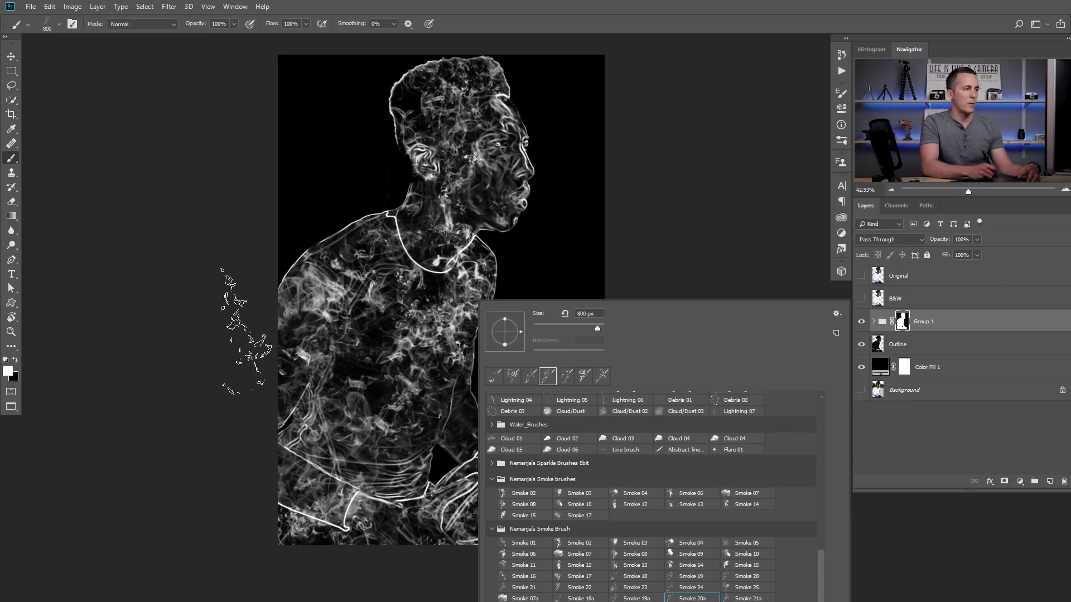
{"action": "left_click", "coordinate": [217, 306]}
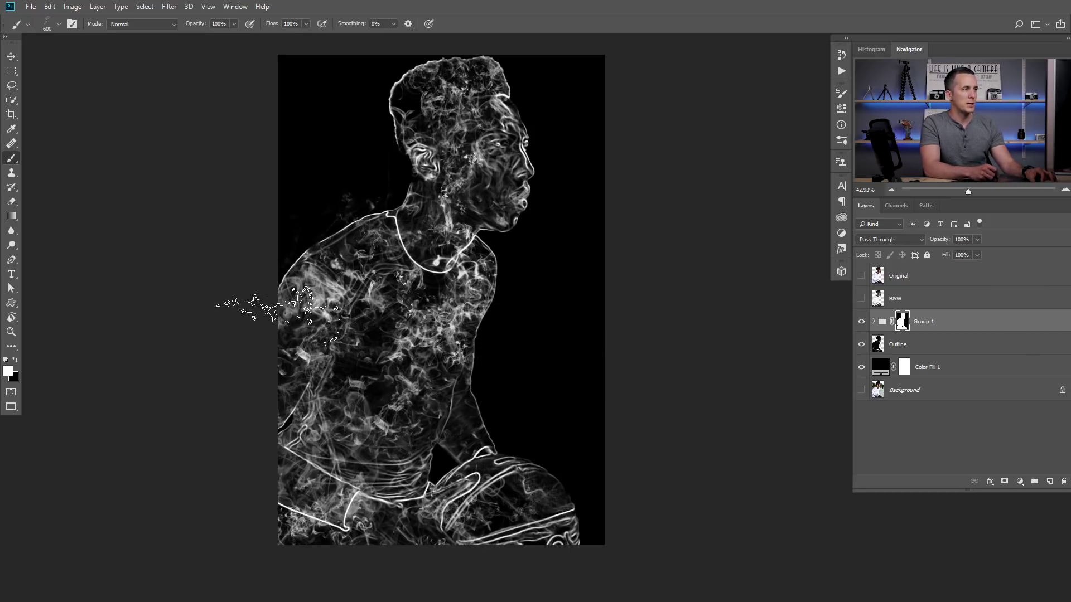
{"action": "left_click", "coordinate": [255, 233]}
{"action": "left_click", "coordinate": [304, 290]}
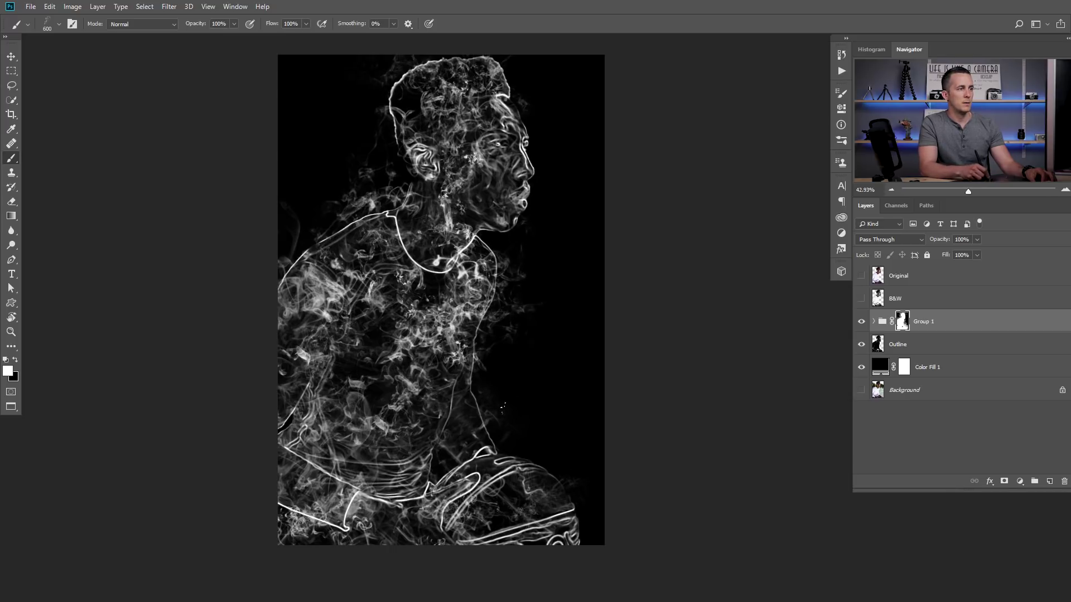
{"action": "left_click", "coordinate": [437, 239]}
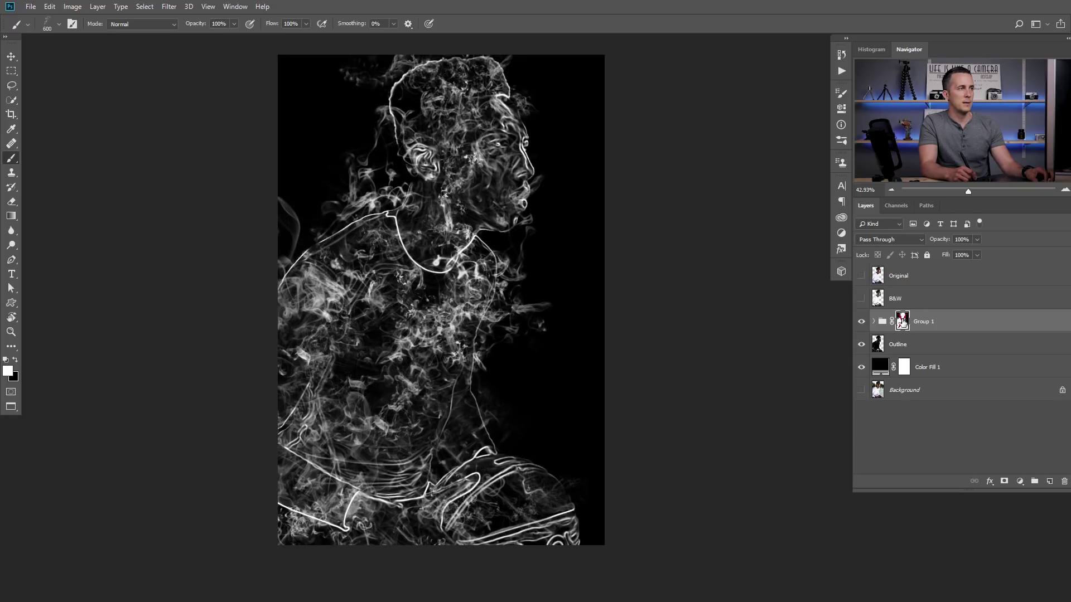
{"action": "left_click", "coordinate": [904, 322], "text": "shift"}
{"action": "left_click", "coordinate": [904, 321], "text": "shift"}
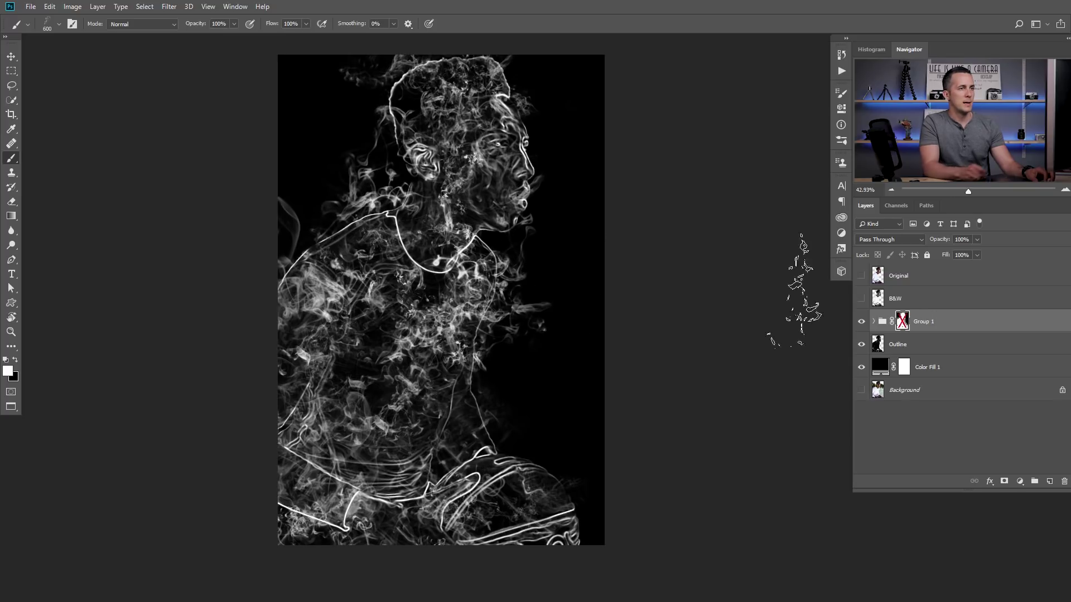
{"action": "left_click", "coordinate": [904, 322], "text": "shift"}
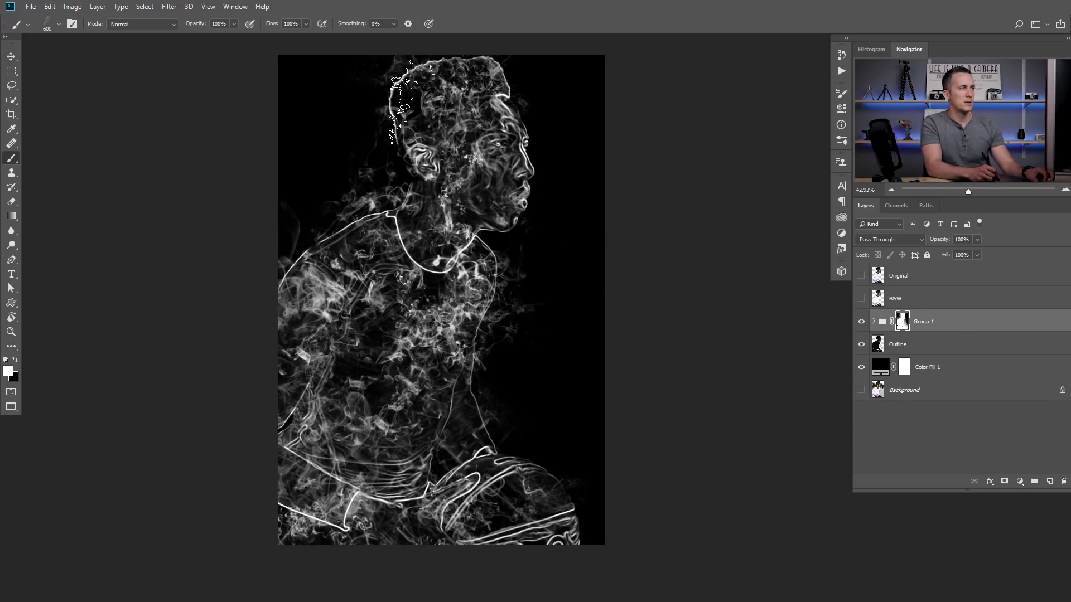
{"action": "key", "text": "bracketleft"}
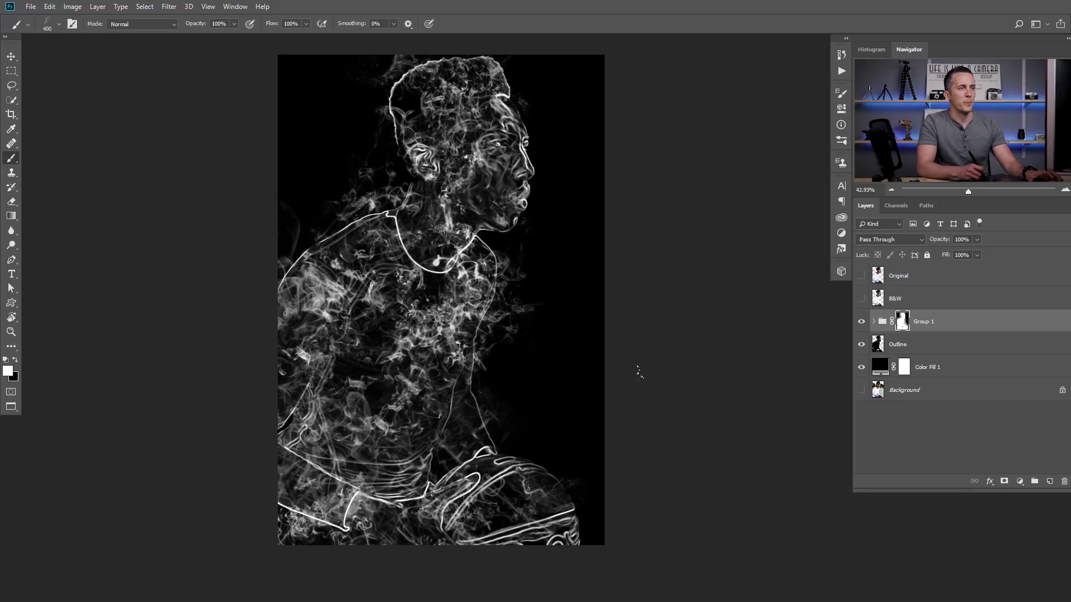
Rename Group 1 to Smoke and toggle Smoke 05, 04 and 03 to review their smoke
{"action": "left_click", "coordinate": [874, 322]}
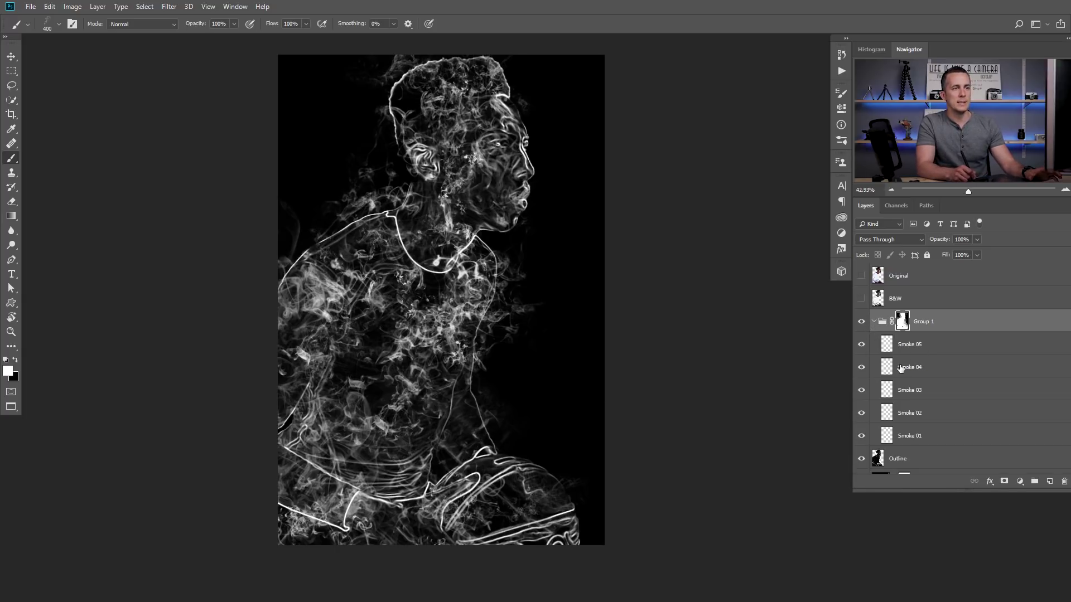
{"action": "double_click", "coordinate": [926, 321]}
{"action": "type", "text": "Smoke"}
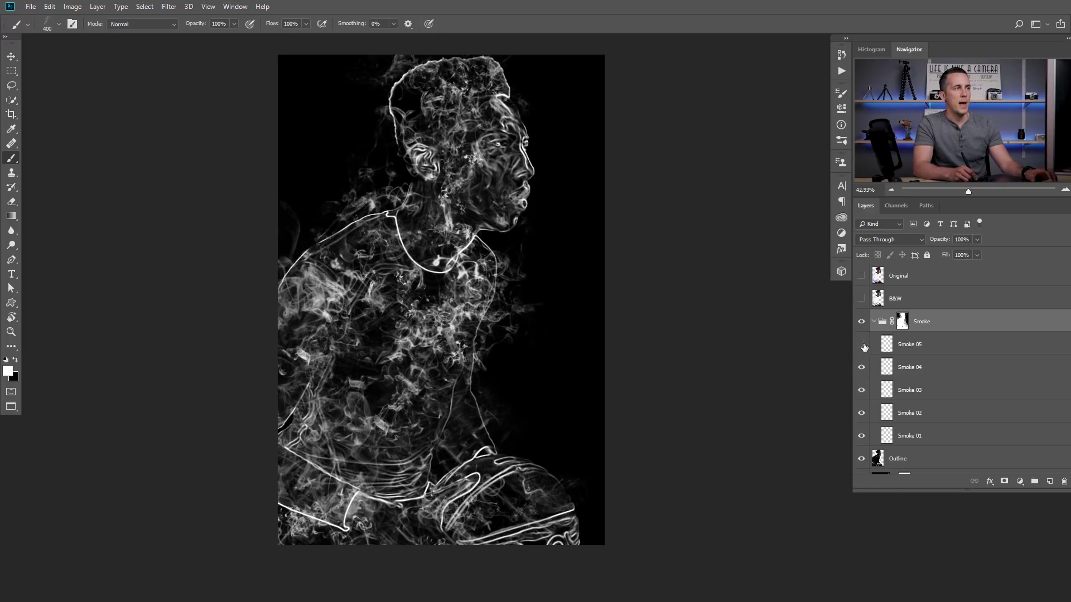
{"action": "left_click", "coordinate": [863, 346]}
{"action": "left_click", "coordinate": [863, 346]}
{"action": "left_click", "coordinate": [864, 346]}
{"action": "left_click", "coordinate": [864, 368]}
{"action": "left_click", "coordinate": [864, 368]}
{"action": "left_click", "coordinate": [864, 395]}
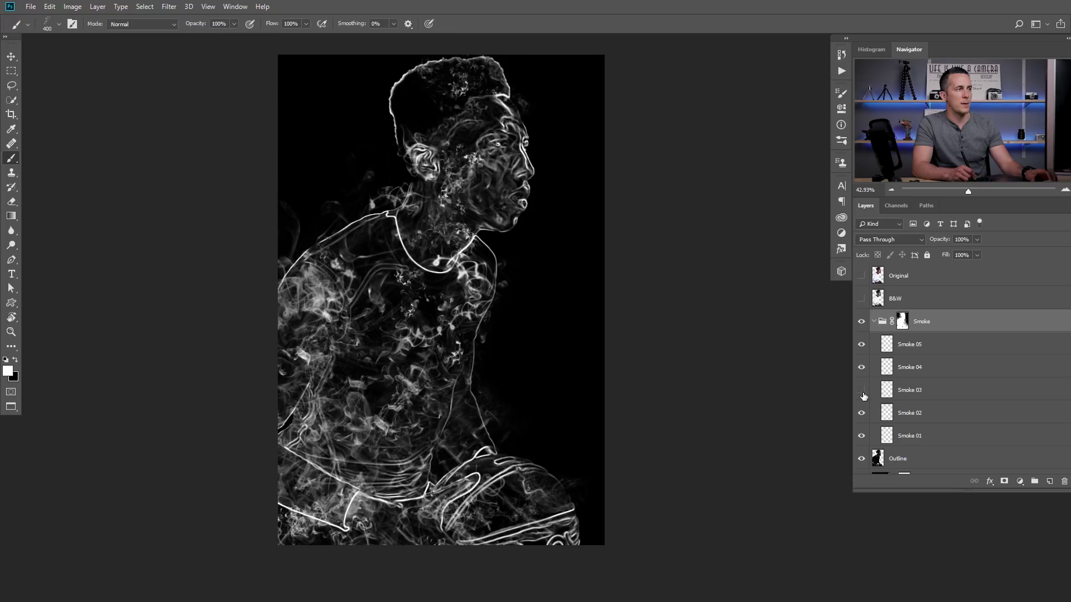
{"action": "left_click", "coordinate": [863, 396]}
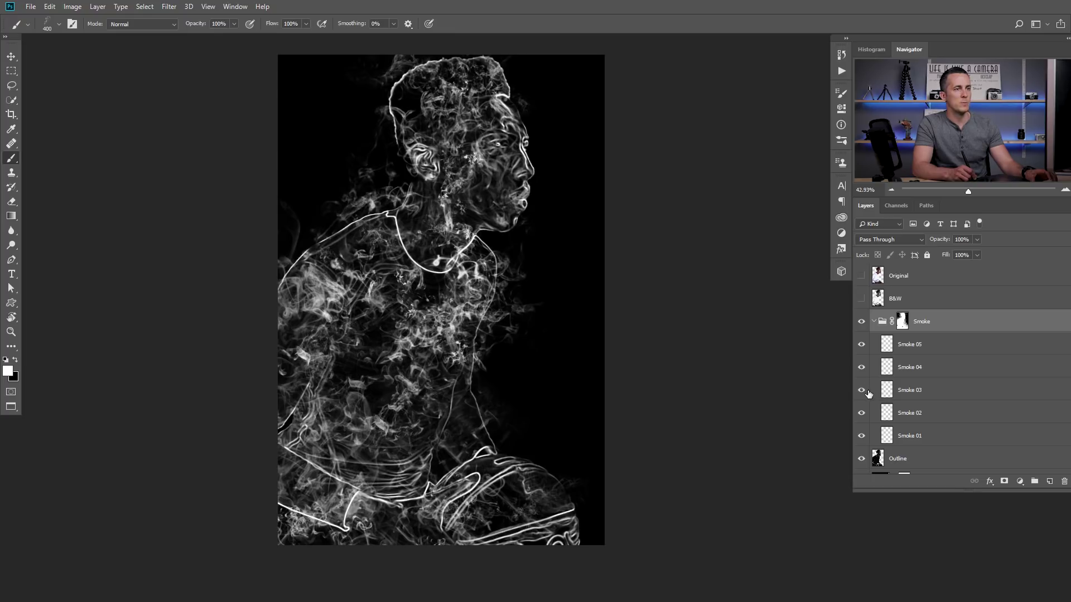
{"action": "left_click", "coordinate": [864, 392]}
{"action": "left_click", "coordinate": [863, 392]}
Mask Smoke 03 and paint black with a soft 20% brush over the face, neck and head
{"action": "left_click", "coordinate": [886, 392]}
{"action": "left_click", "coordinate": [1005, 481]}
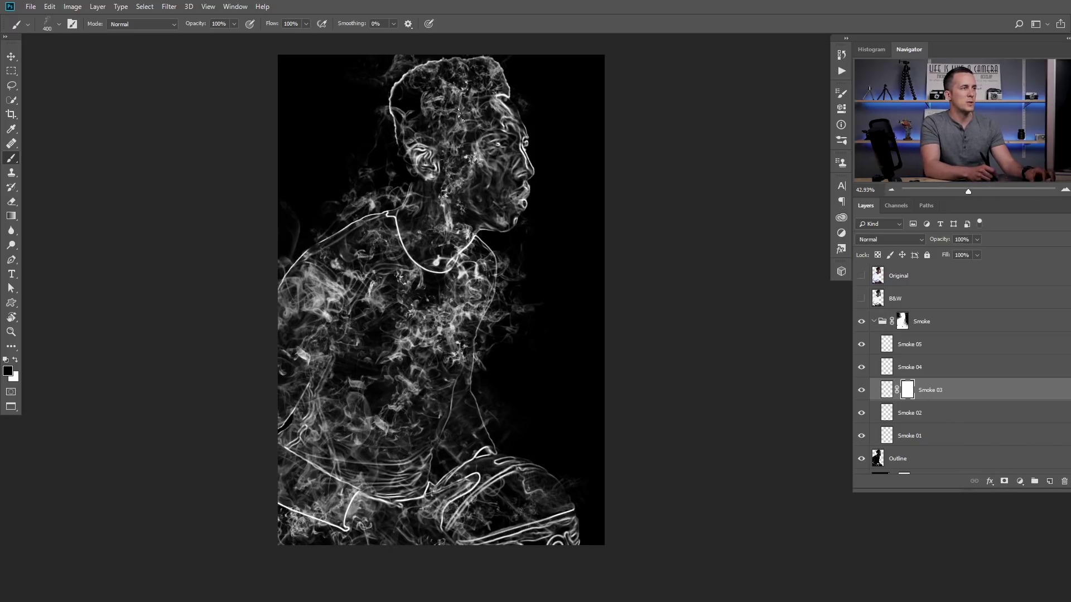
{"action": "mouse_move", "coordinate": [467, 149]}
{"action": "left_mouse_down"}
{"action": "mouse_move", "coordinate": [433, 201]}
{"action": "mouse_move", "coordinate": [425, 184]}
{"action": "mouse_move", "coordinate": [455, 123]}
{"action": "mouse_move", "coordinate": [427, 171]}
{"action": "left_mouse_up"}
{"action": "right_click", "coordinate": [433, 215]}
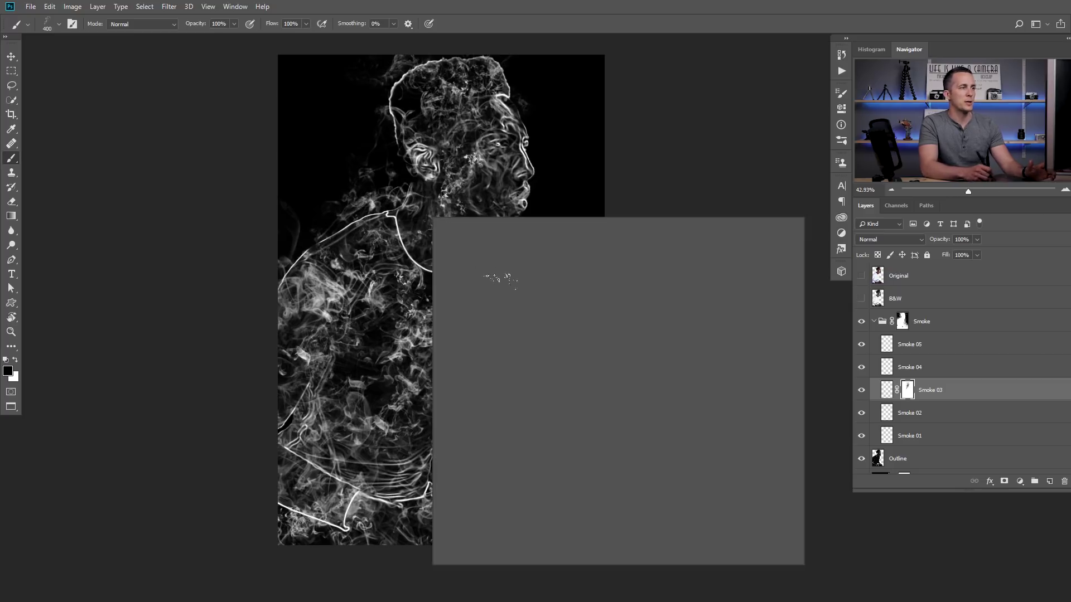
{"action": "key", "text": "shift+period"}
{"action": "key", "text": "Return"}
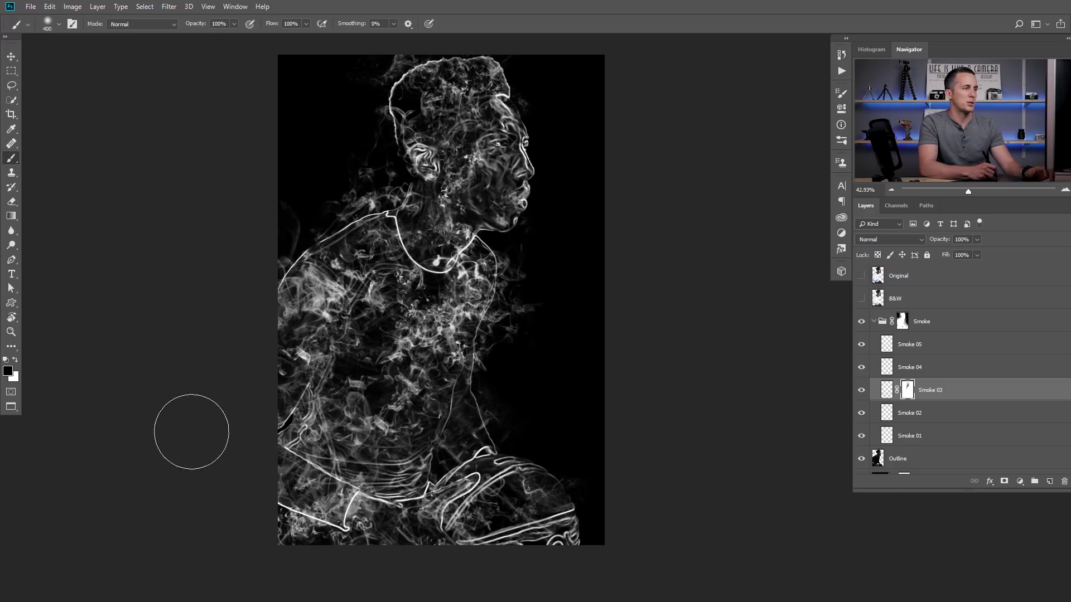
{"action": "key", "text": "2"}
{"action": "mouse_move", "coordinate": [442, 207]}
{"action": "left_mouse_down"}
{"action": "mouse_move", "coordinate": [443, 182]}
{"action": "mouse_move", "coordinate": [433, 223]}
{"action": "mouse_move", "coordinate": [463, 133]}
{"action": "mouse_move", "coordinate": [466, 144]}
{"action": "mouse_move", "coordinate": [451, 187]}
{"action": "mouse_move", "coordinate": [431, 191]}
{"action": "mouse_move", "coordinate": [433, 128]}
{"action": "mouse_move", "coordinate": [454, 105]}
{"action": "left_mouse_up"}
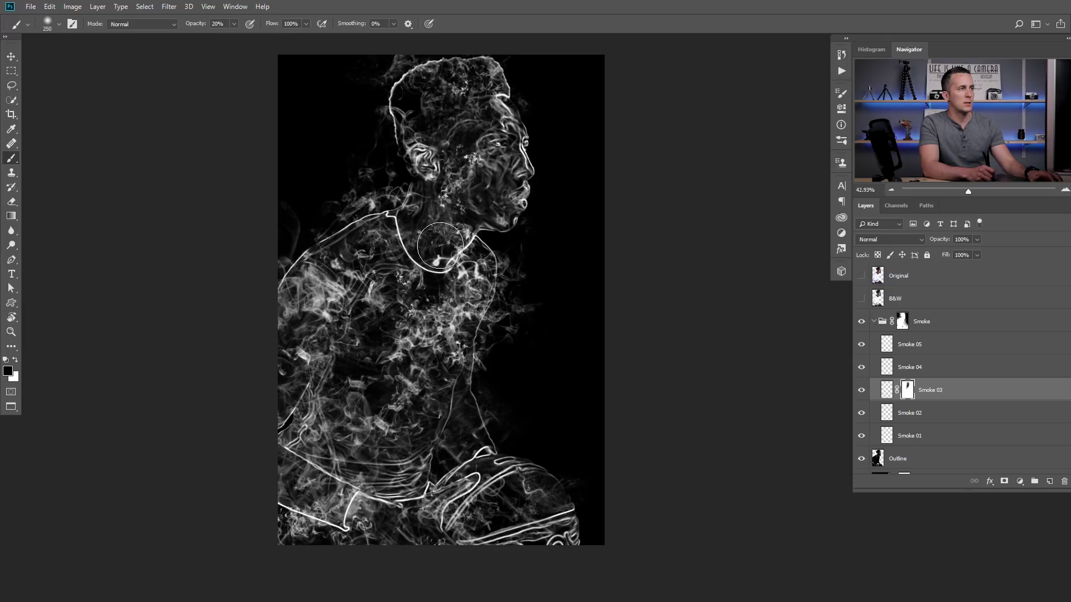
Add a layer mask to Smoke 05 and set the black brush to 175
{"action": "left_click", "coordinate": [862, 345]}
{"action": "left_click", "coordinate": [861, 345]}
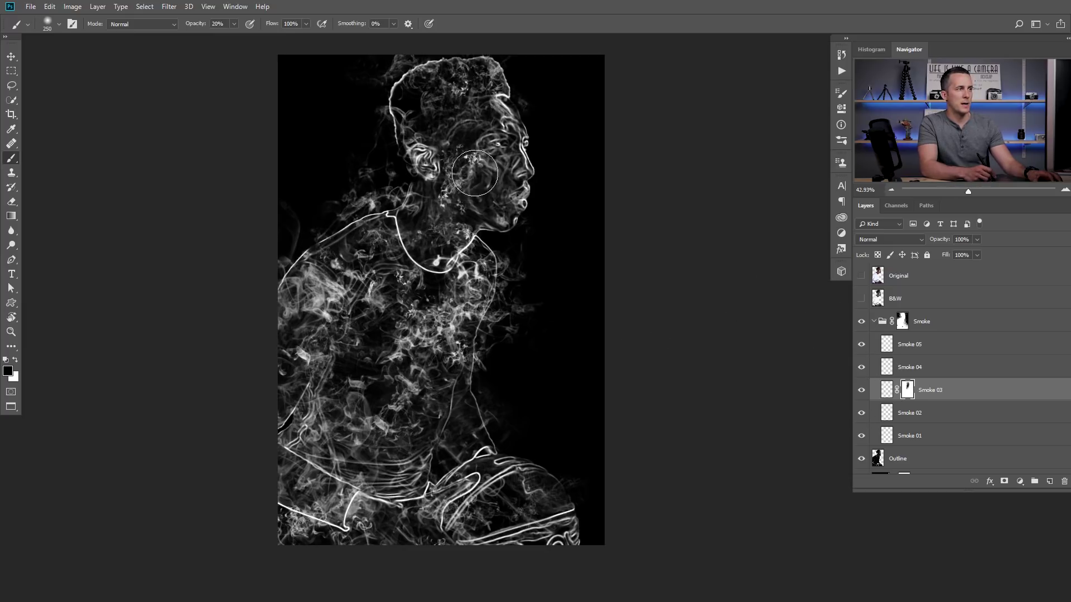
{"action": "left_click", "coordinate": [892, 345]}
{"action": "key", "text": "x"}
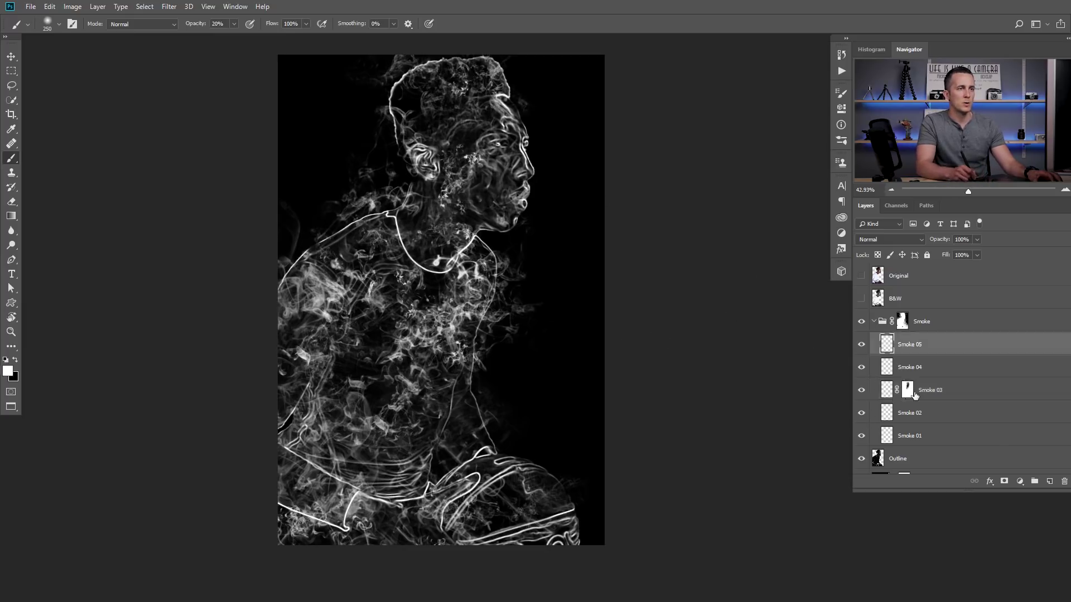
{"action": "left_click", "coordinate": [1004, 481]}
{"action": "key", "text": "x"}
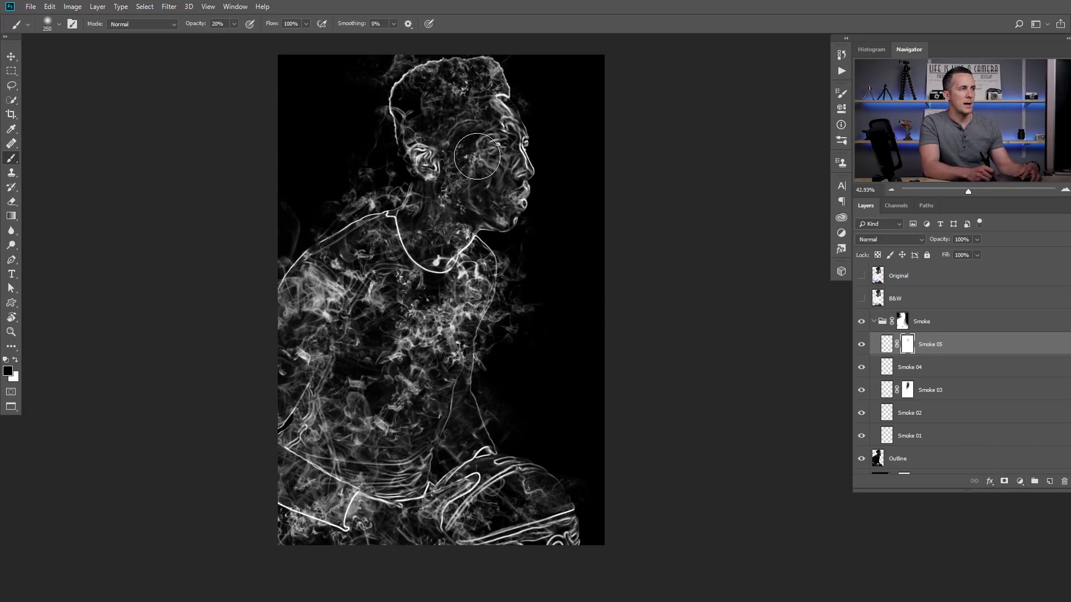
{"action": "key", "text": "bracketleft"}
{"action": "key", "text": "bracketleft"}
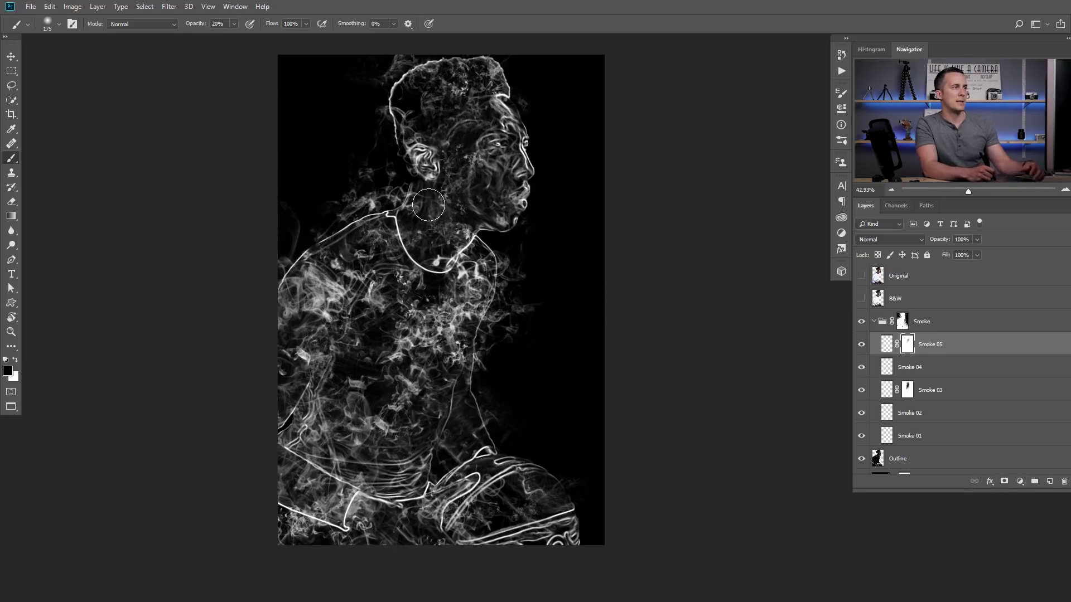
Mask Smoke 02 and paint out its smoke over the lower torso with a 300 brush
{"action": "left_click", "coordinate": [908, 390]}
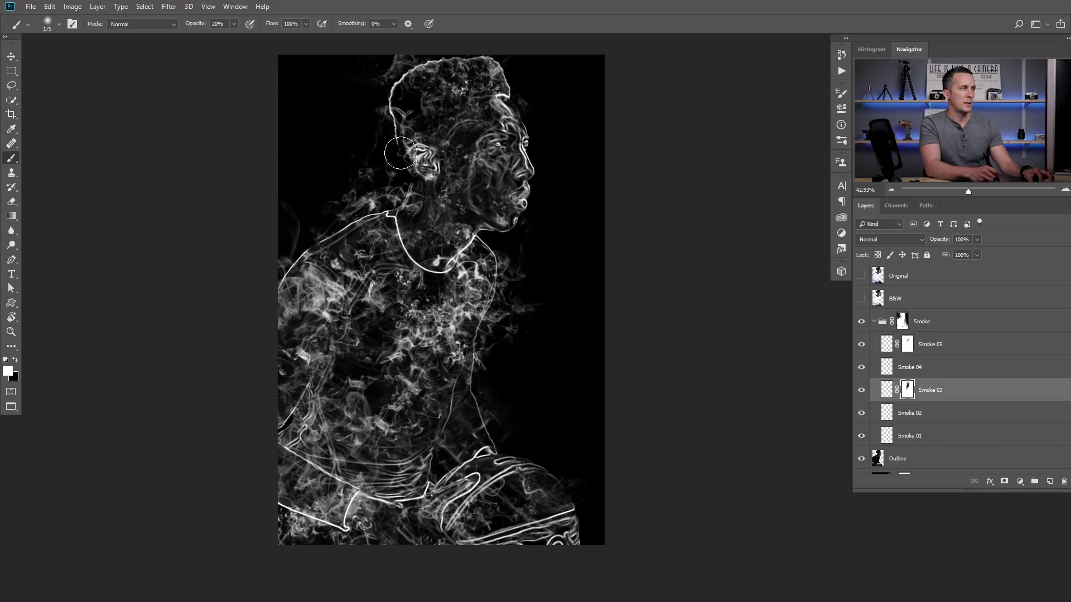
{"action": "left_click", "coordinate": [861, 436]}
{"action": "left_click", "coordinate": [862, 436]}
{"action": "left_click", "coordinate": [862, 414]}
{"action": "left_click", "coordinate": [862, 414]}
{"action": "left_click", "coordinate": [887, 414]}
{"action": "left_click", "coordinate": [1004, 481]}
{"action": "key", "text": "bracketright"}
{"action": "key", "text": "bracketright"}
{"action": "key", "text": "bracketright"}
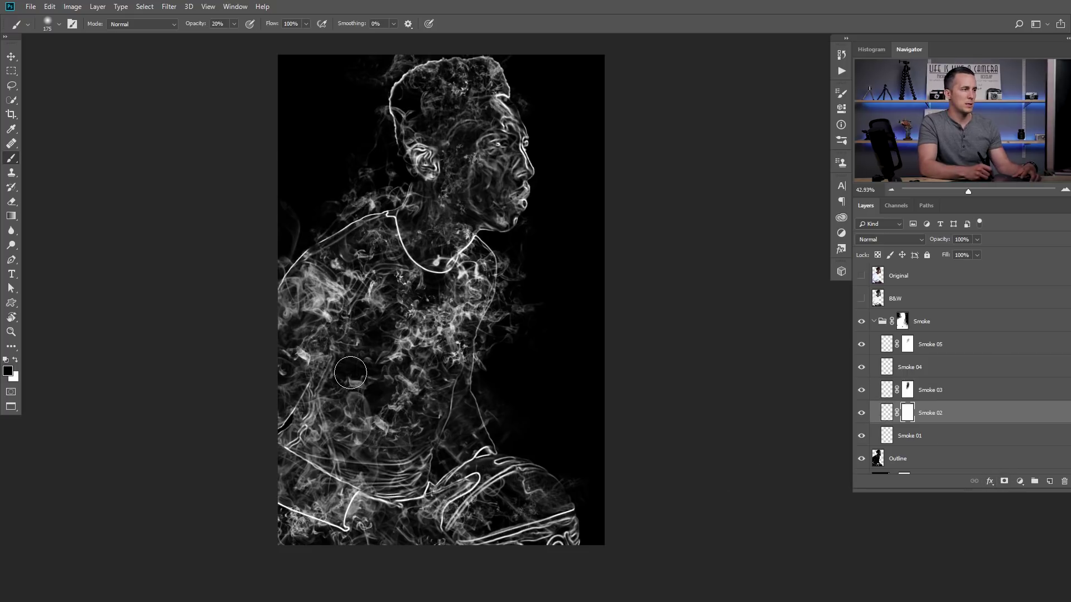
{"action": "mouse_move", "coordinate": [404, 434]}
{"action": "left_mouse_down"}
{"action": "mouse_move", "coordinate": [383, 397]}
{"action": "mouse_move", "coordinate": [350, 412]}
{"action": "mouse_move", "coordinate": [343, 350]}
{"action": "mouse_move", "coordinate": [394, 426]}
{"action": "mouse_move", "coordinate": [434, 358]}
{"action": "left_mouse_up"}
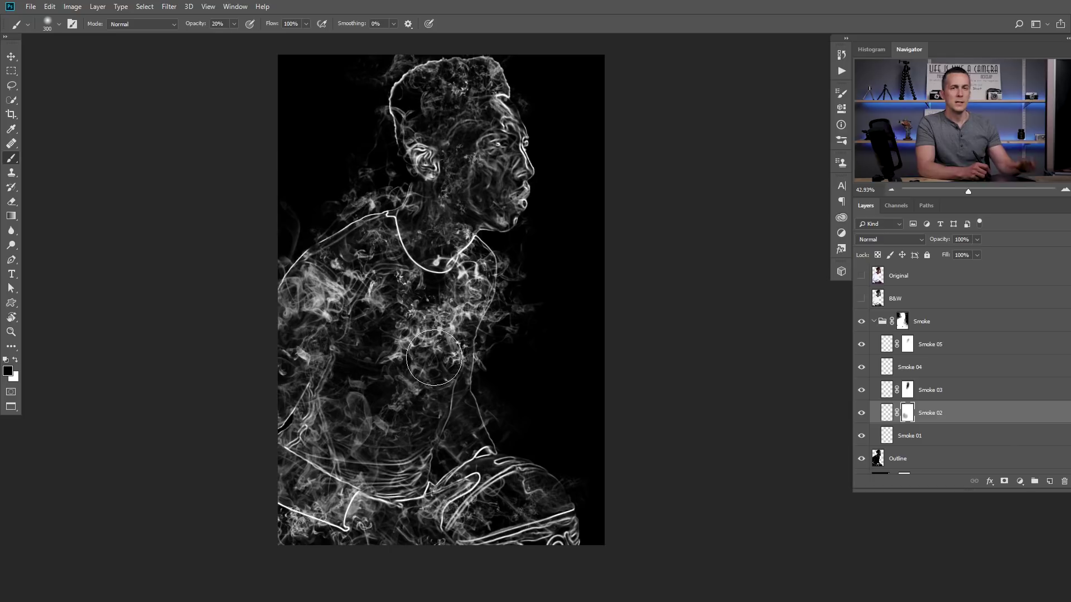
Mask the Outline layer and paint black to fade strokes across the chest, shoulder, neck and cheek
{"action": "left_click", "coordinate": [872, 326]}
{"action": "left_click", "coordinate": [874, 321]}
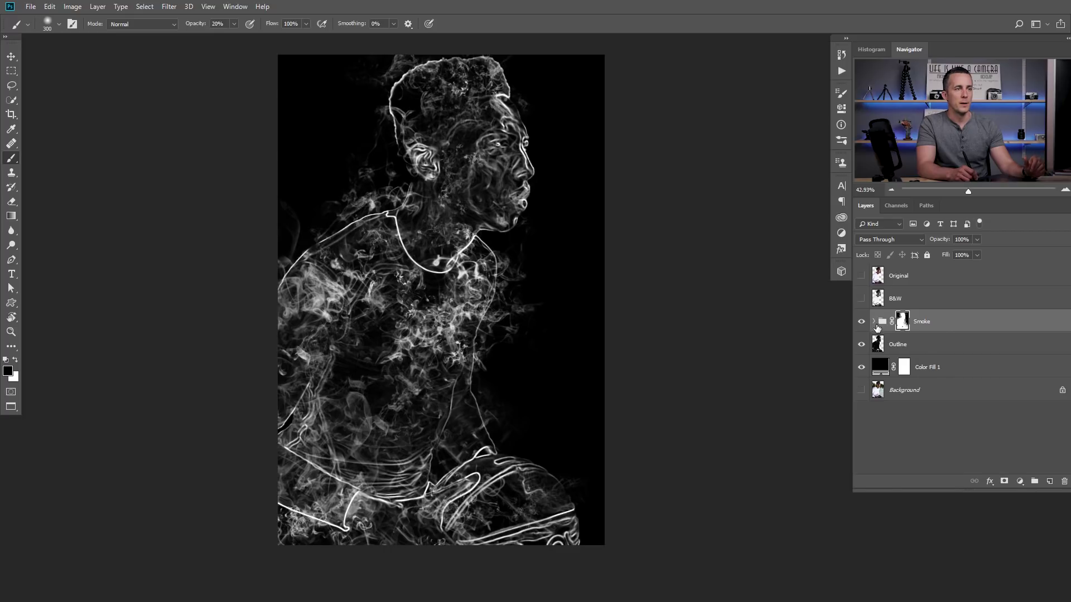
{"action": "left_click", "coordinate": [888, 350]}
{"action": "key", "text": "x"}
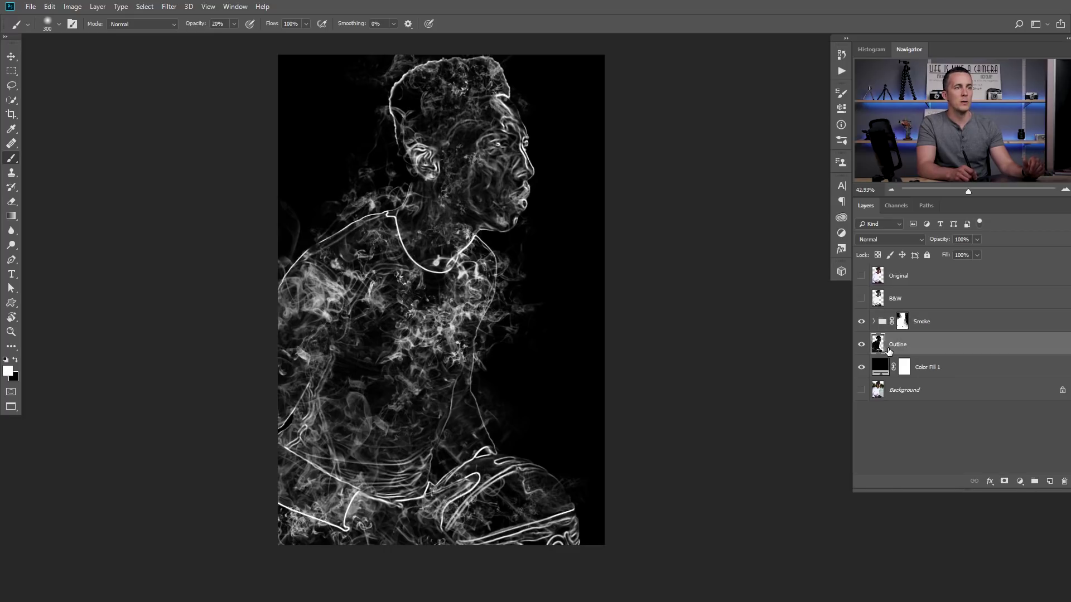
{"action": "left_click", "coordinate": [1004, 482]}
{"action": "key", "text": "x"}
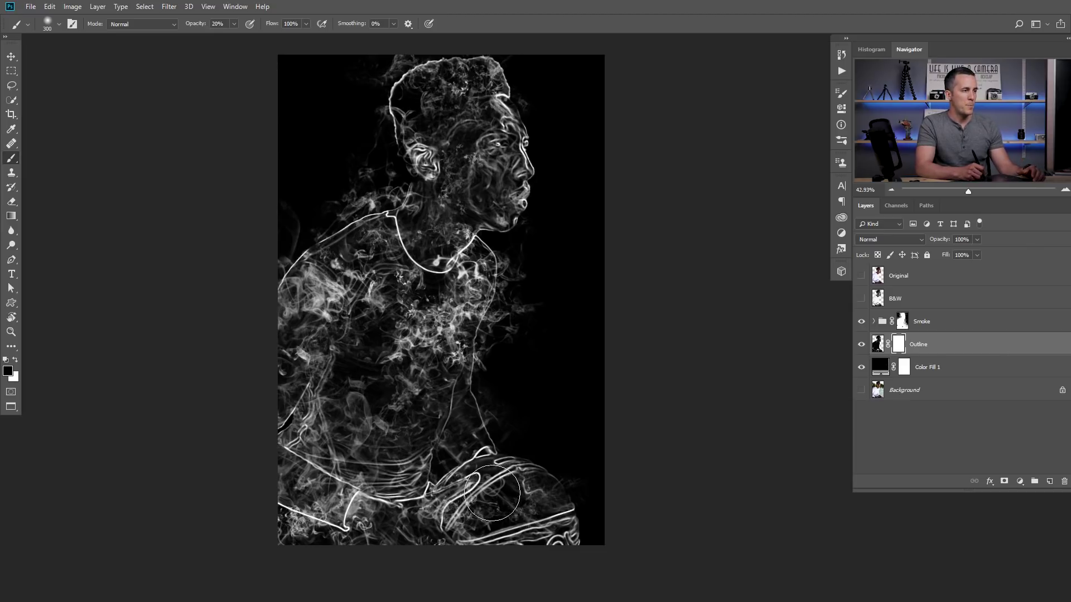
{"action": "mouse_move", "coordinate": [478, 491]}
{"action": "left_mouse_down"}
{"action": "mouse_move", "coordinate": [466, 494]}
{"action": "mouse_move", "coordinate": [550, 528]}
{"action": "mouse_move", "coordinate": [334, 523]}
{"action": "left_mouse_up"}
{"action": "key", "text": "bracketleft"}
{"action": "key", "text": "bracketleft"}
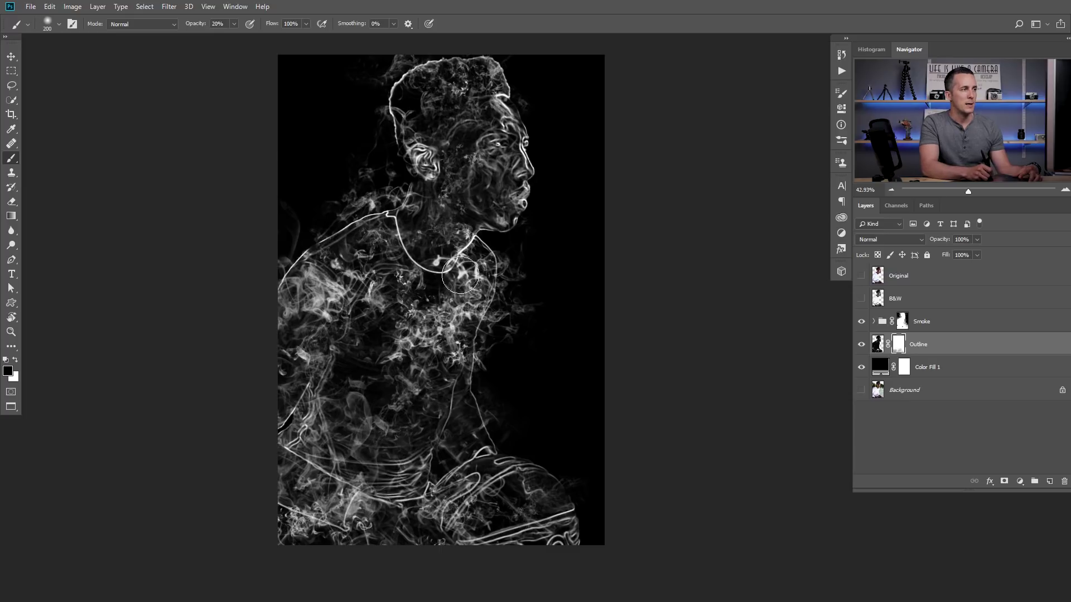
{"action": "key", "text": "bracketleft"}
{"action": "mouse_move", "coordinate": [455, 284]}
{"action": "left_mouse_down"}
{"action": "mouse_move", "coordinate": [430, 264]}
{"action": "mouse_move", "coordinate": [441, 96]}
{"action": "mouse_move", "coordinate": [399, 120]}
{"action": "mouse_move", "coordinate": [440, 60]}
{"action": "mouse_move", "coordinate": [463, 58]}
{"action": "mouse_move", "coordinate": [504, 121]}
{"action": "mouse_move", "coordinate": [467, 144]}
{"action": "left_mouse_up"}
{"action": "left_click_drag", "start_coordinate": [448, 259], "coordinate": [496, 182]}
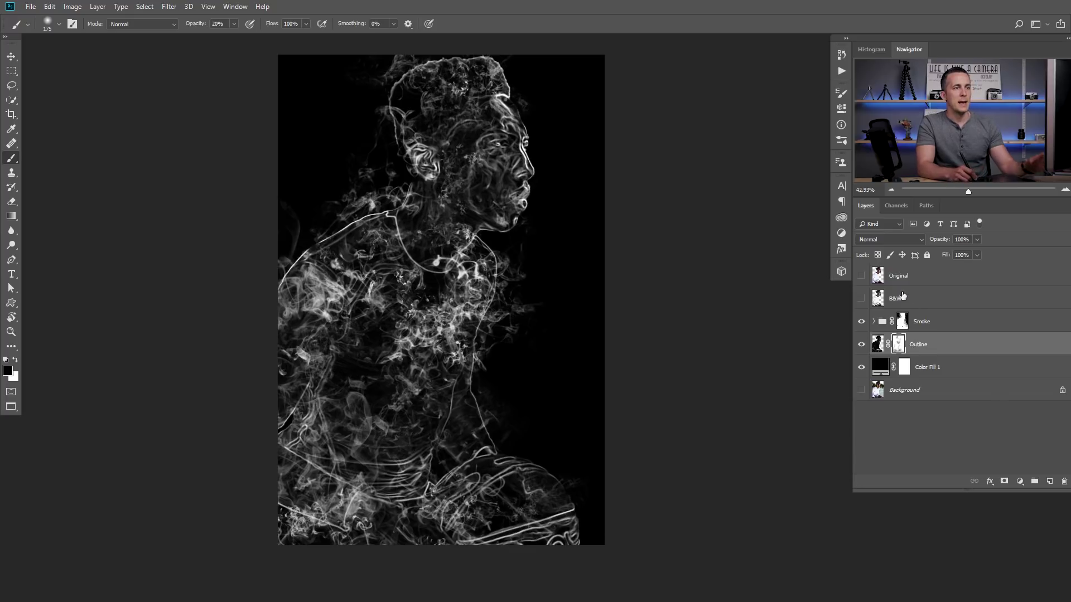
Show the B&W layer, add a layer mask, and fill it with Filter > Render > Clouds
{"action": "left_click", "coordinate": [876, 298]}
{"action": "key", "text": "x"}
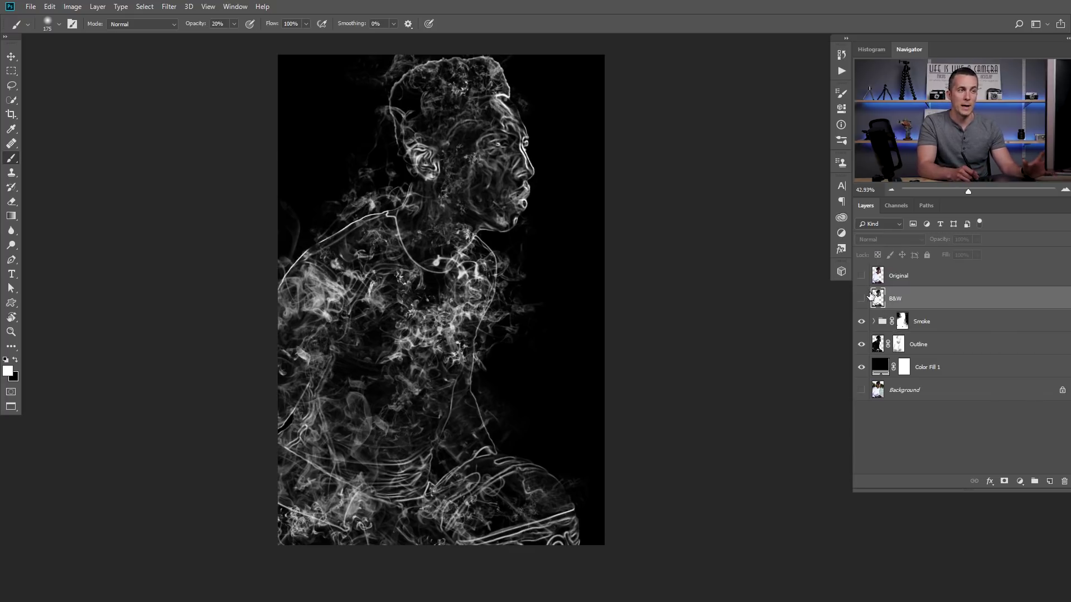
{"action": "left_click", "coordinate": [862, 299]}
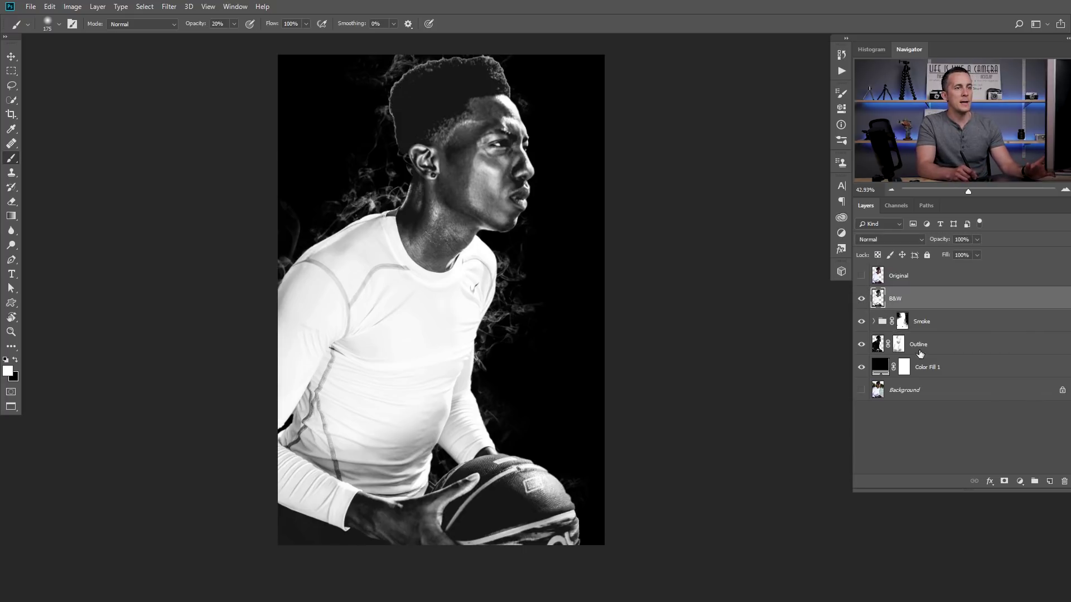
{"action": "left_click", "coordinate": [1004, 481]}
{"action": "key", "text": "x"}
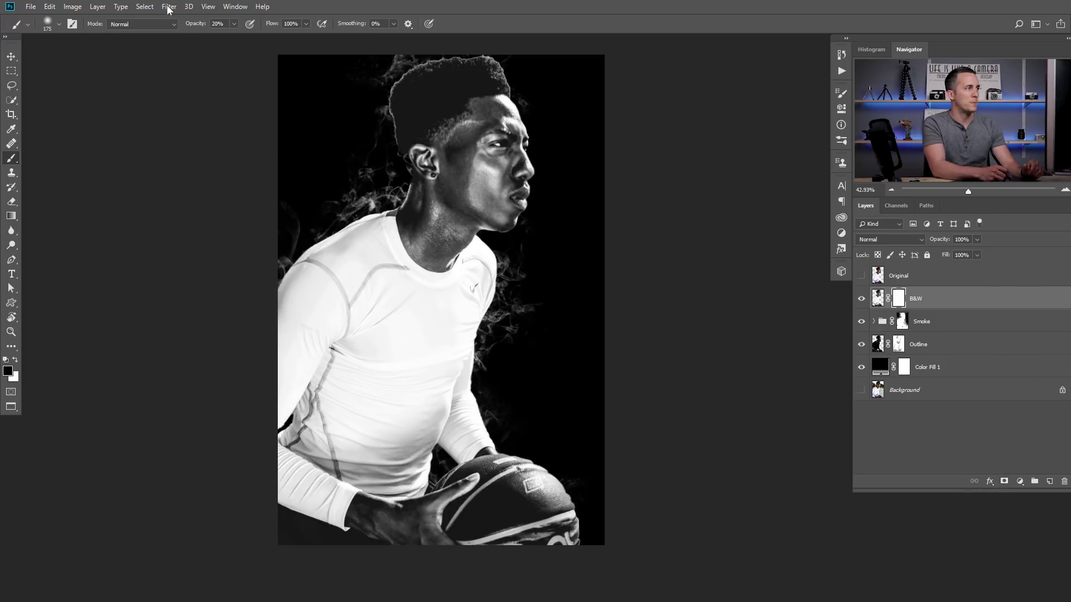
{"action": "left_click", "coordinate": [169, 7]}
{"action": "mouse_move", "coordinate": [193, 186]}
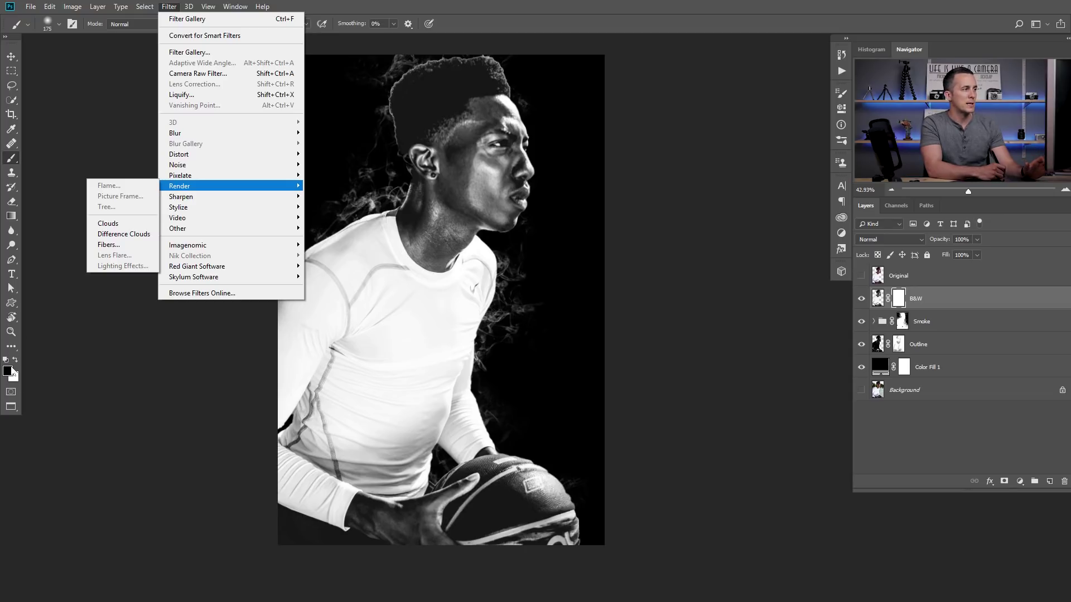
{"action": "left_click", "coordinate": [118, 225]}
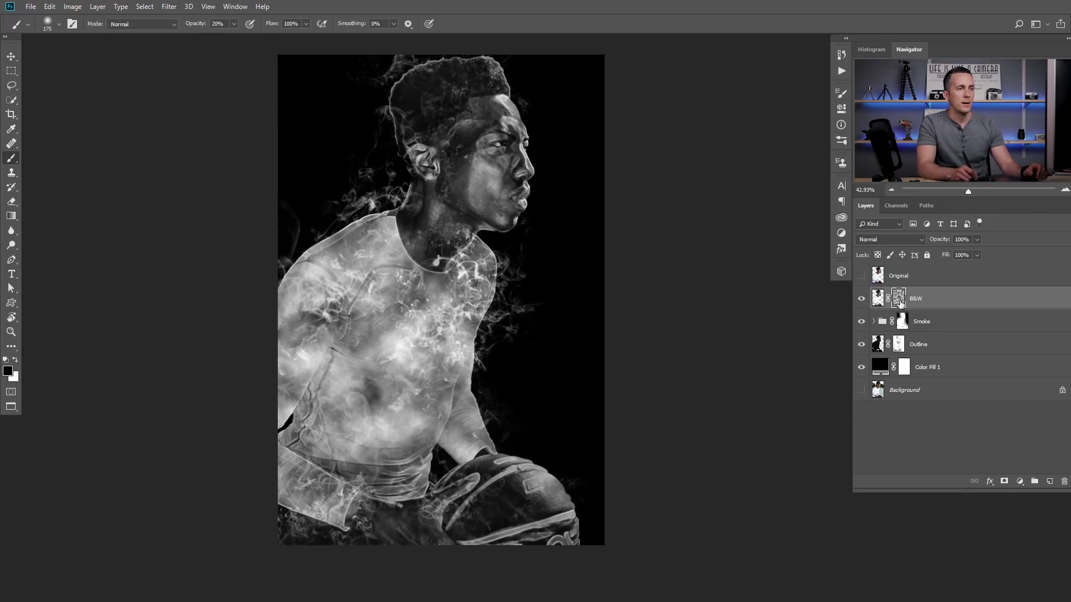
Set the B&W cloud mask's Levels midtones to 0.75 and lower the layer opacity to 42%
{"action": "double_click", "coordinate": [899, 301]}
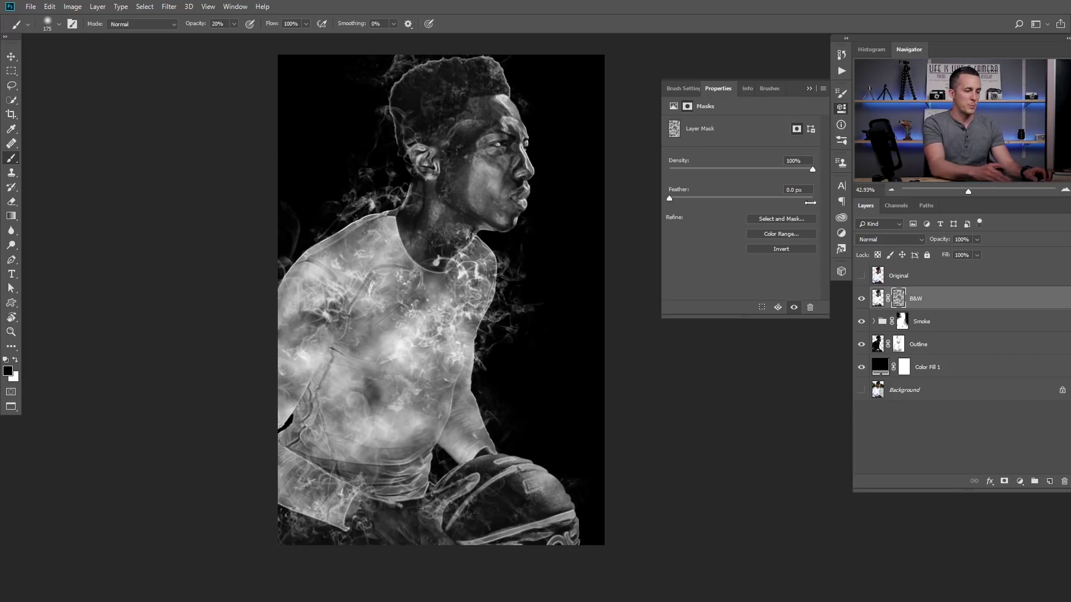
{"action": "key", "text": "ctrl+l"}
{"action": "left_click_drag", "start_coordinate": [790, 494], "coordinate": [801, 494]}
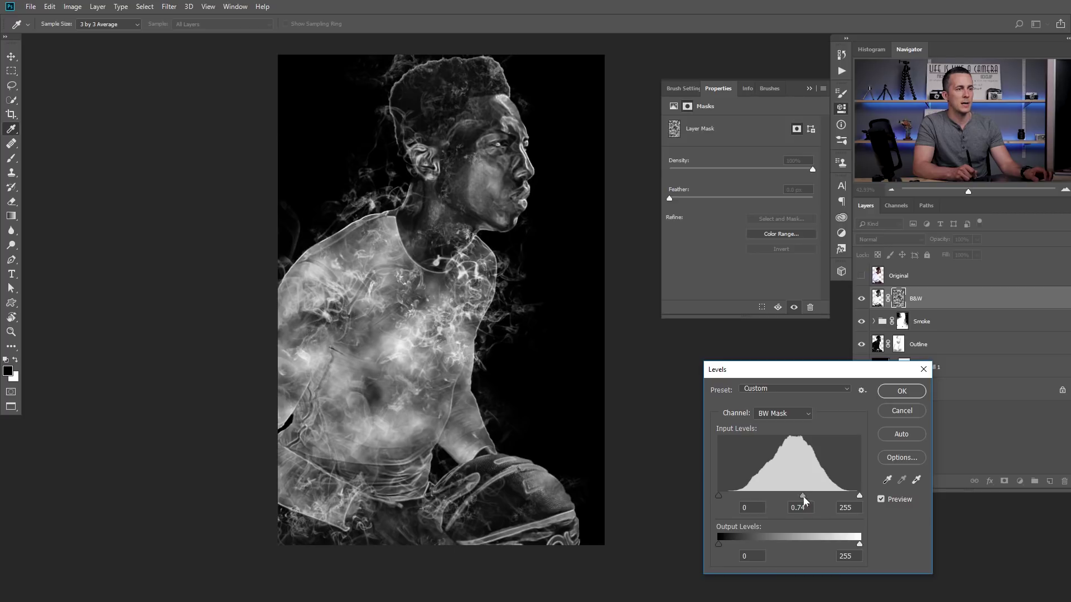
{"action": "left_click", "coordinate": [901, 391]}
{"action": "key", "text": "b"}
{"action": "key", "text": "x"}
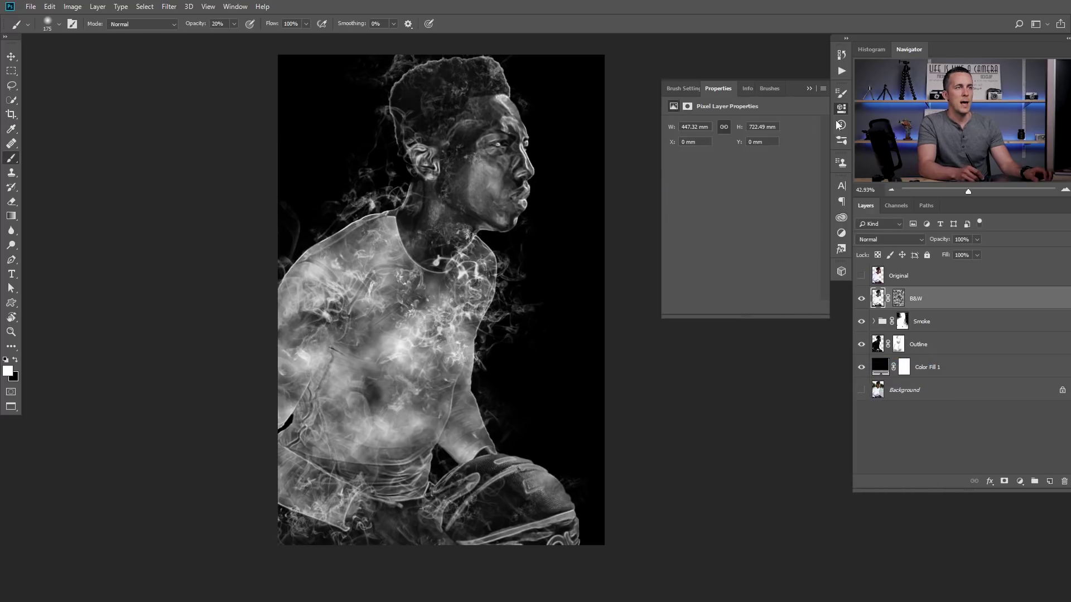
{"action": "left_click", "coordinate": [810, 88]}
{"action": "left_click_drag", "start_coordinate": [942, 241], "coordinate": [912, 246]}
Paint black at 50% opacity into the B&W mask over the chest, lower-left shoulder and neck
{"action": "left_click", "coordinate": [899, 300]}
{"action": "key", "text": "x"}
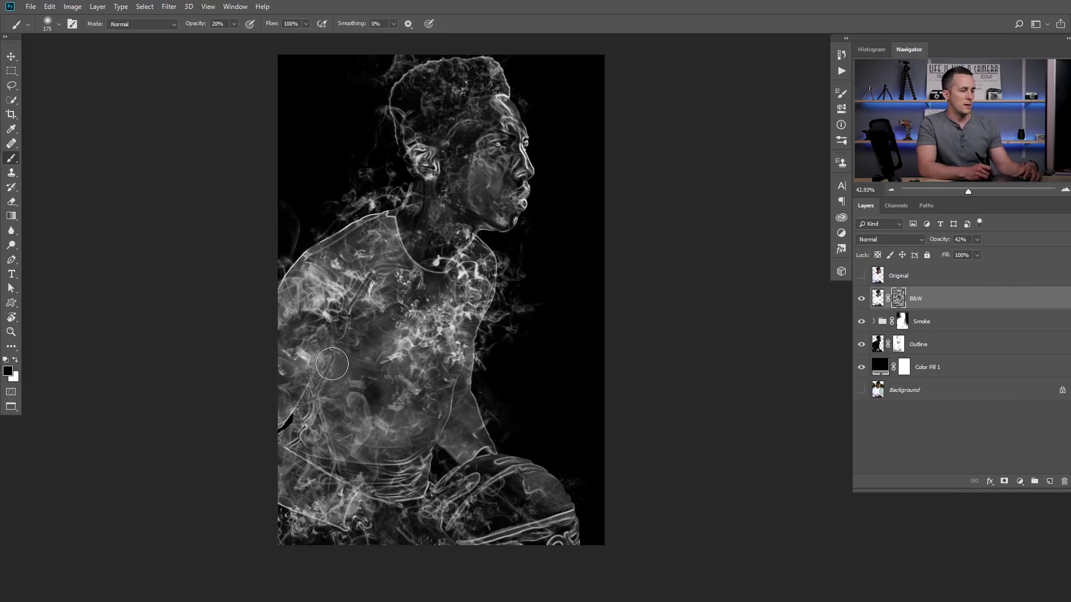
{"action": "key", "text": "5"}
{"action": "key", "text": "bracketright"}
{"action": "key", "text": "bracketright"}
{"action": "key", "text": "bracketright"}
{"action": "key", "text": "bracketright"}
{"action": "key", "text": "bracketright"}
{"action": "key", "text": "bracketright"}
{"action": "key", "text": "bracketright"}
{"action": "mouse_move", "coordinate": [346, 298]}
{"action": "left_mouse_down"}
{"action": "mouse_move", "coordinate": [361, 367]}
{"action": "mouse_move", "coordinate": [387, 387]}
{"action": "left_mouse_up"}
{"action": "left_click_drag", "start_coordinate": [324, 507], "coordinate": [287, 454]}
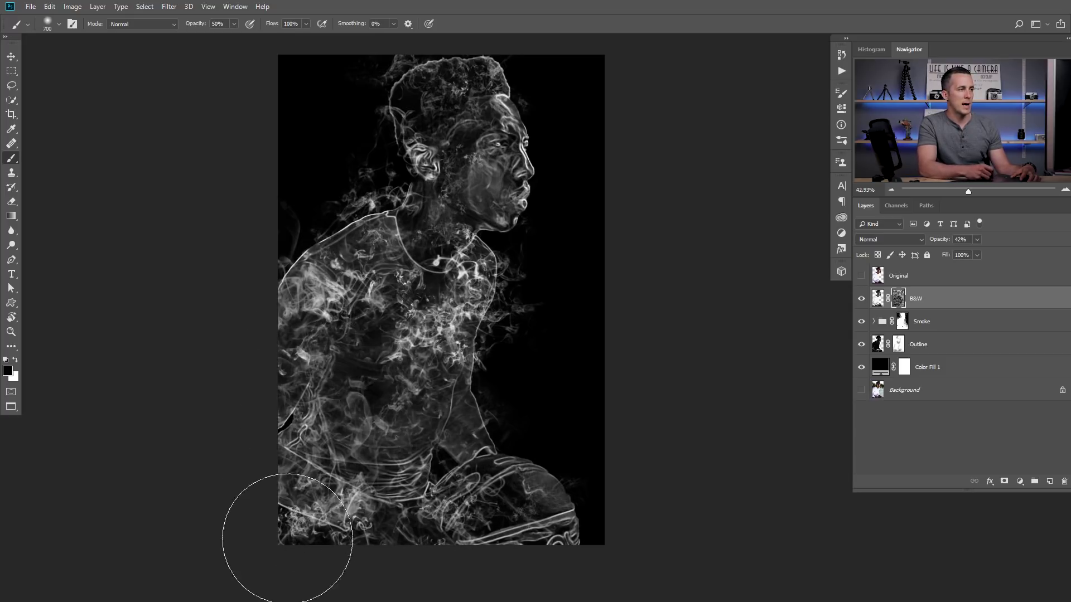
{"action": "mouse_move", "coordinate": [338, 289]}
{"action": "left_mouse_down"}
{"action": "mouse_move", "coordinate": [454, 383]}
{"action": "mouse_move", "coordinate": [382, 423]}
{"action": "mouse_move", "coordinate": [382, 179]}
{"action": "mouse_move", "coordinate": [347, 171]}
{"action": "left_mouse_up"}
{"action": "key", "text": "bracketleft"}
{"action": "key", "text": "bracketleft"}
{"action": "key", "text": "bracketleft"}
{"action": "key", "text": "bracketleft"}
Toggle the B&W layer and the original photo to compare the result before and after
{"action": "left_click", "coordinate": [862, 299]}
{"action": "left_click", "coordinate": [862, 299]}
{"action": "left_click", "coordinate": [862, 299]}
{"action": "left_click", "coordinate": [862, 300]}
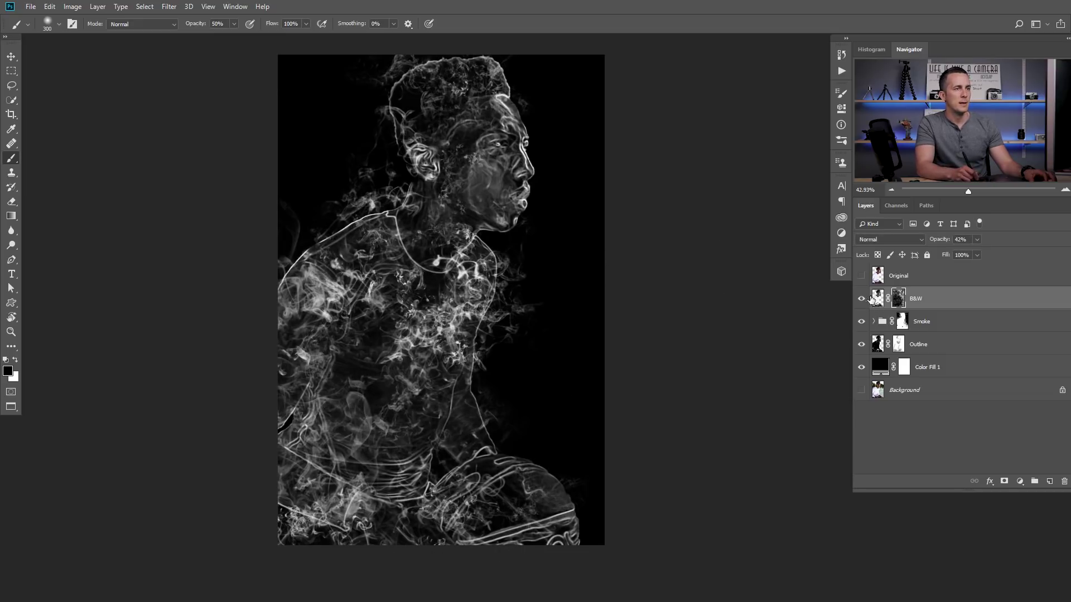
{"action": "scroll", "coordinate": [448, 349], "scroll_direction": "down", "scroll_amount": 2}
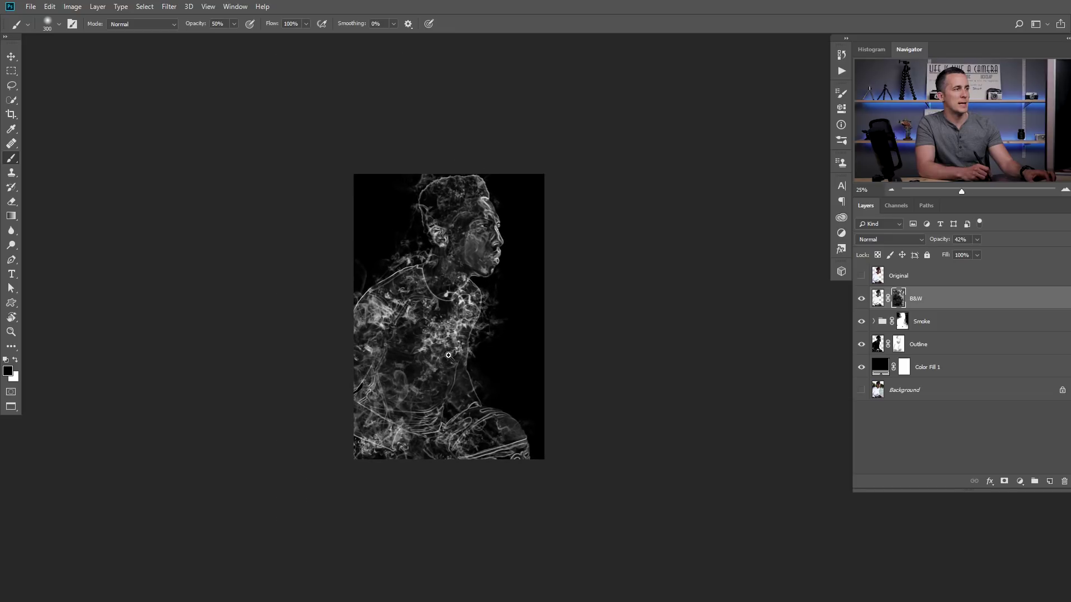
{"action": "scroll", "coordinate": [448, 350], "scroll_direction": "up", "scroll_amount": 2}
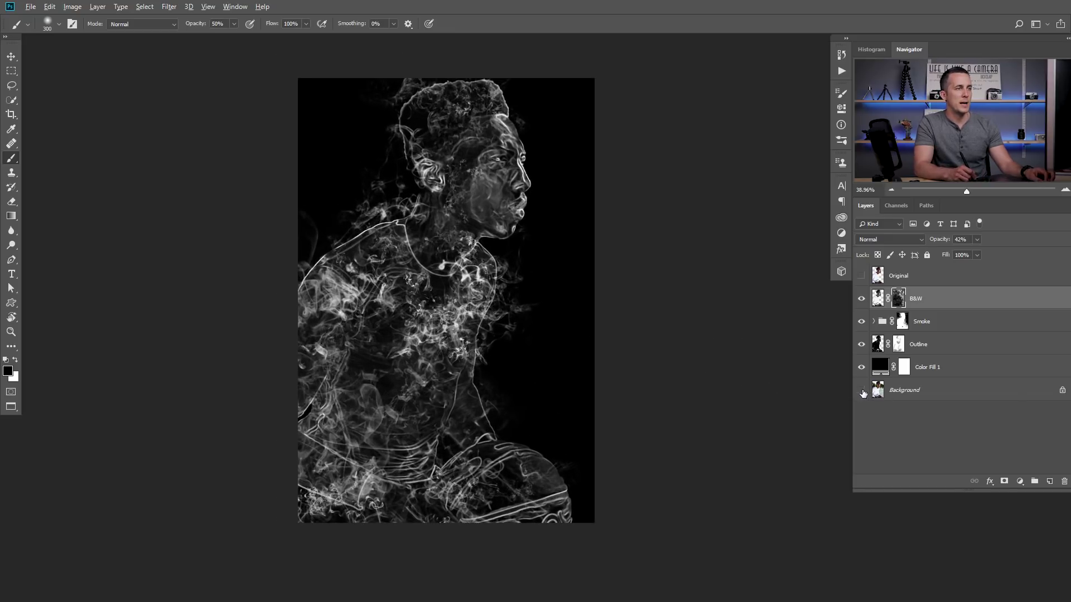
{"action": "left_click", "coordinate": [863, 391], "text": "alt"}
{"action": "left_click", "coordinate": [862, 392], "text": "alt"}
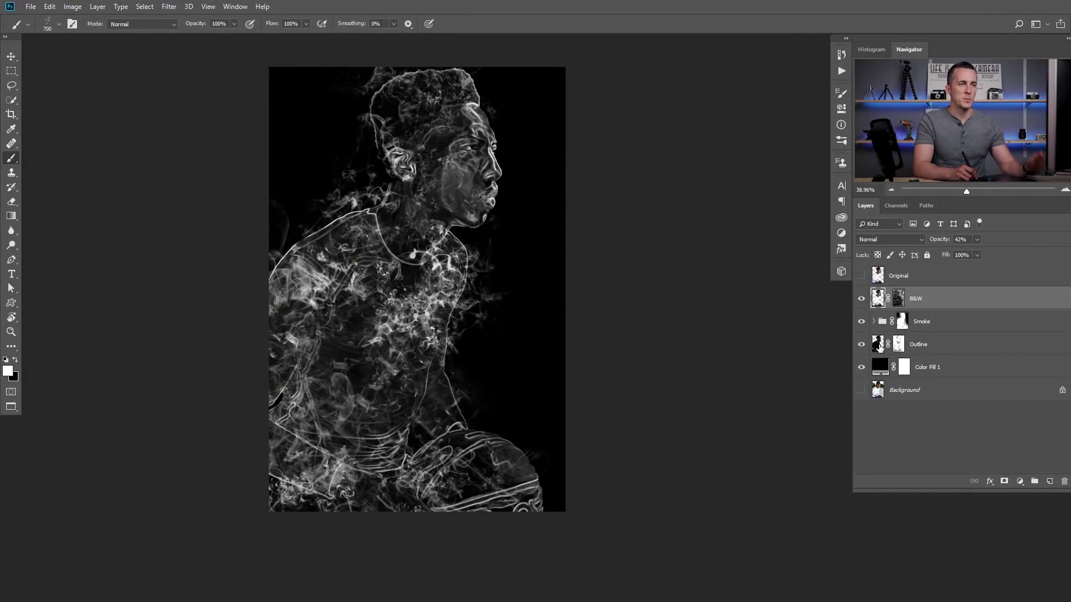
{"action": "left_click", "coordinate": [879, 347]}
Add a Big Smoke layer above Color Fill 1 and paint white Smoke 07a smoke around the head and body
{"action": "left_click", "coordinate": [886, 371]}
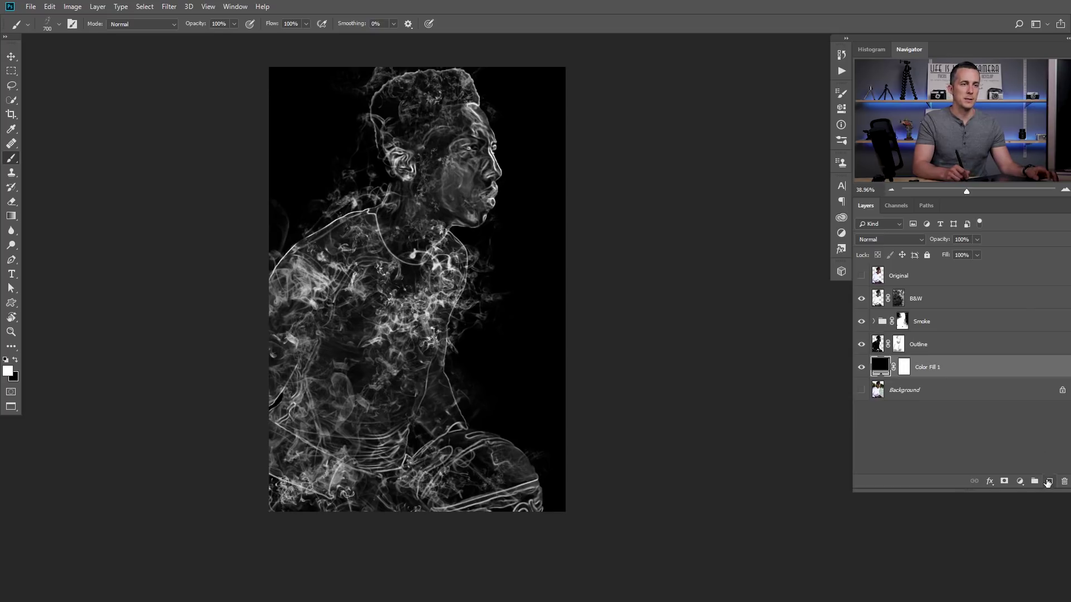
{"action": "left_click", "coordinate": [1049, 481]}
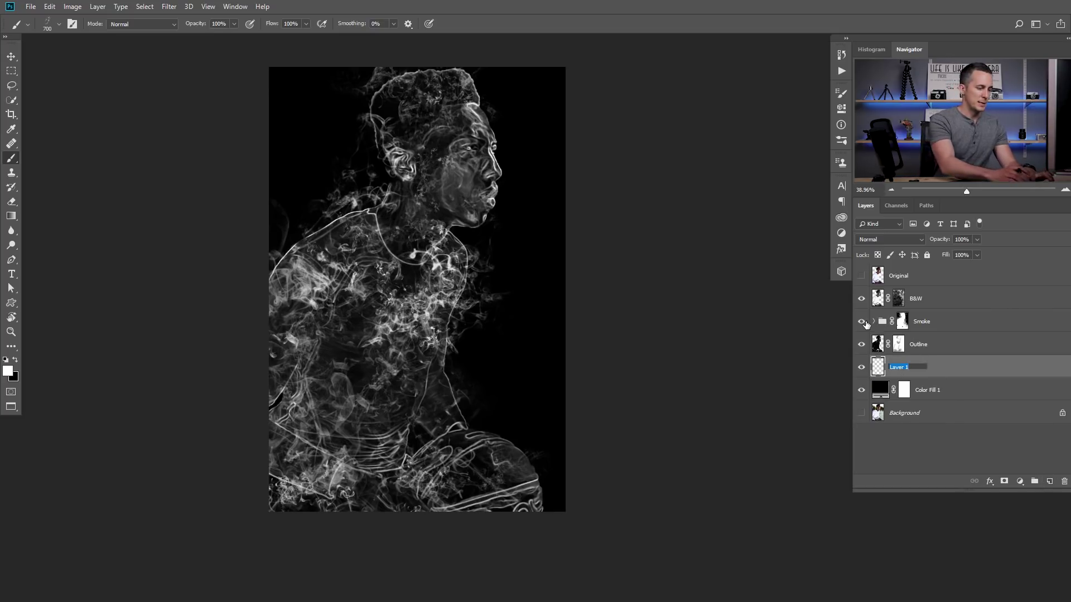
{"action": "type", "text": "Big Smoke"}
{"action": "key", "text": "Return"}
{"action": "right_click", "coordinate": [491, 284]}
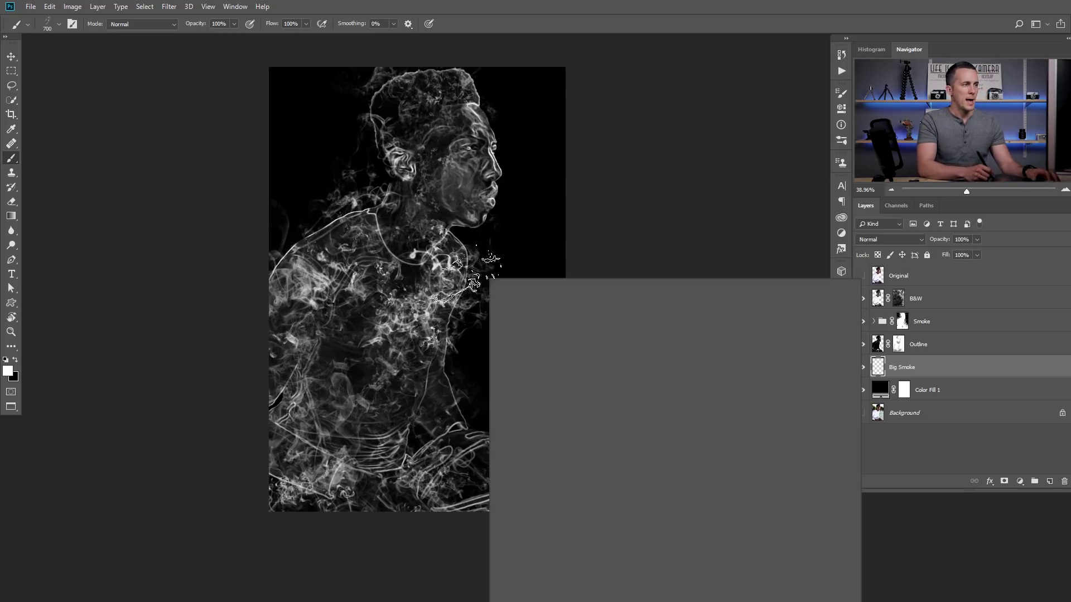
{"action": "left_click", "coordinate": [536, 577]}
{"action": "left_click", "coordinate": [353, 237]}
{"action": "left_click", "coordinate": [328, 301]}
{"action": "mouse_move", "coordinate": [419, 220]}
{"action": "left_mouse_down"}
{"action": "mouse_move", "coordinate": [428, 88]}
{"action": "mouse_move", "coordinate": [472, 124]}
{"action": "mouse_move", "coordinate": [454, 412]}
{"action": "mouse_move", "coordinate": [530, 473]}
{"action": "mouse_move", "coordinate": [552, 529]}
{"action": "left_mouse_up"}
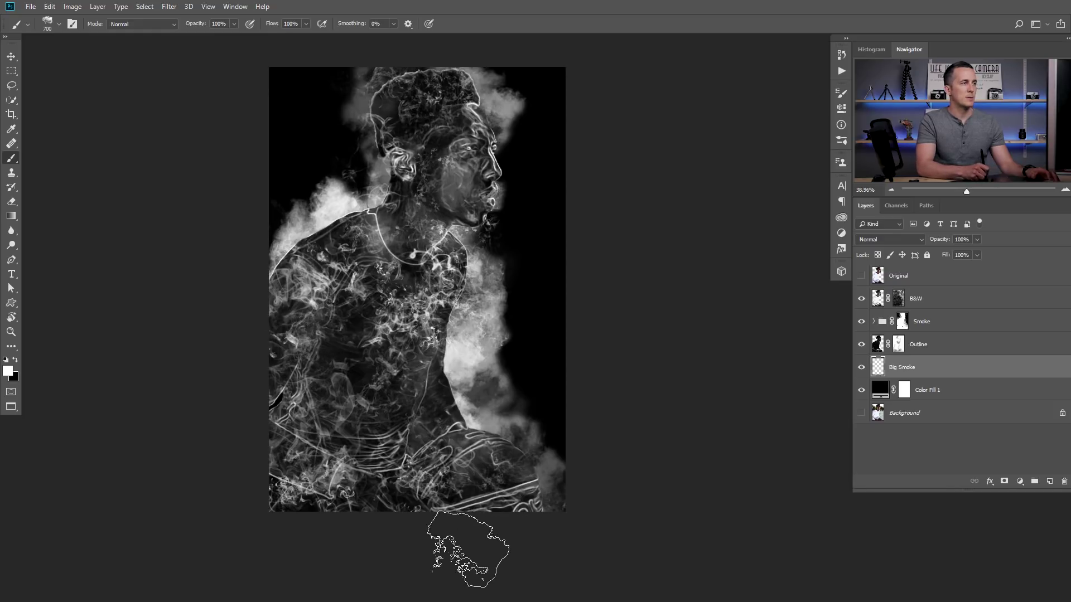
{"action": "mouse_move", "coordinate": [351, 235]}
{"action": "left_mouse_down"}
{"action": "mouse_move", "coordinate": [260, 289]}
{"action": "mouse_move", "coordinate": [246, 317]}
{"action": "left_mouse_up"}
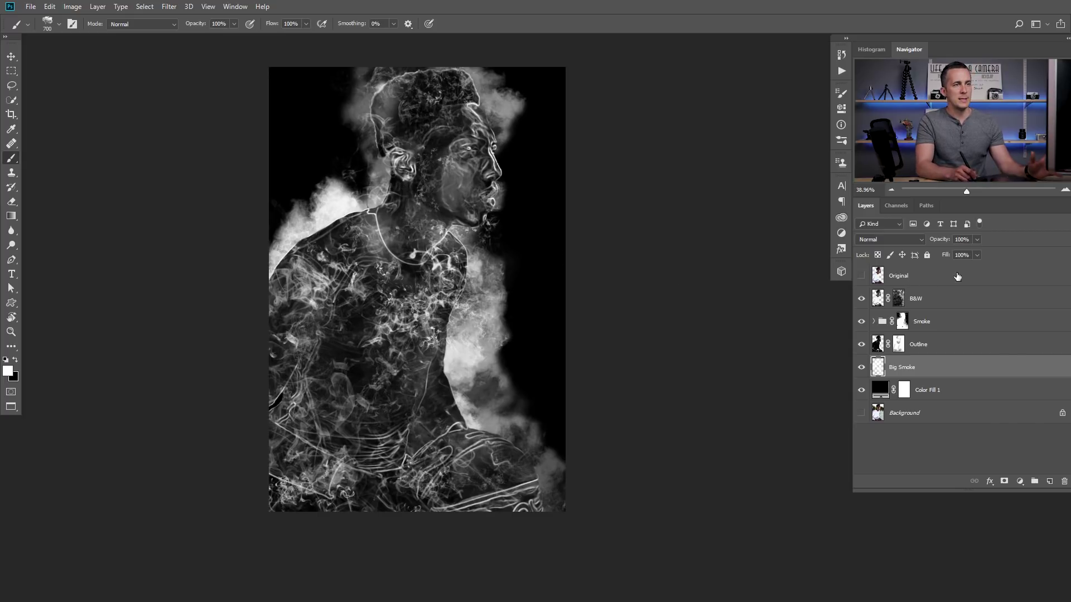
Lower Big Smoke's opacity to 21% and compare the layer on and off
{"action": "left_click_drag", "start_coordinate": [932, 241], "coordinate": [898, 251]}
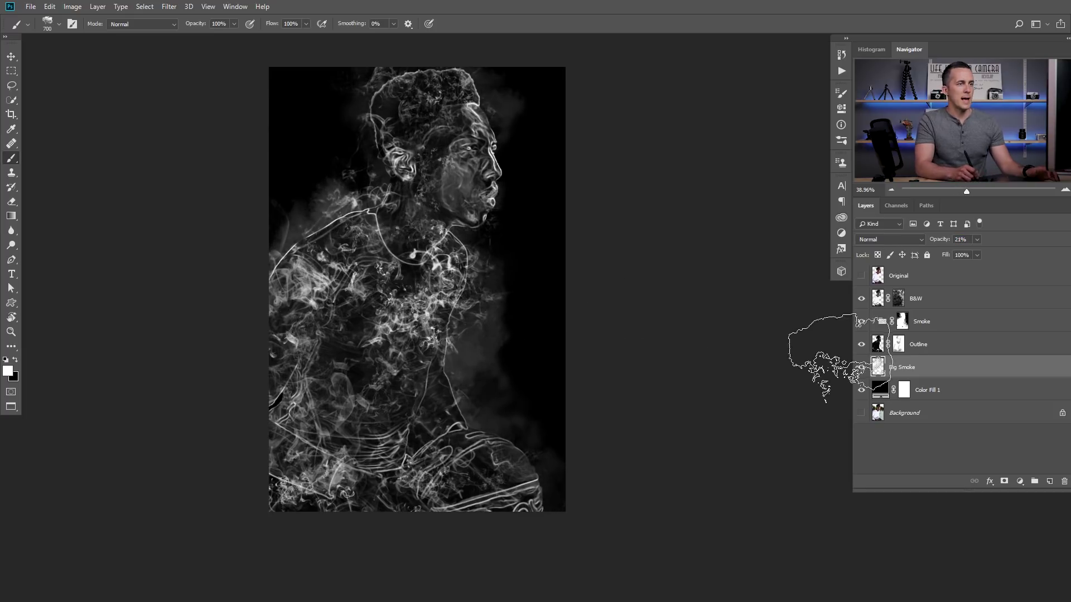
{"action": "left_click", "coordinate": [861, 368]}
{"action": "left_click", "coordinate": [861, 367]}
{"action": "left_click", "coordinate": [862, 368]}
{"action": "left_click", "coordinate": [861, 368]}
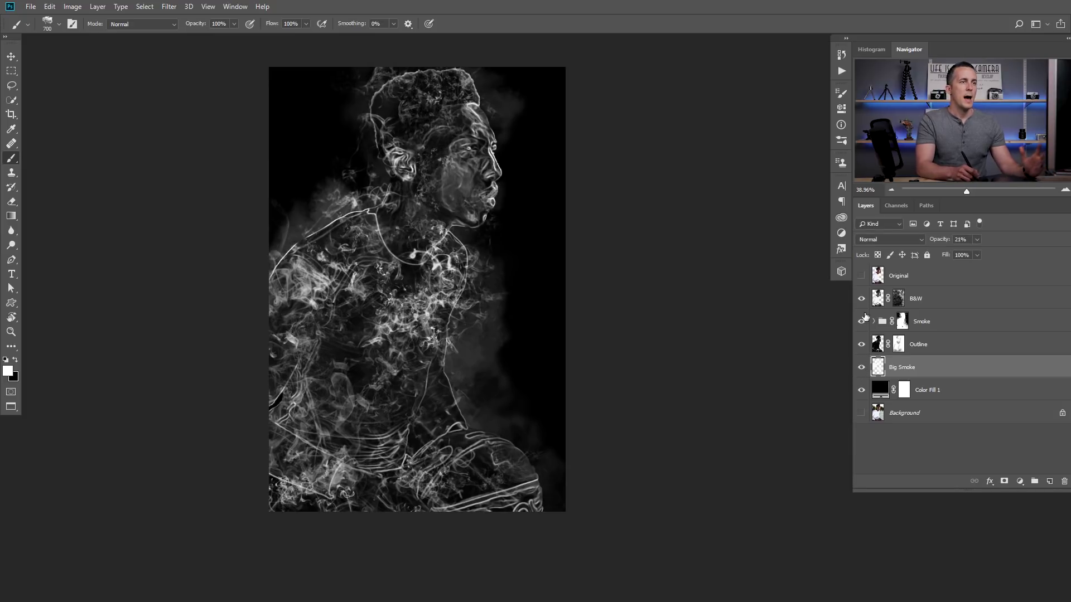
Show and select the Original layer, then give it a black layer mask
{"action": "left_click", "coordinate": [862, 277]}
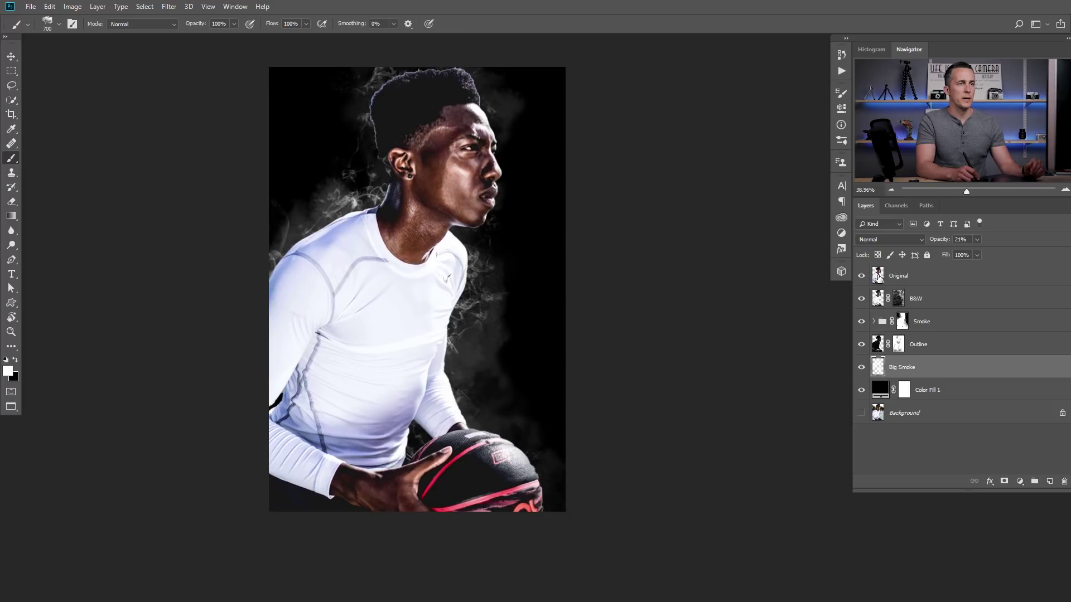
{"action": "left_click", "coordinate": [878, 279]}
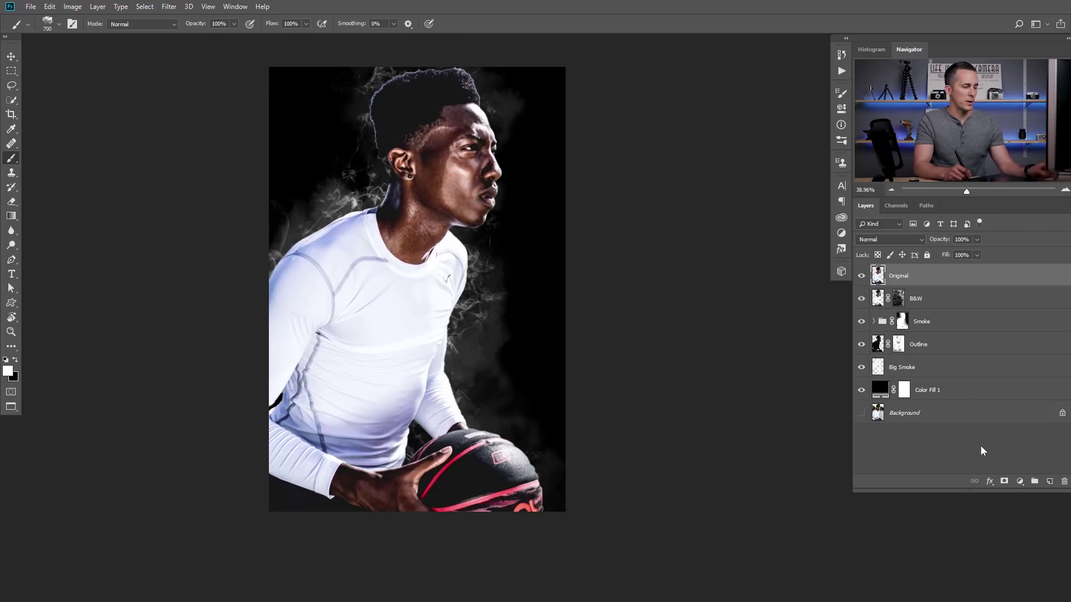
{"action": "left_click", "coordinate": [1005, 482], "text": "alt"}
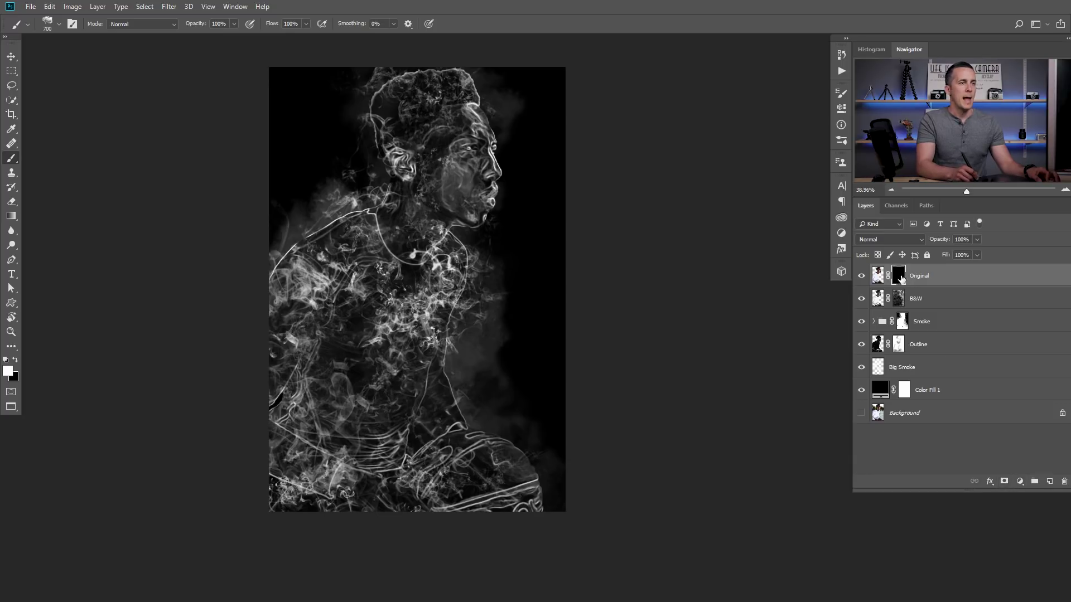
Paint white with the 300 px Smoke 19a brush over the face and neck, then hide Original
{"action": "right_click", "coordinate": [439, 246]}
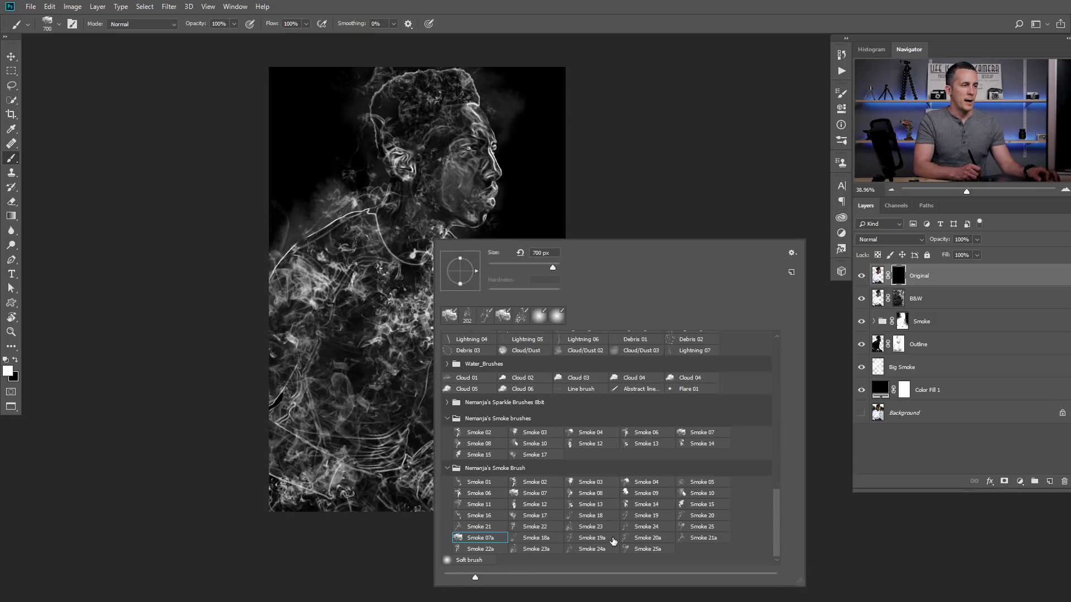
{"action": "left_click", "coordinate": [591, 538]}
{"action": "left_click", "coordinate": [672, 192]}
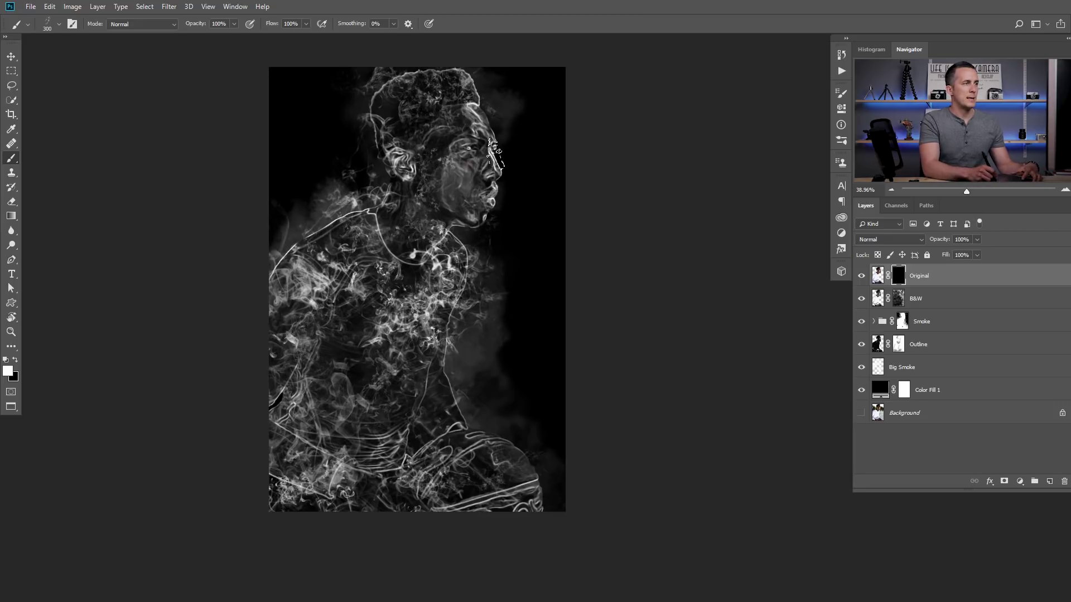
{"action": "mouse_move", "coordinate": [482, 188]}
{"action": "left_mouse_down"}
{"action": "mouse_move", "coordinate": [485, 163]}
{"action": "mouse_move", "coordinate": [459, 148]}
{"action": "mouse_move", "coordinate": [464, 128]}
{"action": "mouse_move", "coordinate": [453, 173]}
{"action": "mouse_move", "coordinate": [488, 164]}
{"action": "left_mouse_up"}
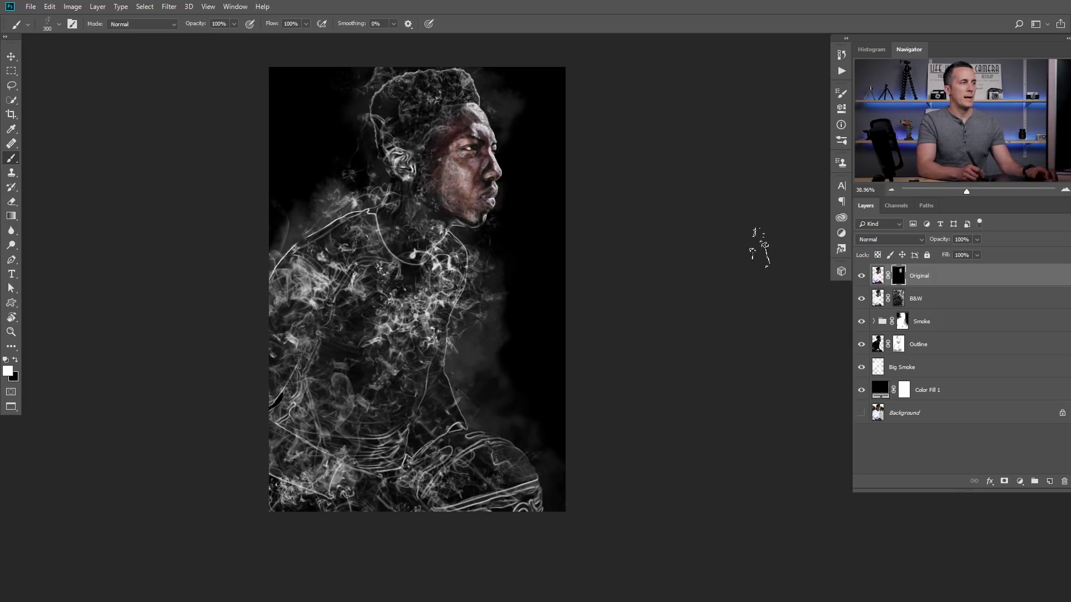
{"action": "mouse_move", "coordinate": [415, 251]}
{"action": "left_mouse_down"}
{"action": "mouse_move", "coordinate": [428, 194]}
{"action": "mouse_move", "coordinate": [401, 233]}
{"action": "mouse_move", "coordinate": [408, 213]}
{"action": "mouse_move", "coordinate": [417, 250]}
{"action": "mouse_move", "coordinate": [446, 240]}
{"action": "left_mouse_up"}
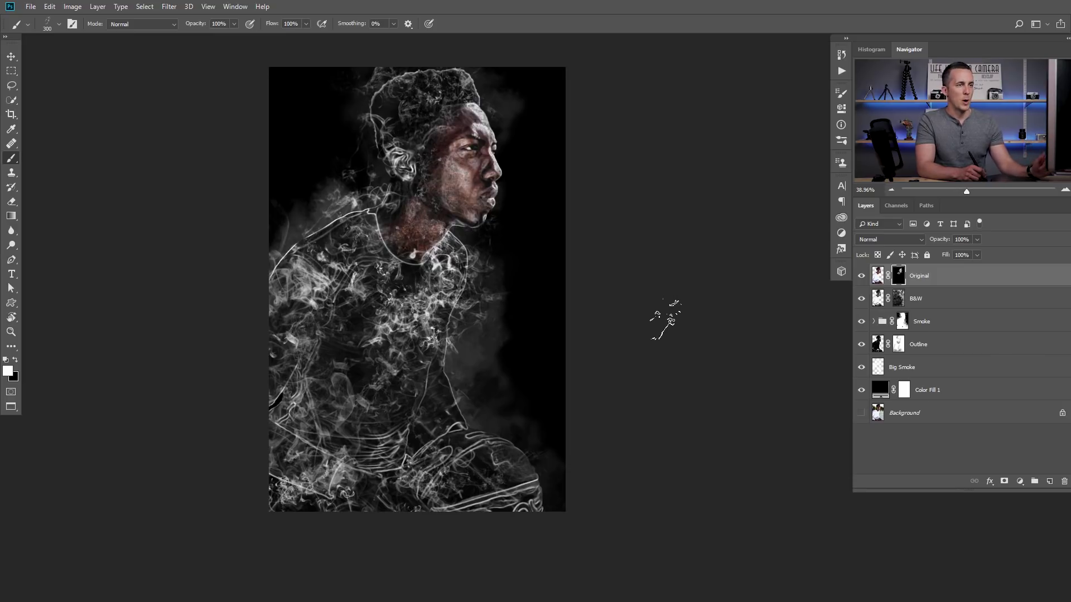
{"action": "left_click", "coordinate": [862, 277]}
Add a colorized Hue/Saturation layer above B&W with hue 24 and saturation 62
{"action": "left_click", "coordinate": [878, 302]}
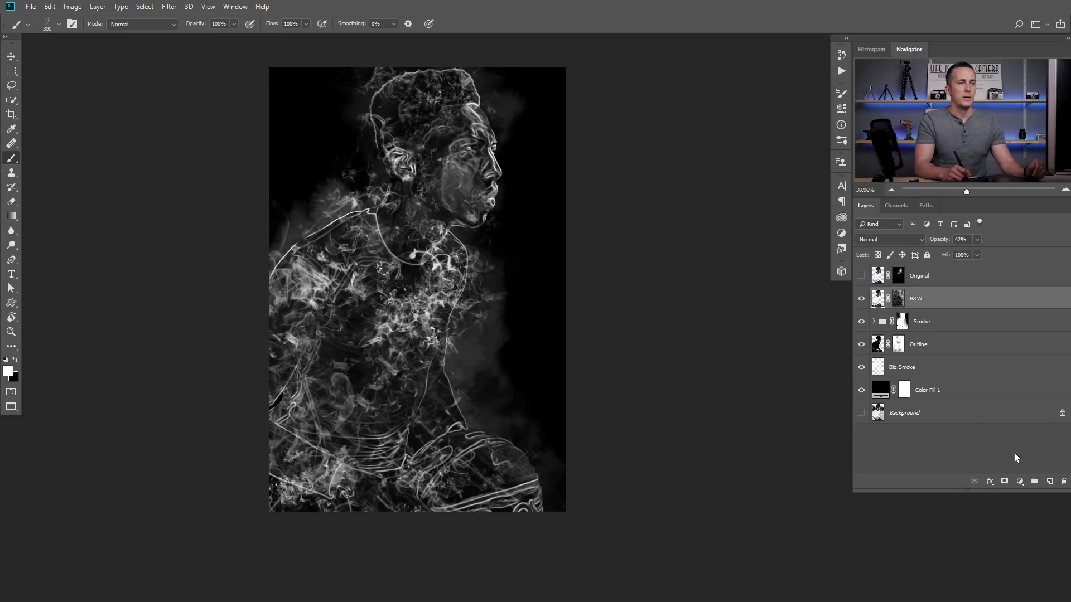
{"action": "left_click", "coordinate": [1023, 483]}
{"action": "left_click", "coordinate": [1017, 375]}
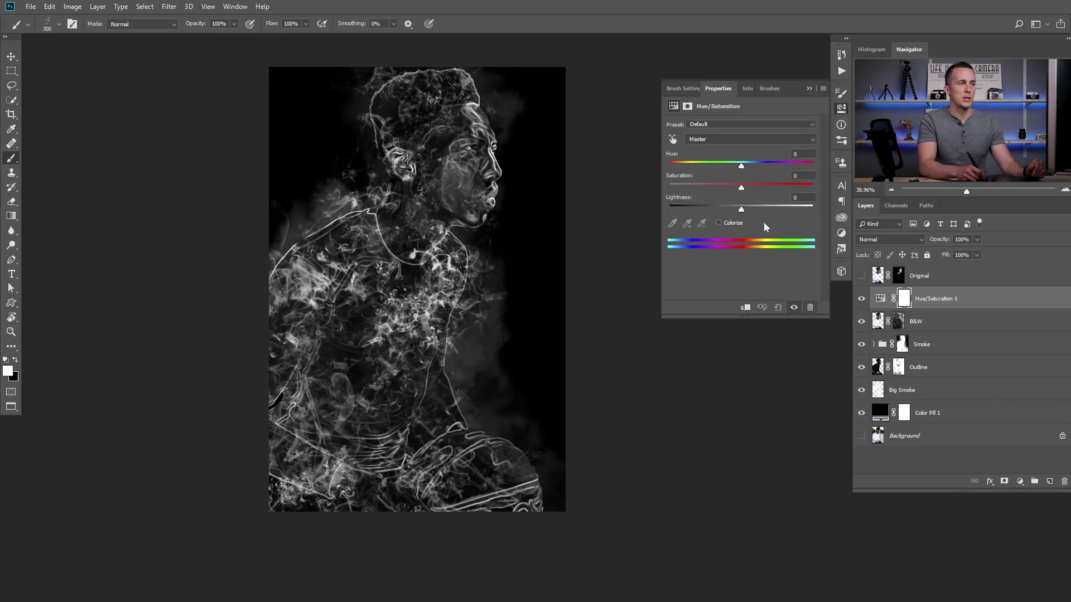
{"action": "left_click", "coordinate": [719, 222]}
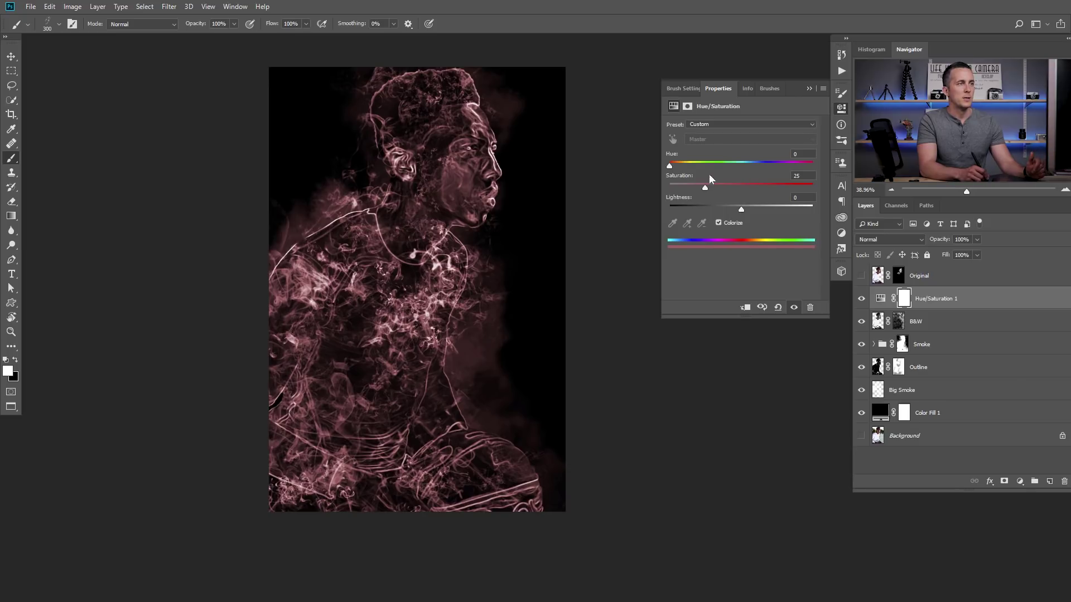
{"action": "left_click_drag", "start_coordinate": [709, 183], "coordinate": [758, 187]}
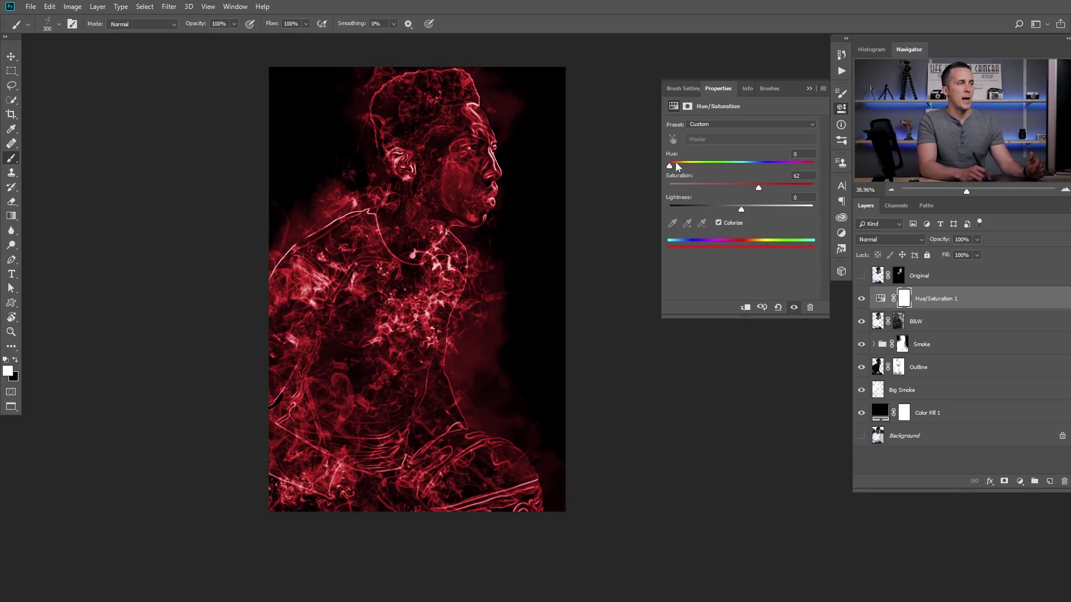
{"action": "mouse_move", "coordinate": [674, 163]}
{"action": "left_mouse_down"}
{"action": "mouse_move", "coordinate": [789, 167]}
{"action": "mouse_move", "coordinate": [679, 166]}
{"action": "left_mouse_up"}
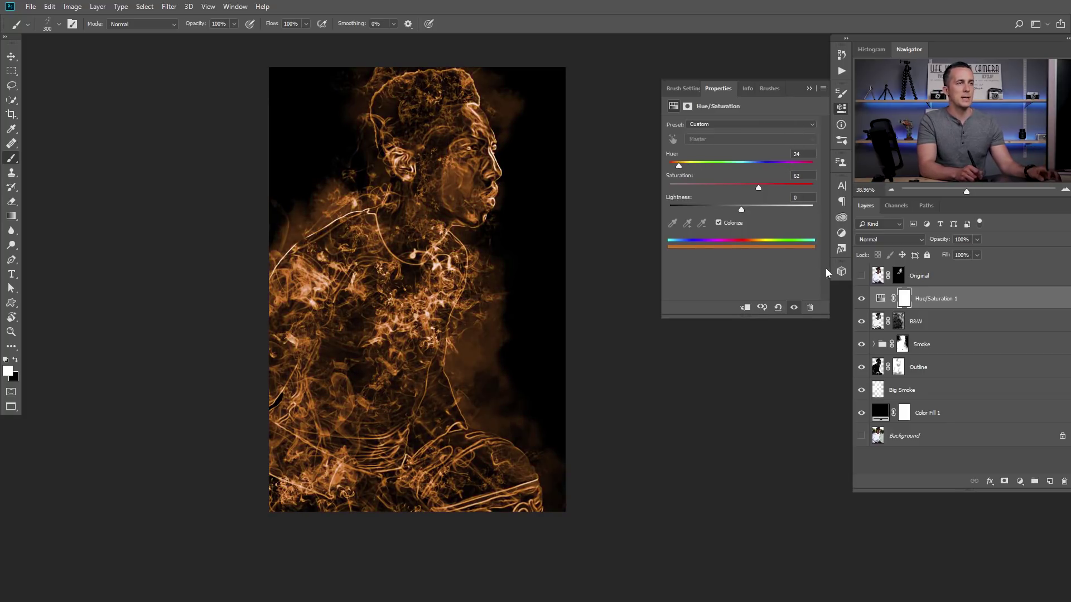
Move Hue/Saturation 1 into the Smoke group, clip it to Smoke 05, and darken it slightly
{"action": "left_click", "coordinate": [878, 346]}
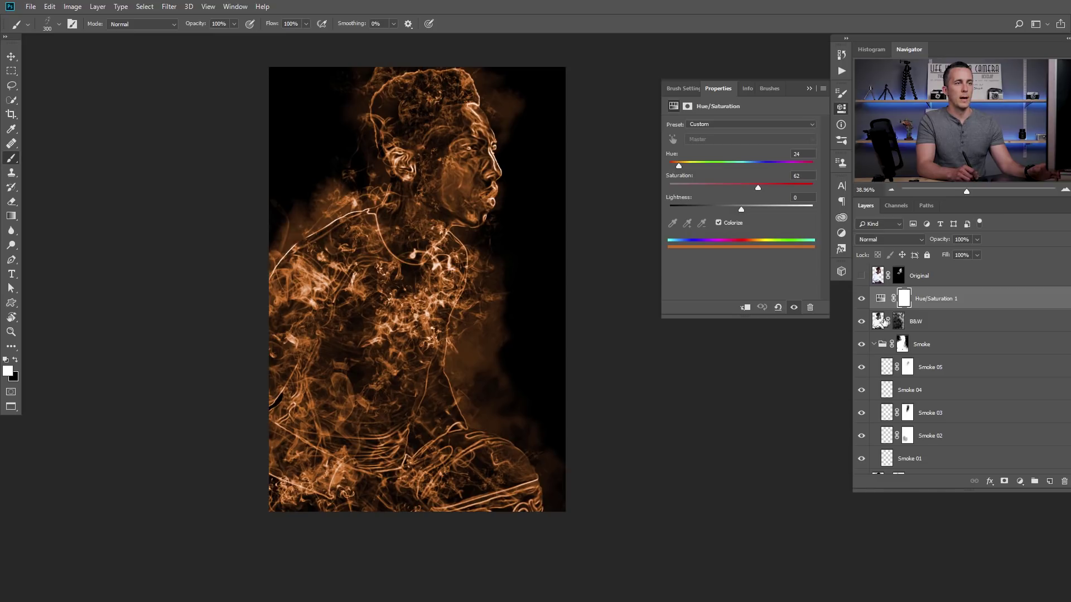
{"action": "scroll", "coordinate": [892, 355], "scroll_direction": "down", "scroll_amount": 1}
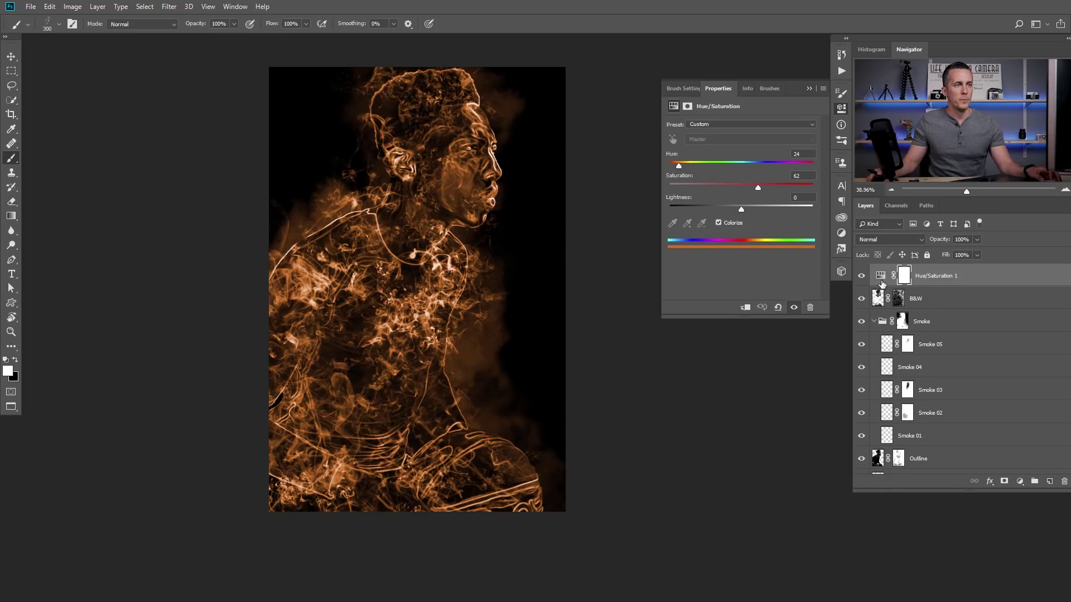
{"action": "left_click_drag", "start_coordinate": [881, 283], "coordinate": [900, 349]}
{"action": "left_click", "coordinate": [890, 332], "text": "alt"}
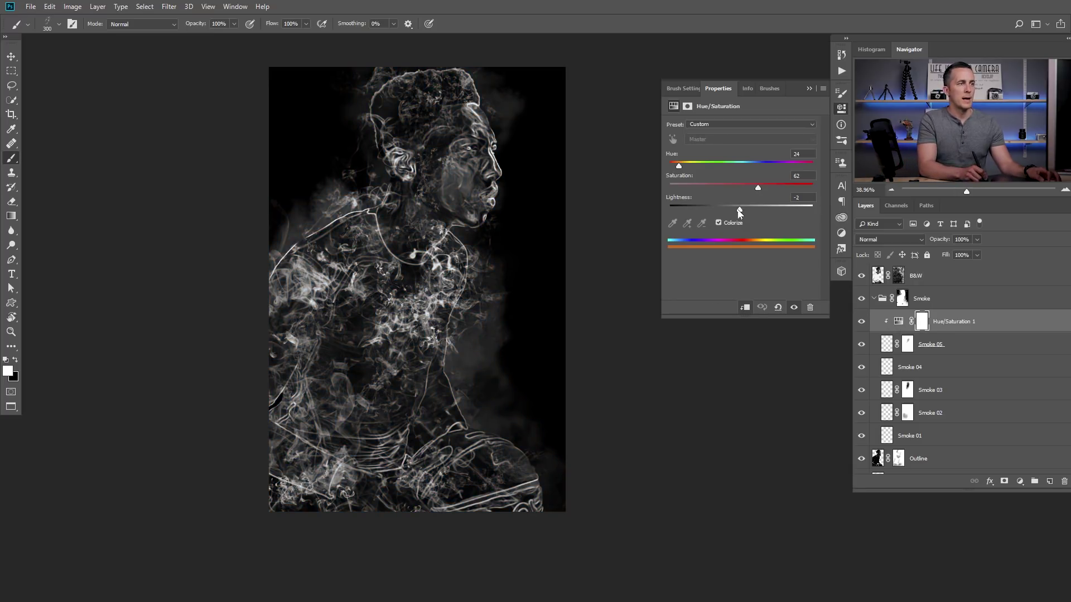
{"action": "left_click_drag", "start_coordinate": [731, 211], "coordinate": [716, 210]}
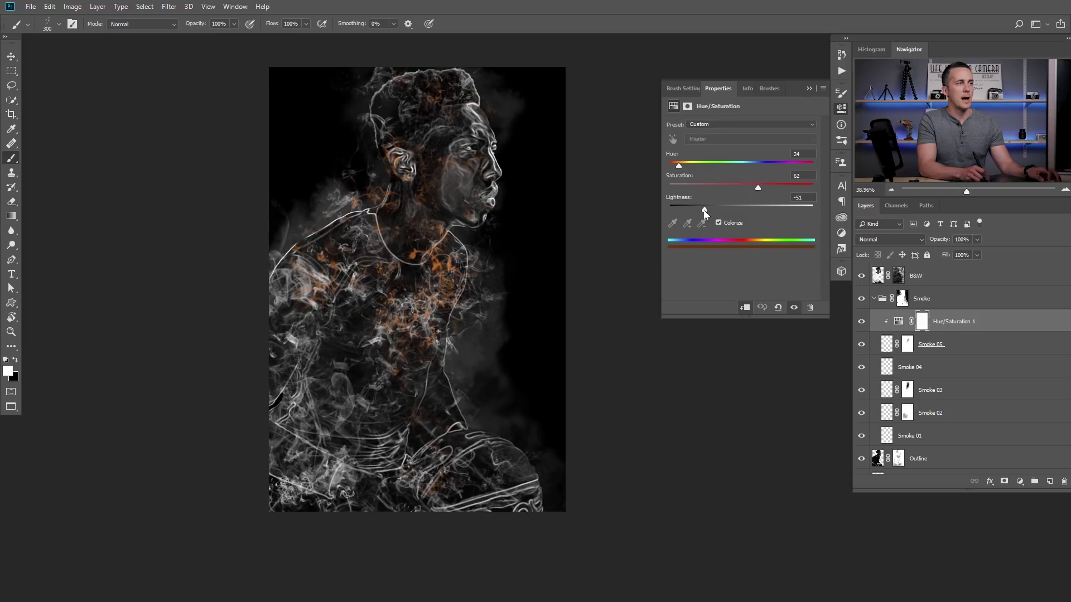
{"action": "left_click_drag", "start_coordinate": [775, 187], "coordinate": [775, 187]}
Clip tint copies to Smoke 03 and a lower smoke layer, recoloured green and blue
{"action": "left_click_drag", "start_coordinate": [898, 323], "coordinate": [894, 396]}
{"action": "left_click", "coordinate": [891, 400], "text": "alt"}
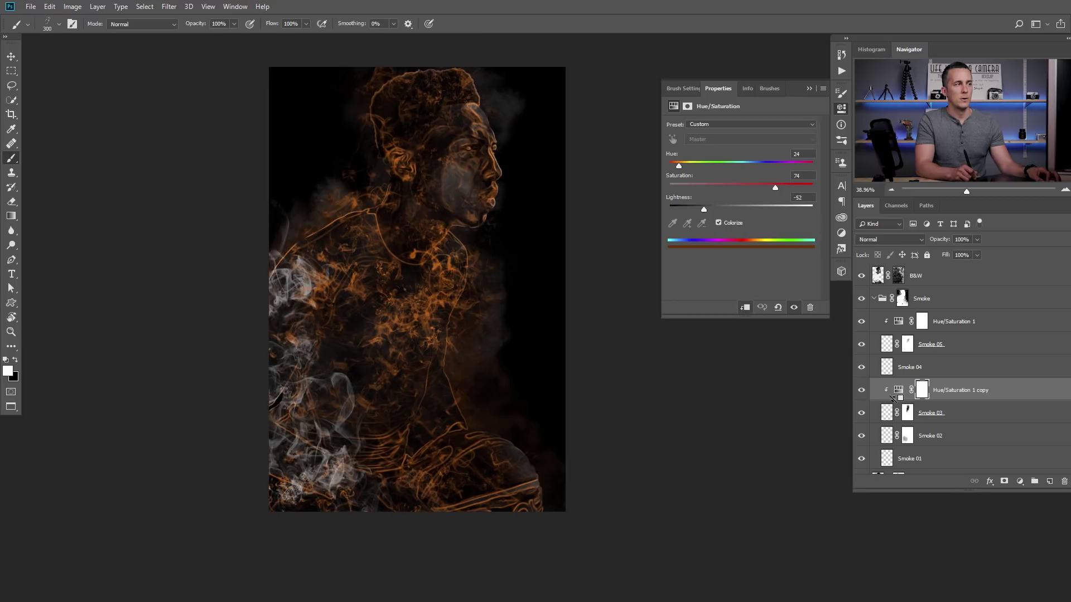
{"action": "left_click", "coordinate": [711, 167]}
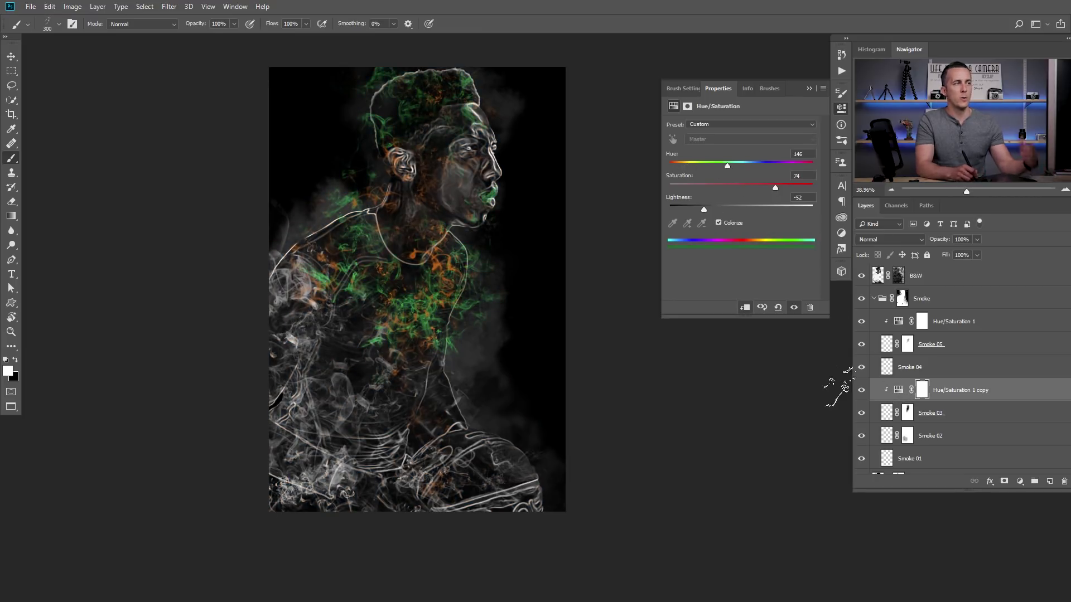
{"action": "left_click_drag", "start_coordinate": [898, 393], "coordinate": [897, 450]}
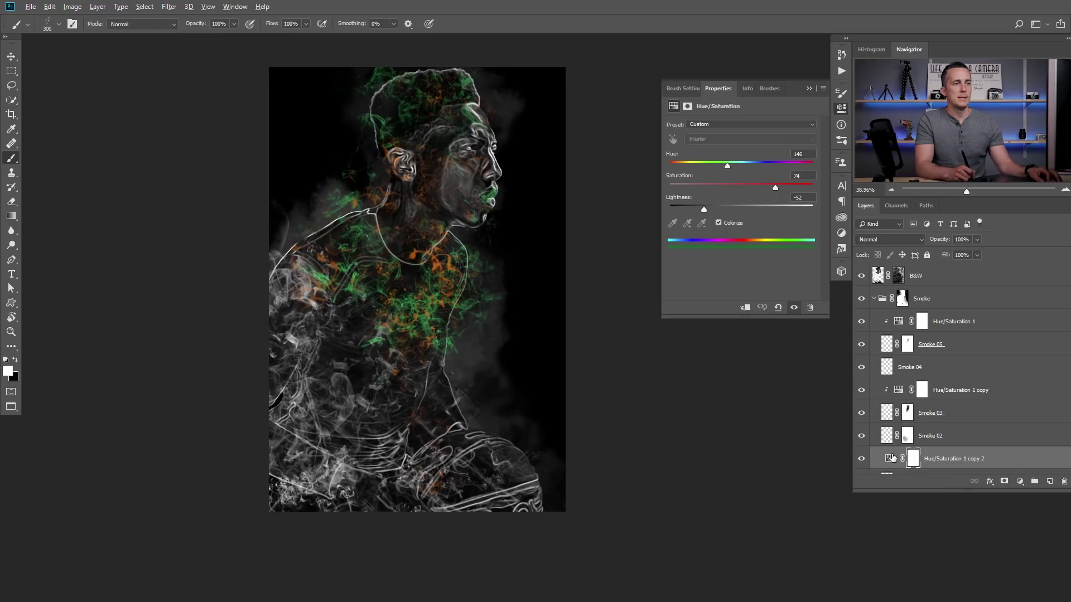
{"action": "left_click", "coordinate": [891, 469], "text": "alt"}
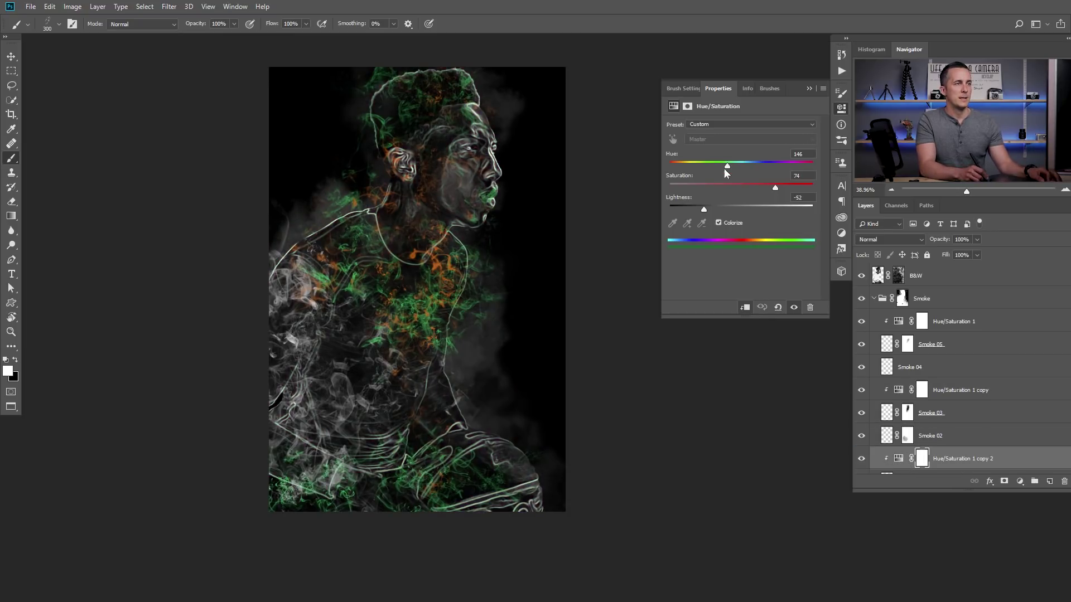
{"action": "left_click_drag", "start_coordinate": [691, 169], "coordinate": [669, 166]}
{"action": "left_click", "coordinate": [764, 165]}
{"action": "left_click_drag", "start_coordinate": [776, 187], "coordinate": [753, 170]}
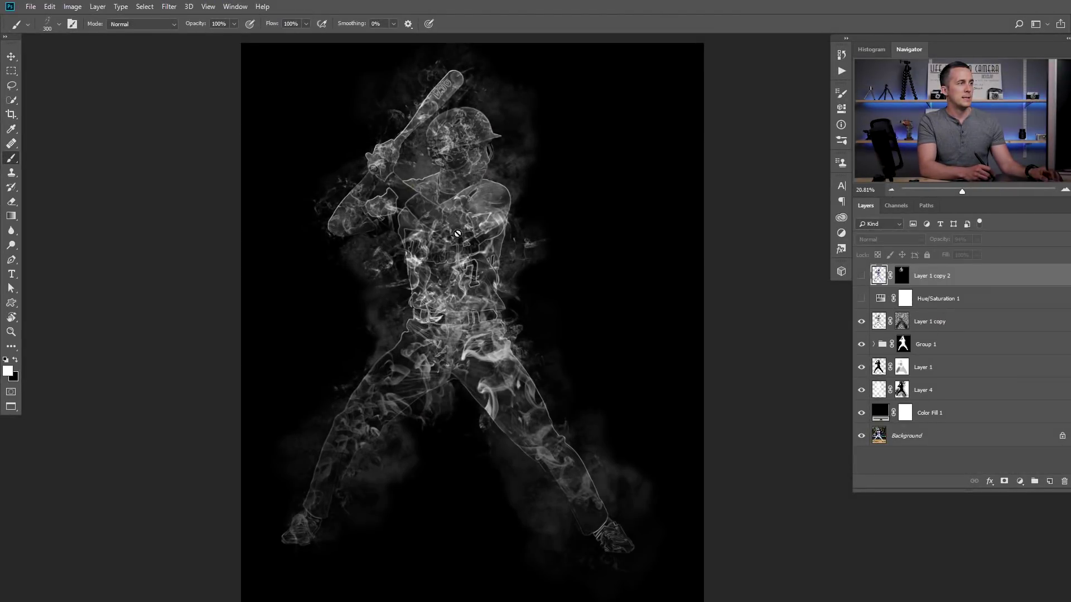
In the baseball file, turn on Hue/Saturation 1 so the batter's smoke glows green
{"action": "left_click", "coordinate": [862, 275]}
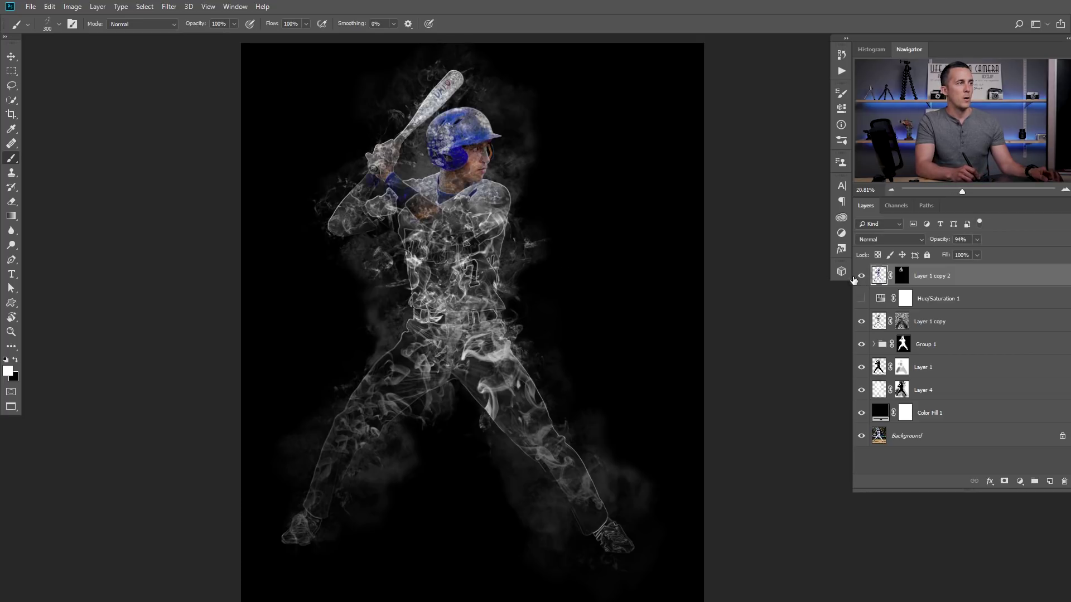
{"action": "left_click", "coordinate": [861, 275]}
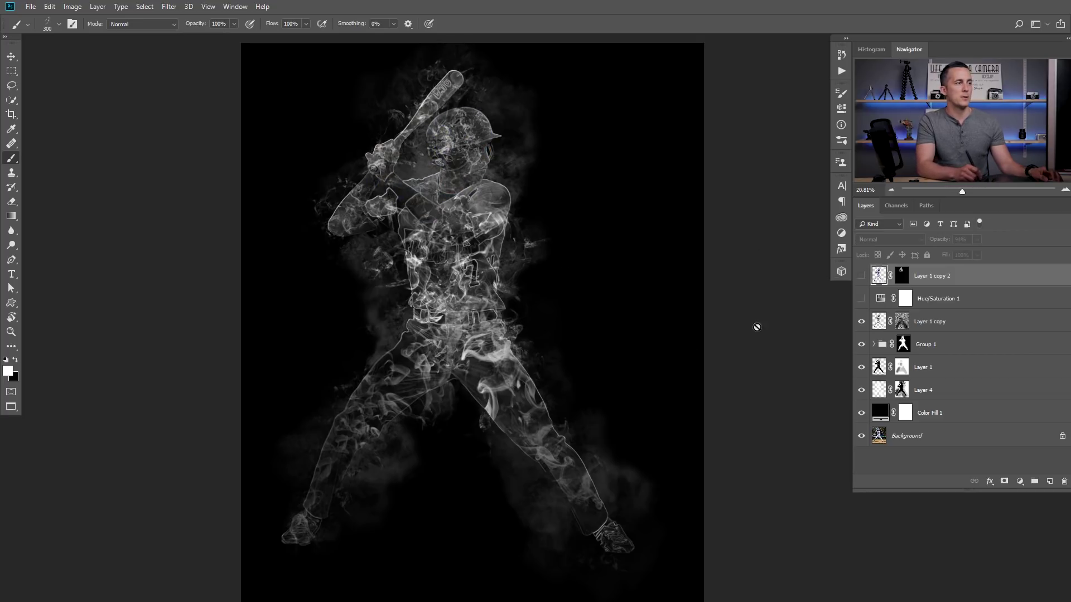
{"action": "left_click", "coordinate": [862, 299]}
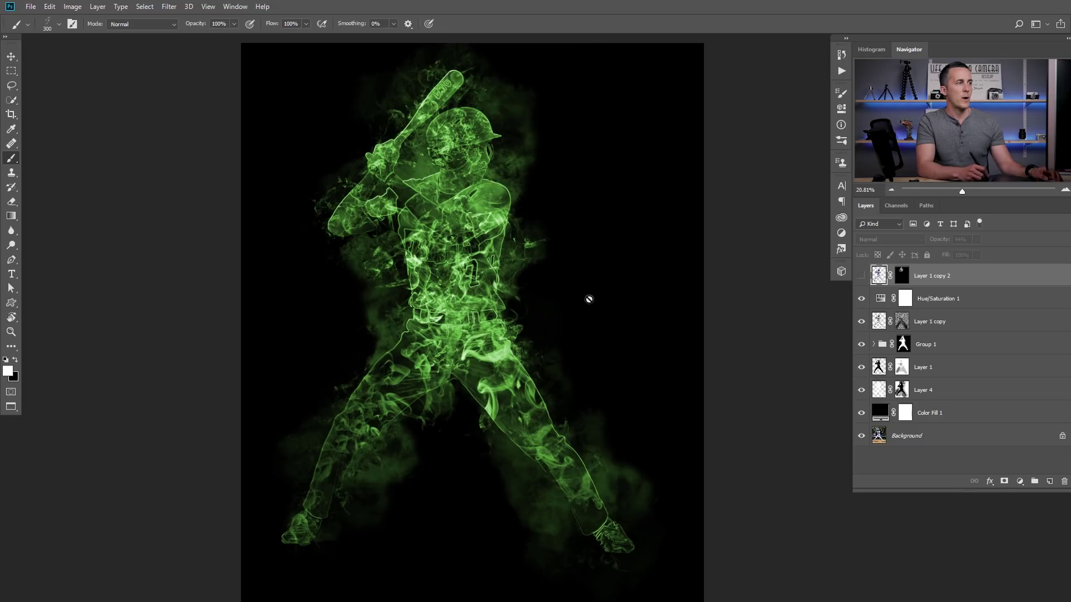
{"action": "left_click", "coordinate": [862, 390]}
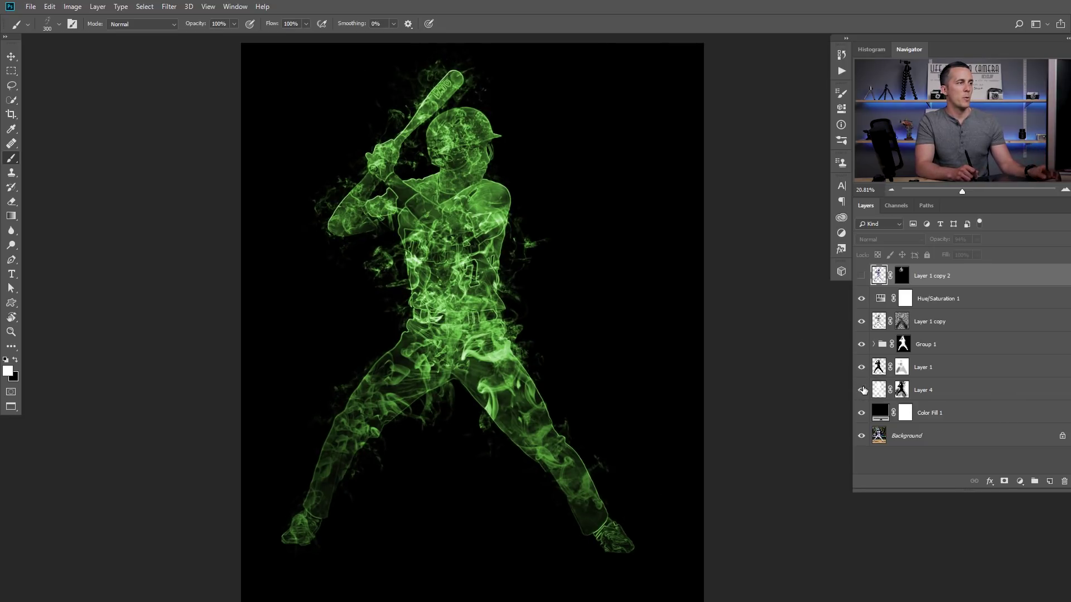
{"action": "left_click", "coordinate": [862, 390]}
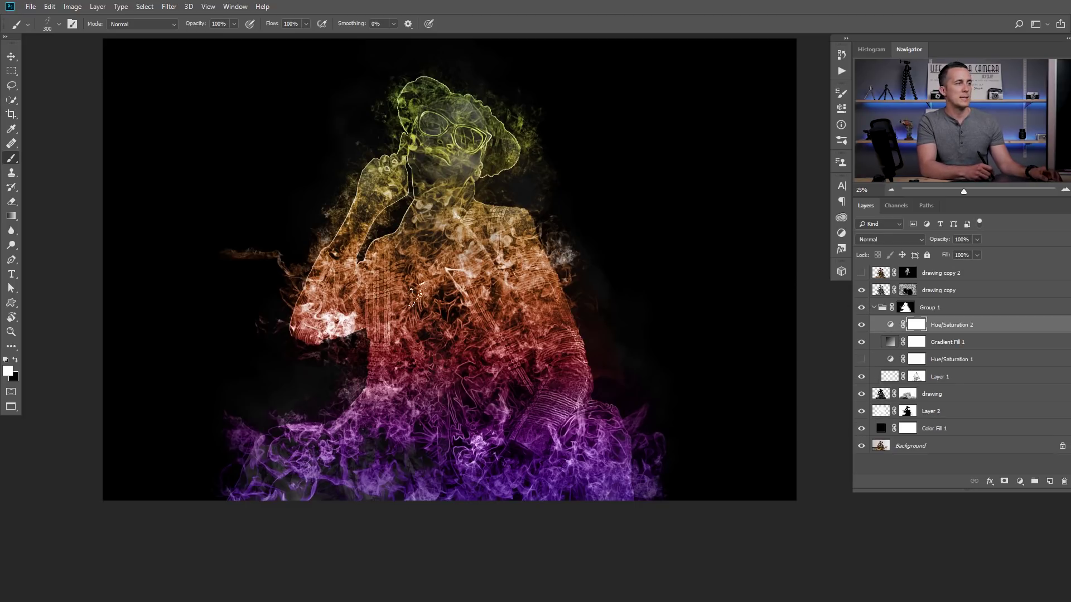
Enable Hue/Saturation 2 to turn the background smoke orange and raise Big smoke to 33% opacity
{"action": "left_click", "coordinate": [861, 273]}
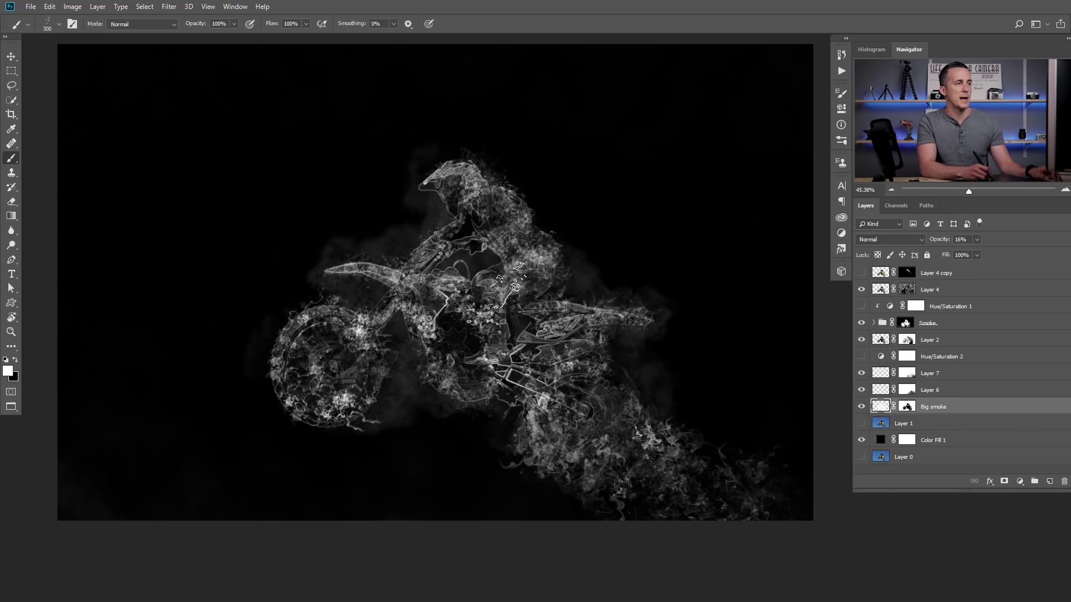
{"action": "left_click", "coordinate": [862, 273]}
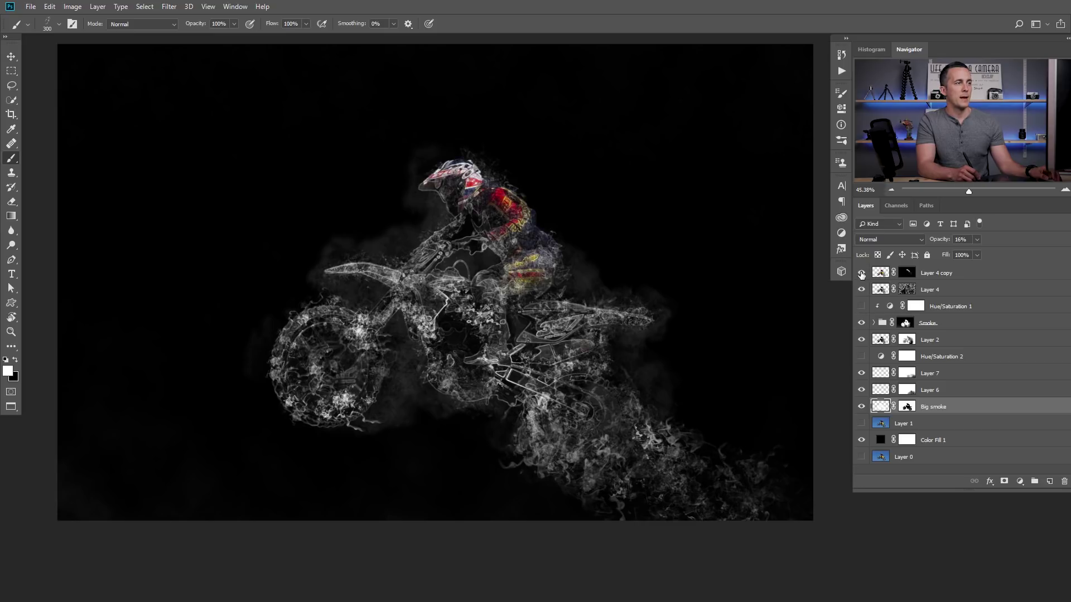
{"action": "left_click", "coordinate": [862, 273]}
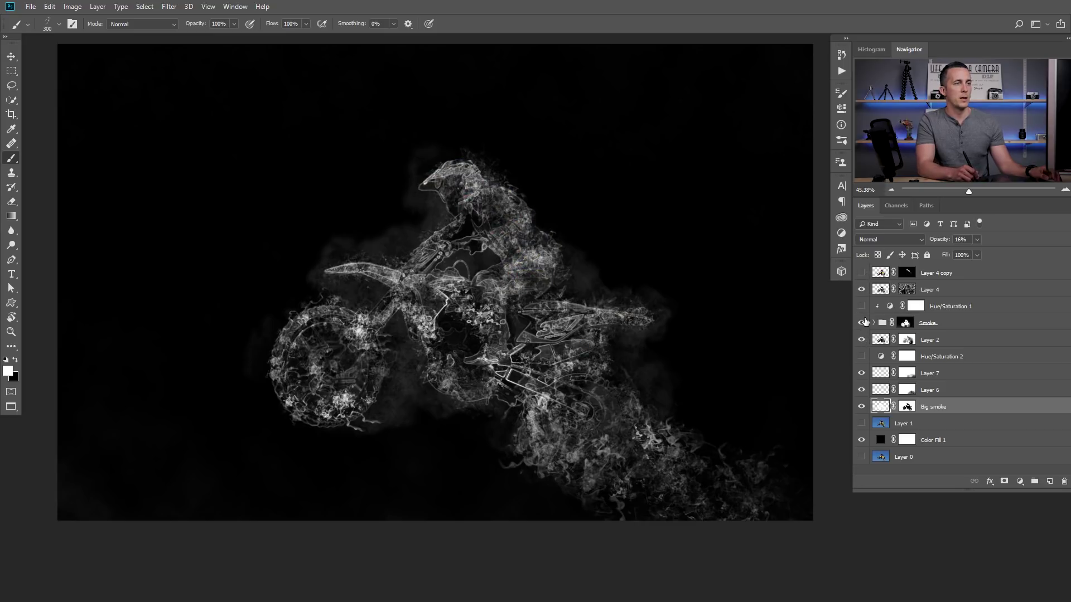
{"action": "left_click", "coordinate": [861, 306]}
{"action": "left_click", "coordinate": [862, 306]}
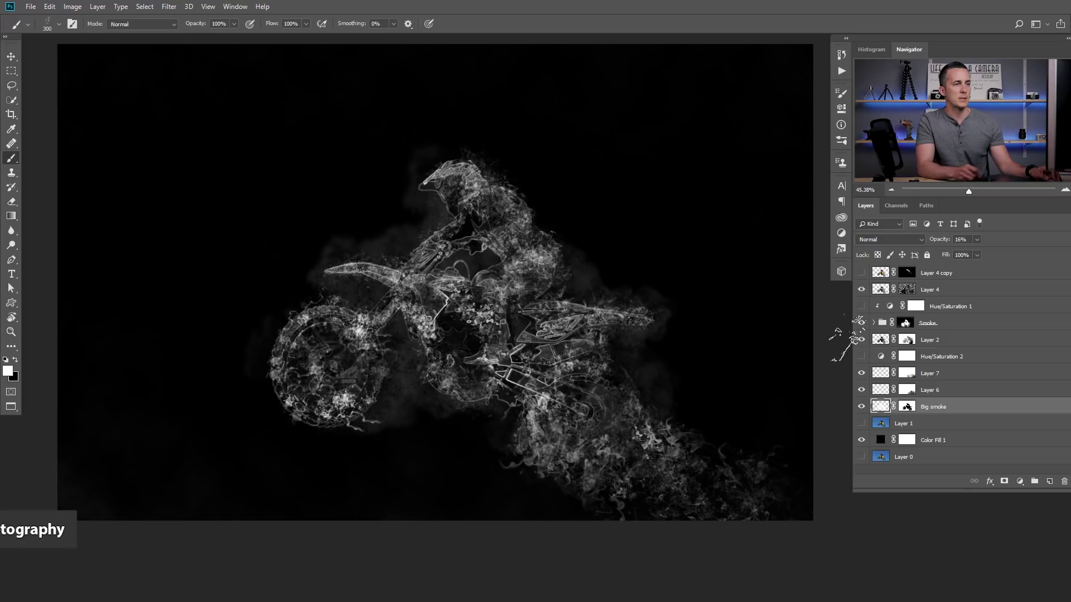
{"action": "left_click", "coordinate": [862, 356]}
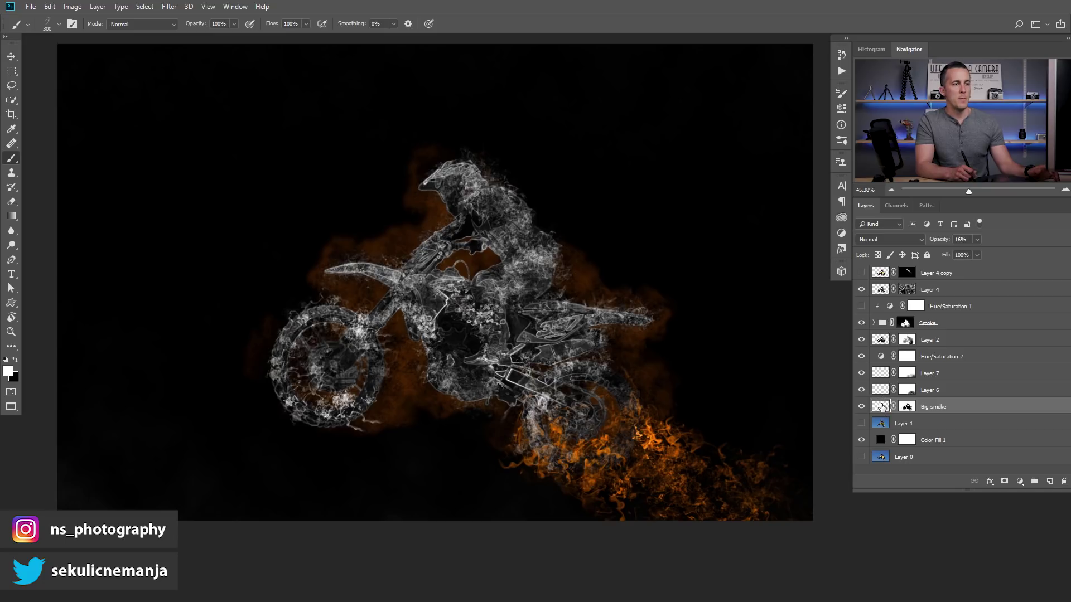
{"action": "left_click_drag", "start_coordinate": [936, 241], "coordinate": [946, 242]}
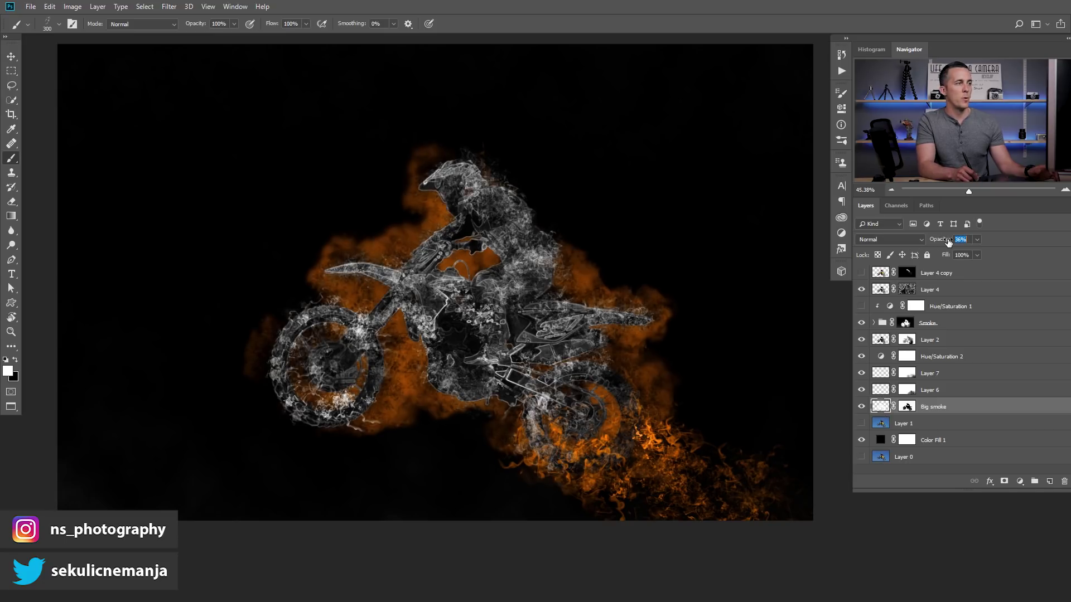